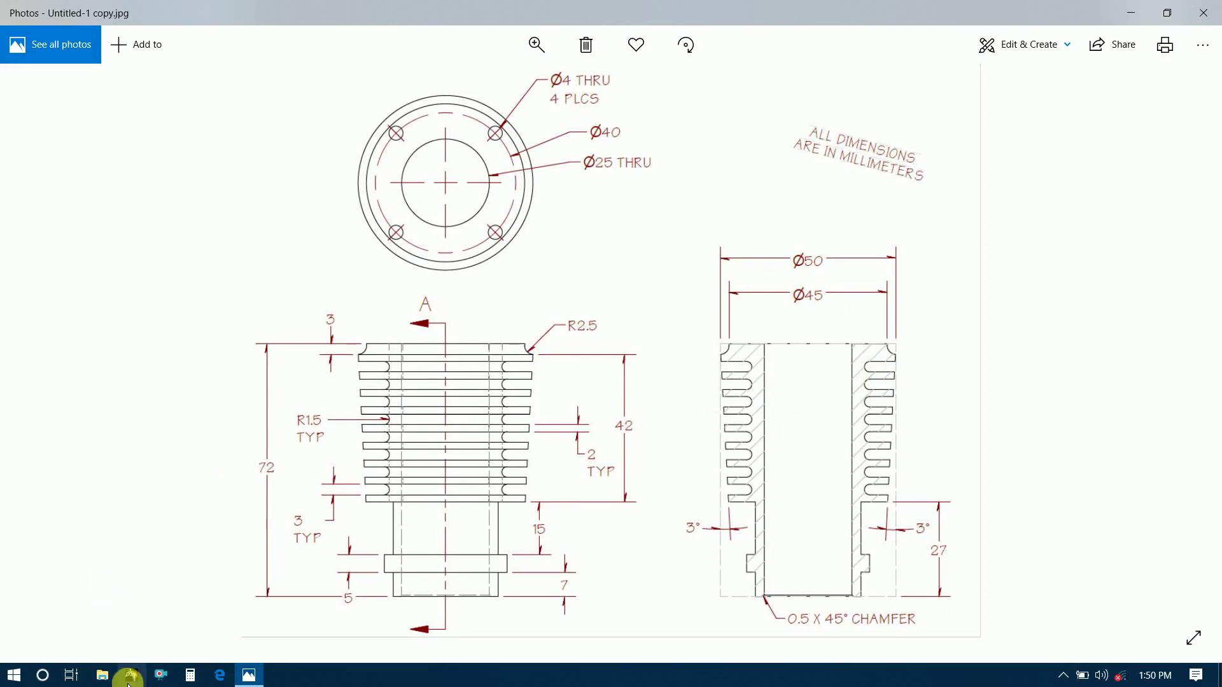
Switch to CATIA V5 and create a new Part document.
click(129, 677)
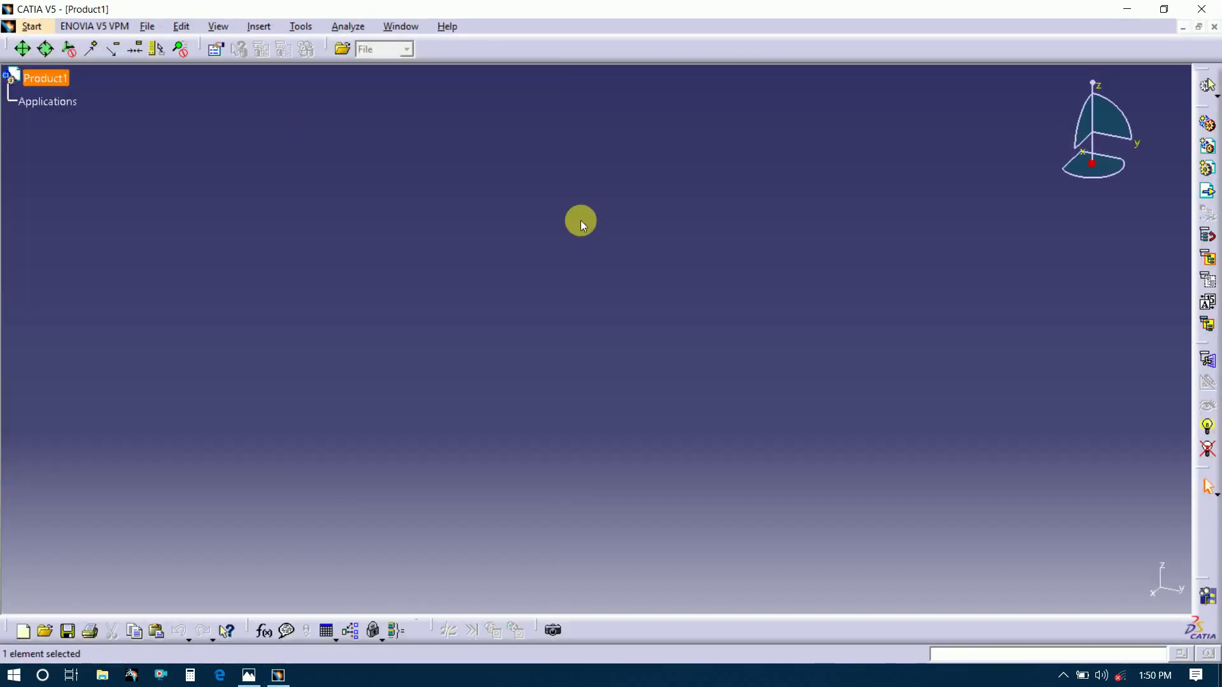
click(156, 28)
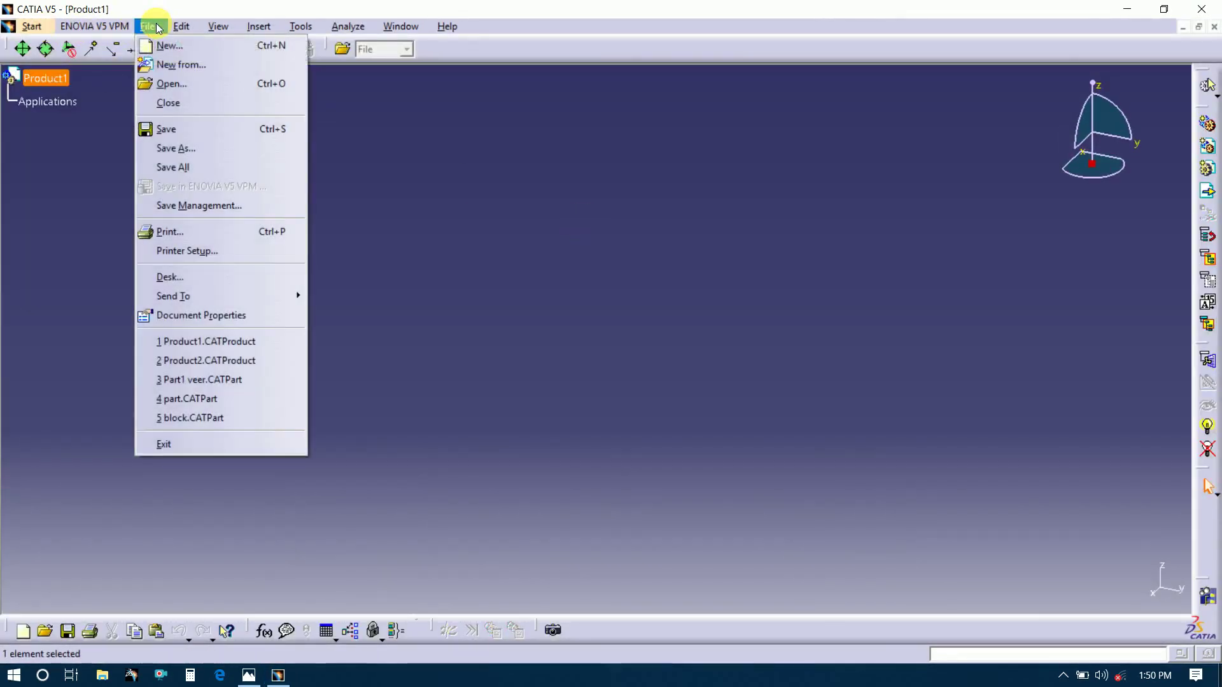
click(165, 42)
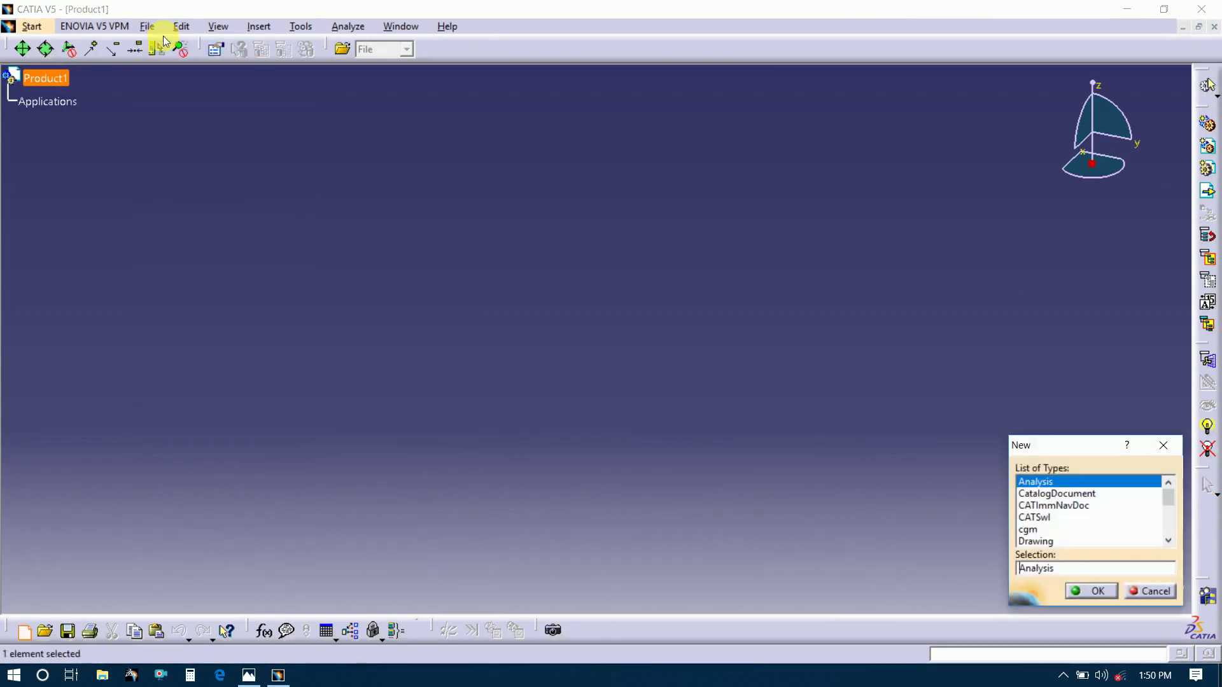
scroll(1038, 507, down, 5)
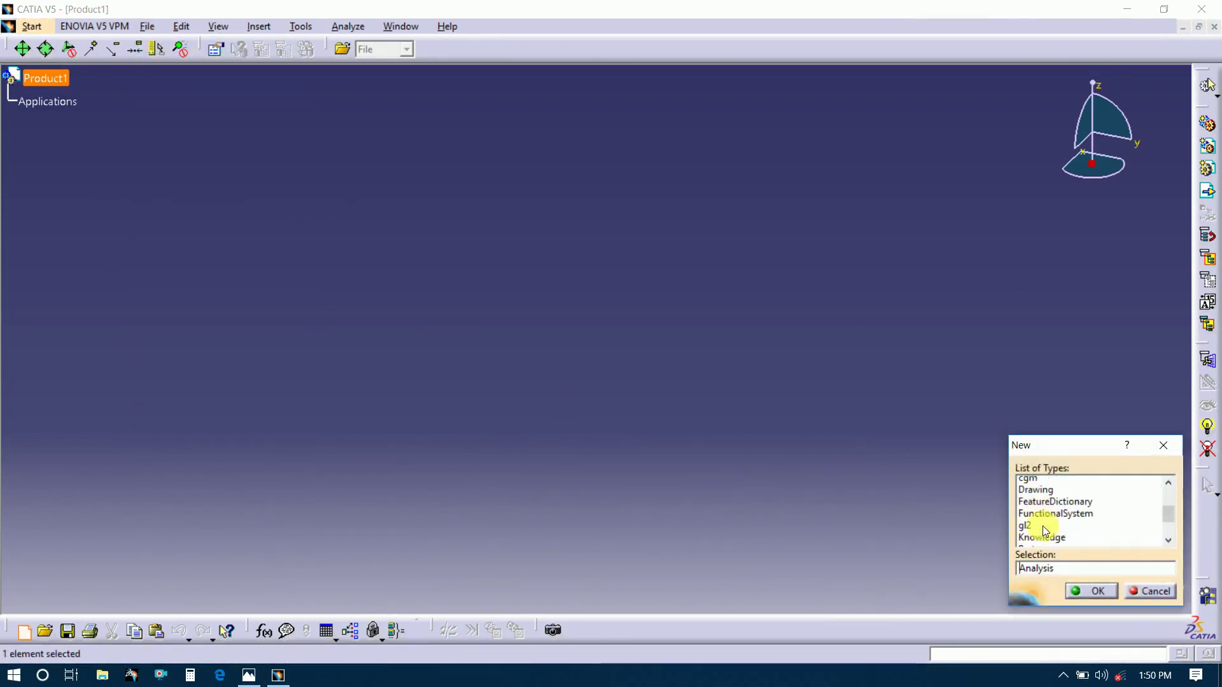
click(1041, 499)
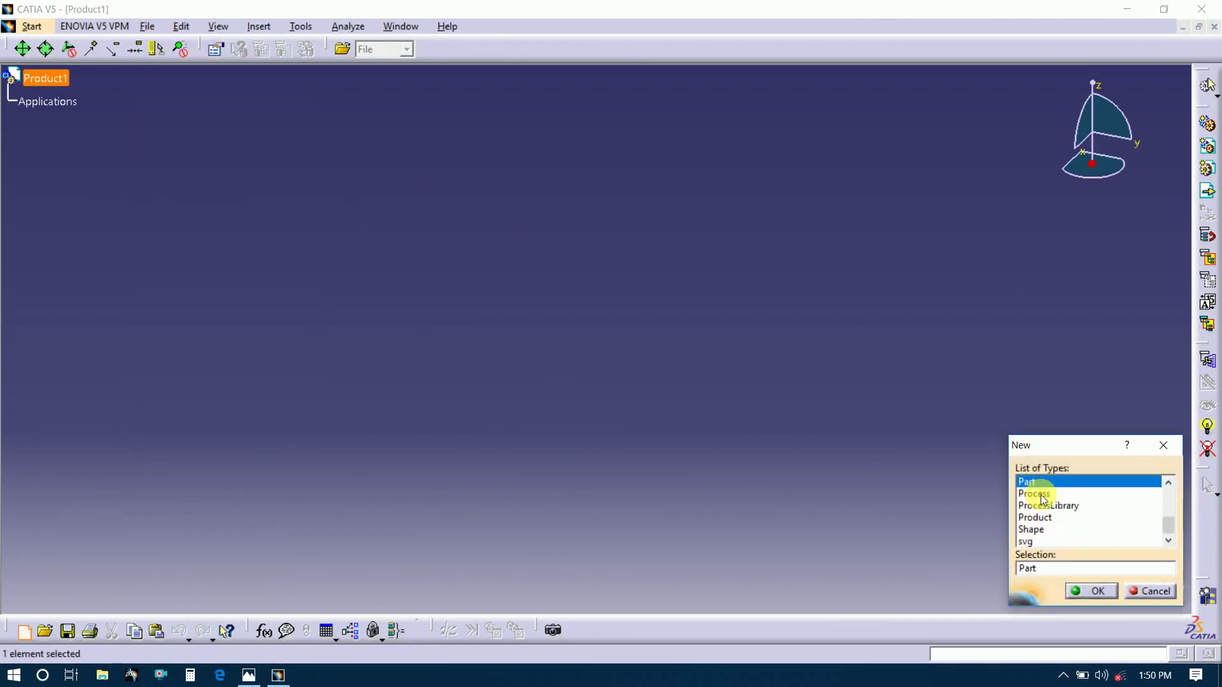
click(1097, 594)
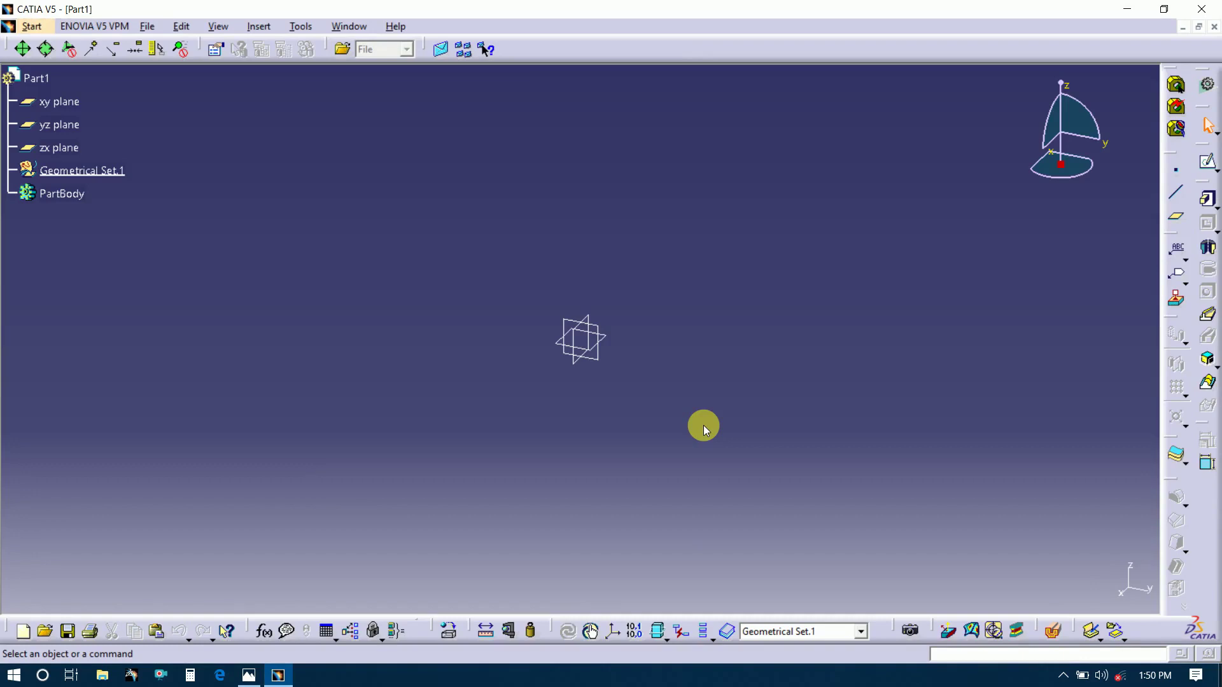
Check the reference drawing and start a sketch on the zx plane.
key(alt+Tab)
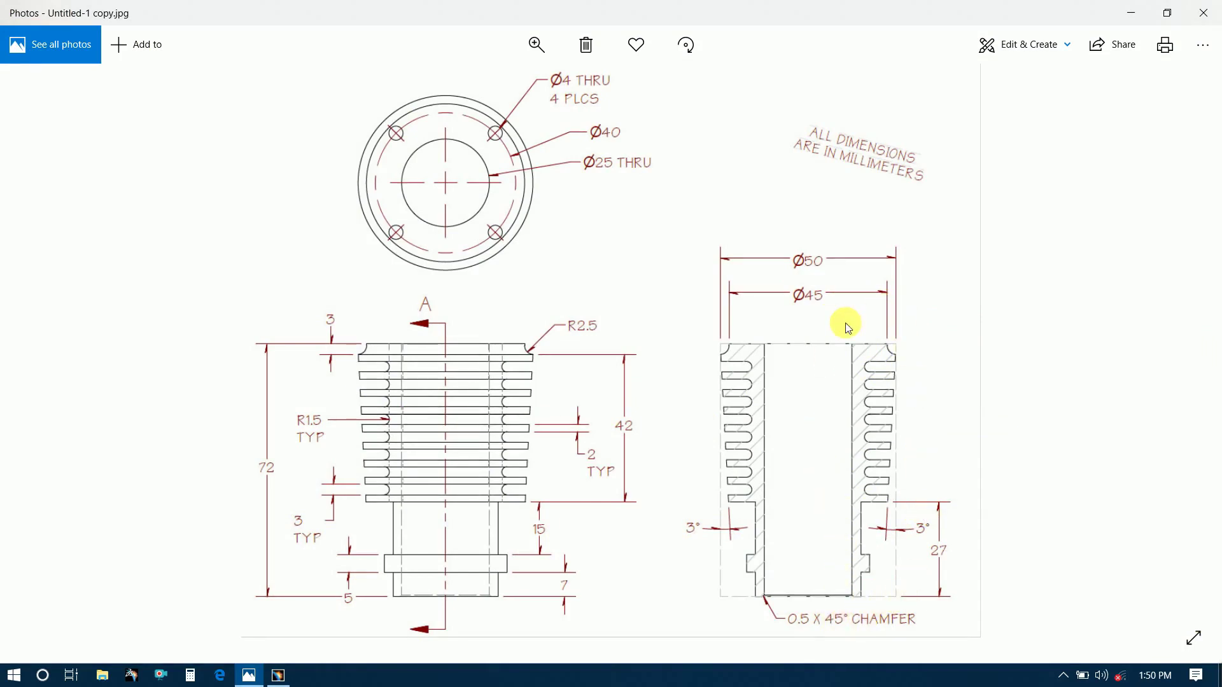
key(alt+Tab)
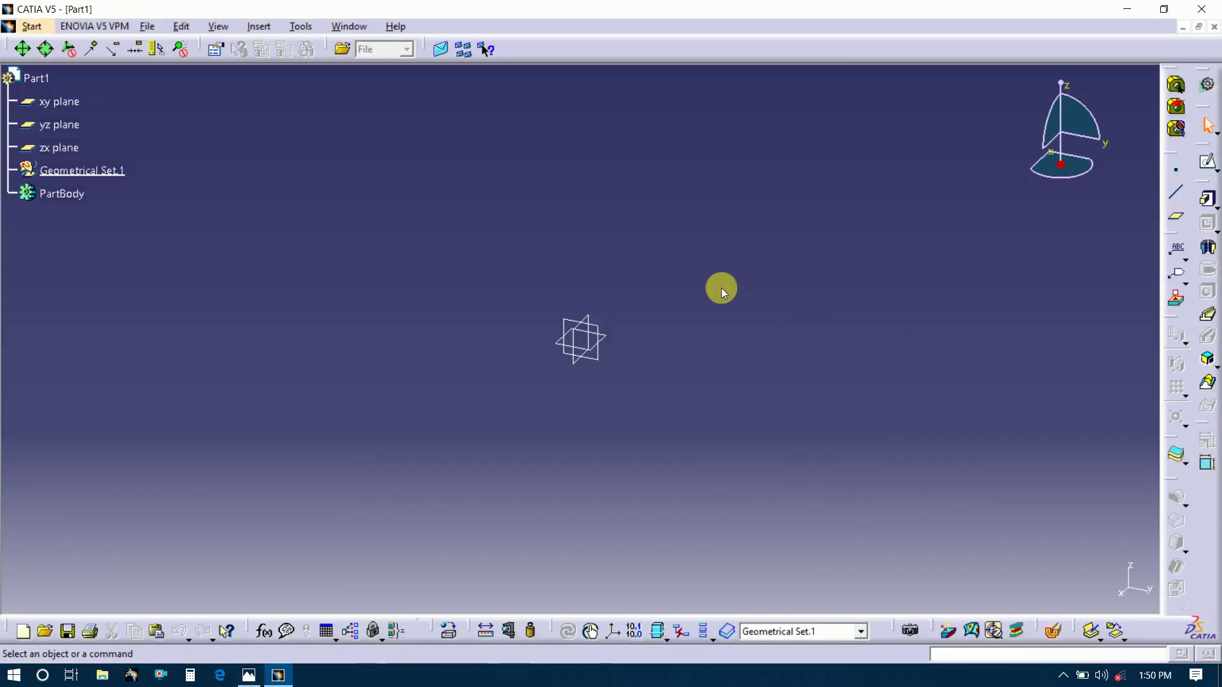
click(586, 318)
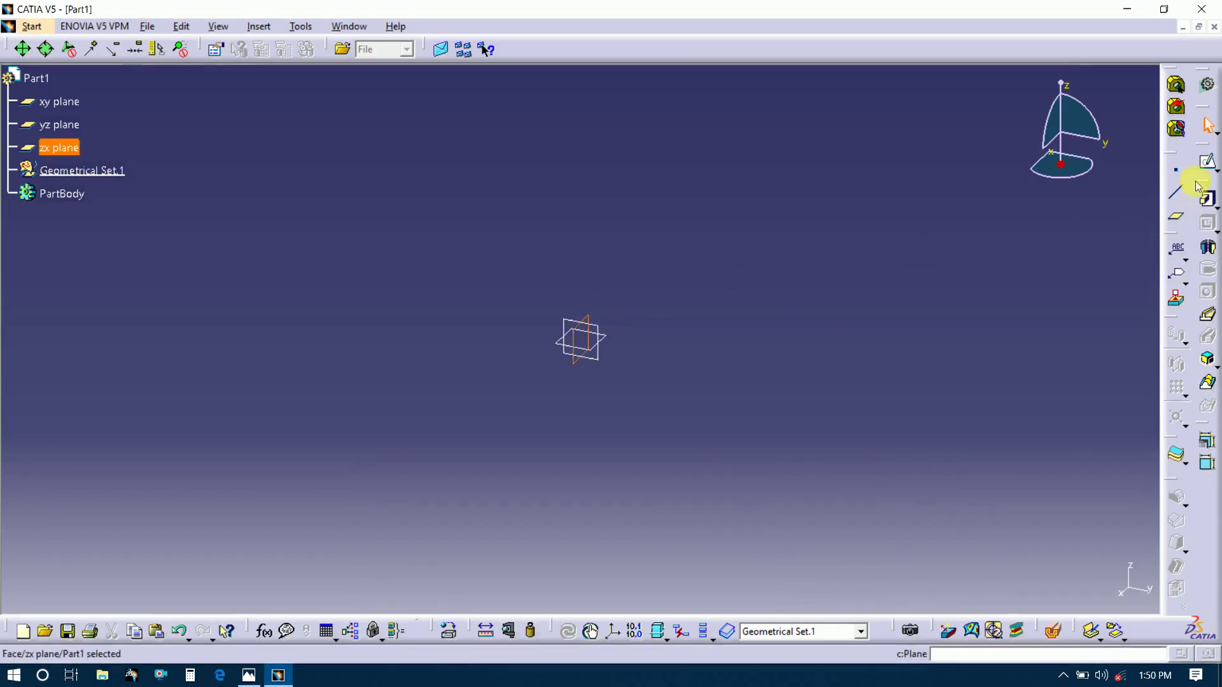
click(1208, 163)
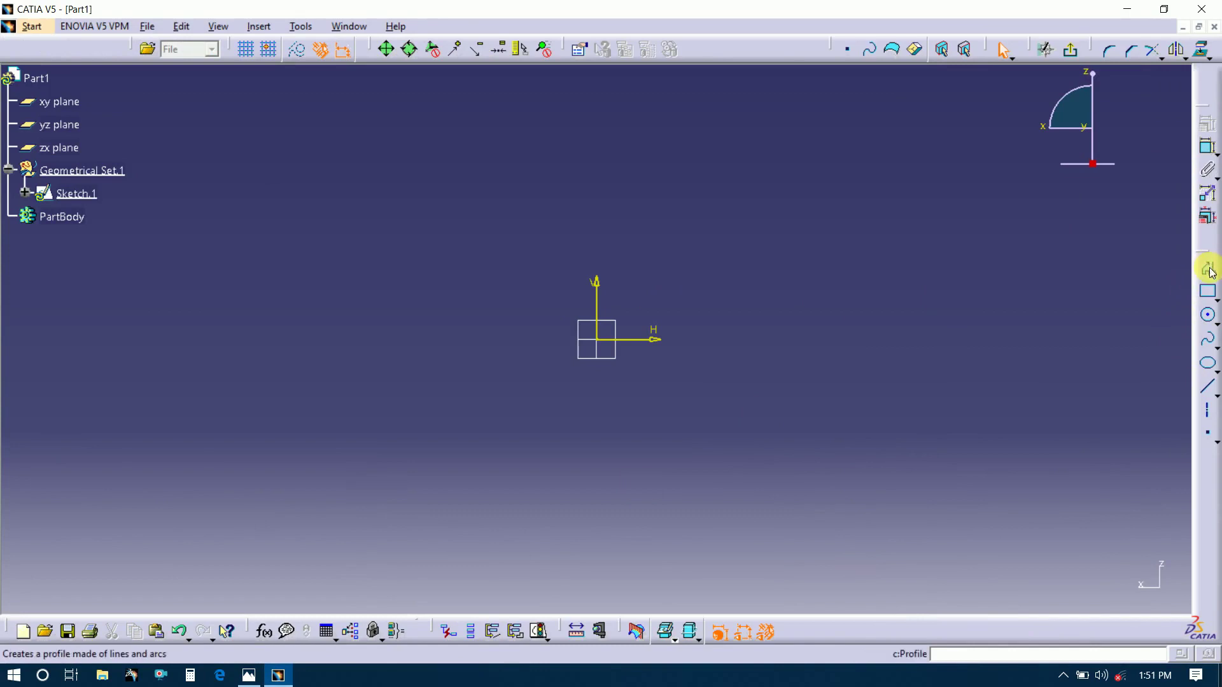
Draw the upper profile from the H axis at about 11.5 mm, with a stepped top and a slanted outer line ending at about 22 mm.
click(1209, 270)
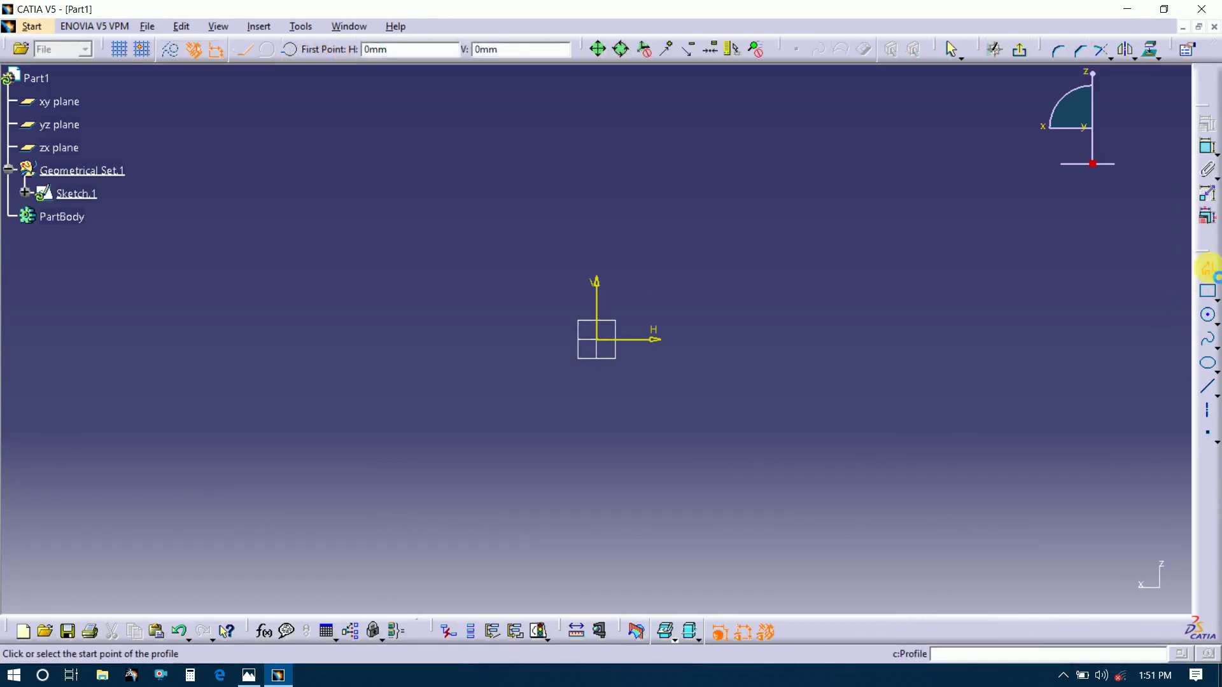
click(626, 343)
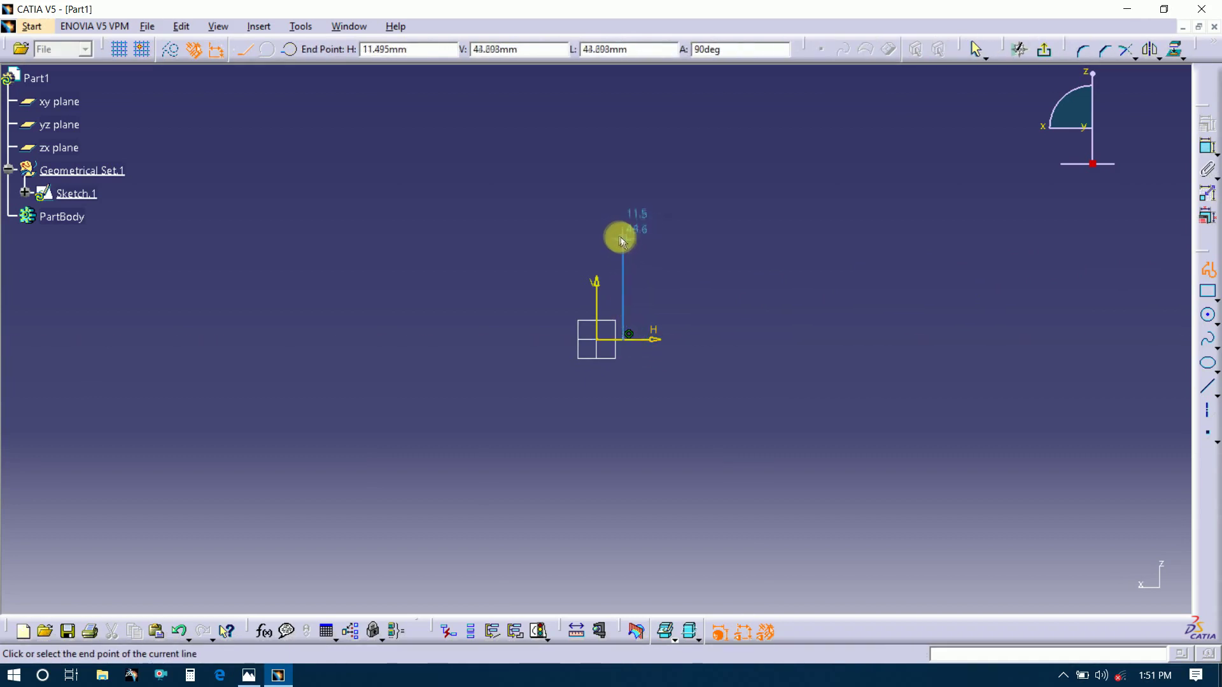
click(620, 228)
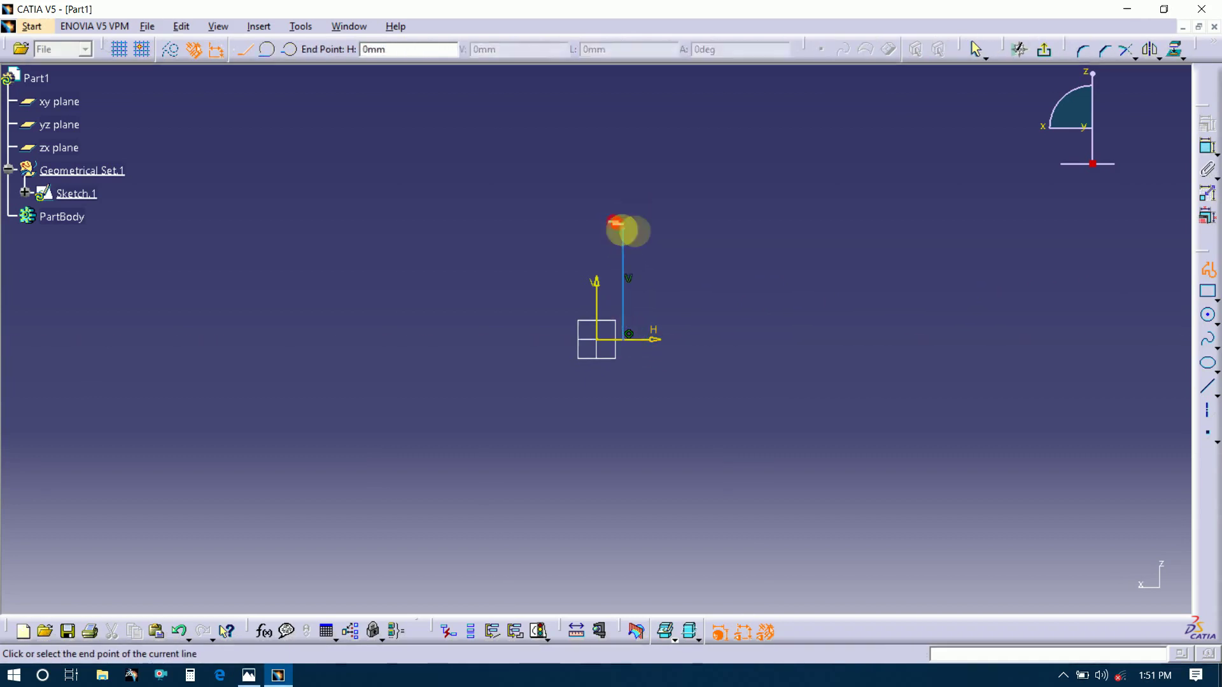
click(650, 228)
click(651, 241)
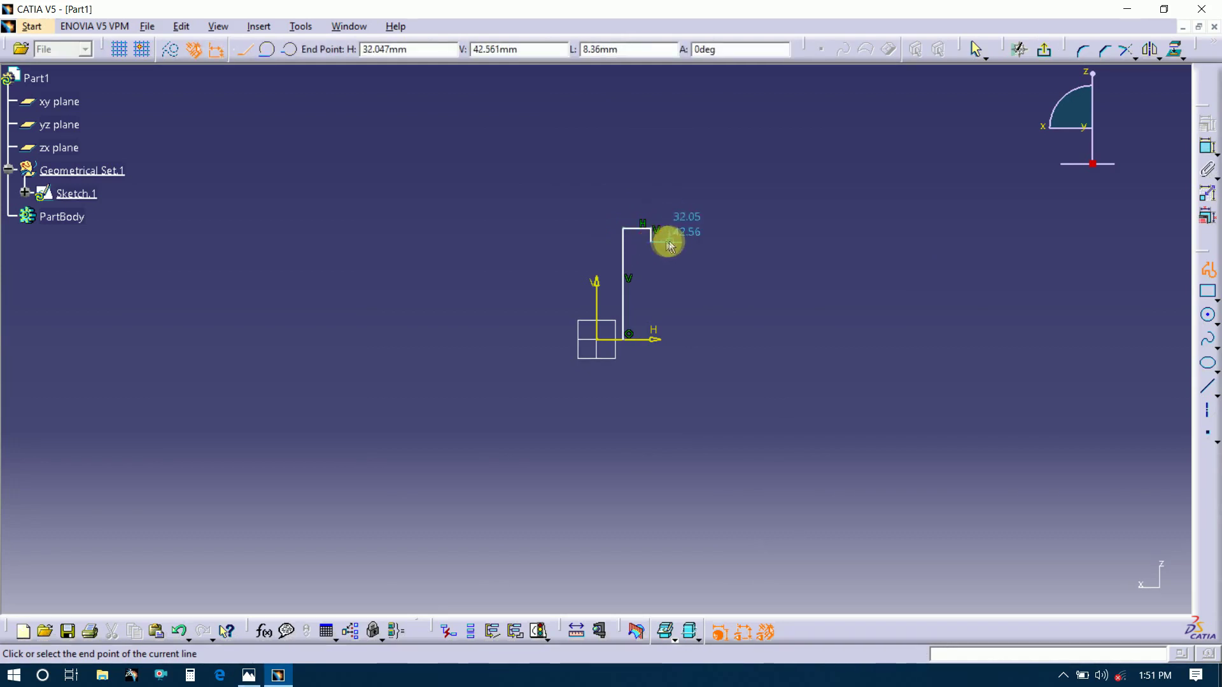
click(663, 241)
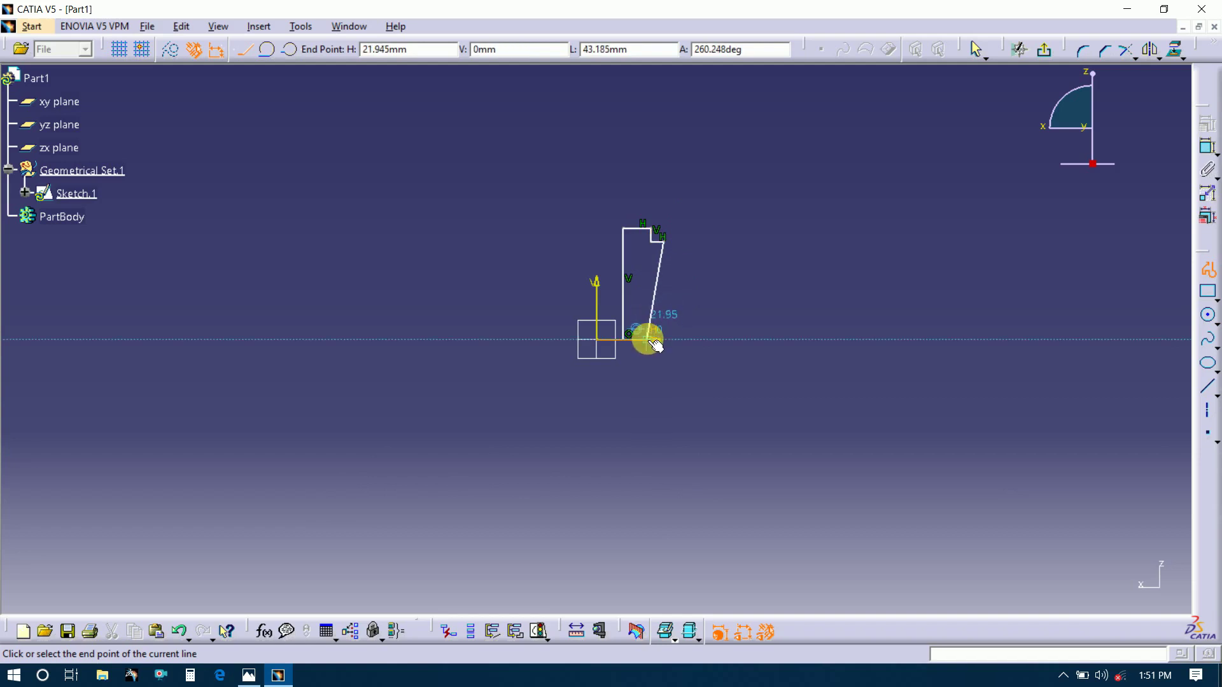
key(alt+Tab)
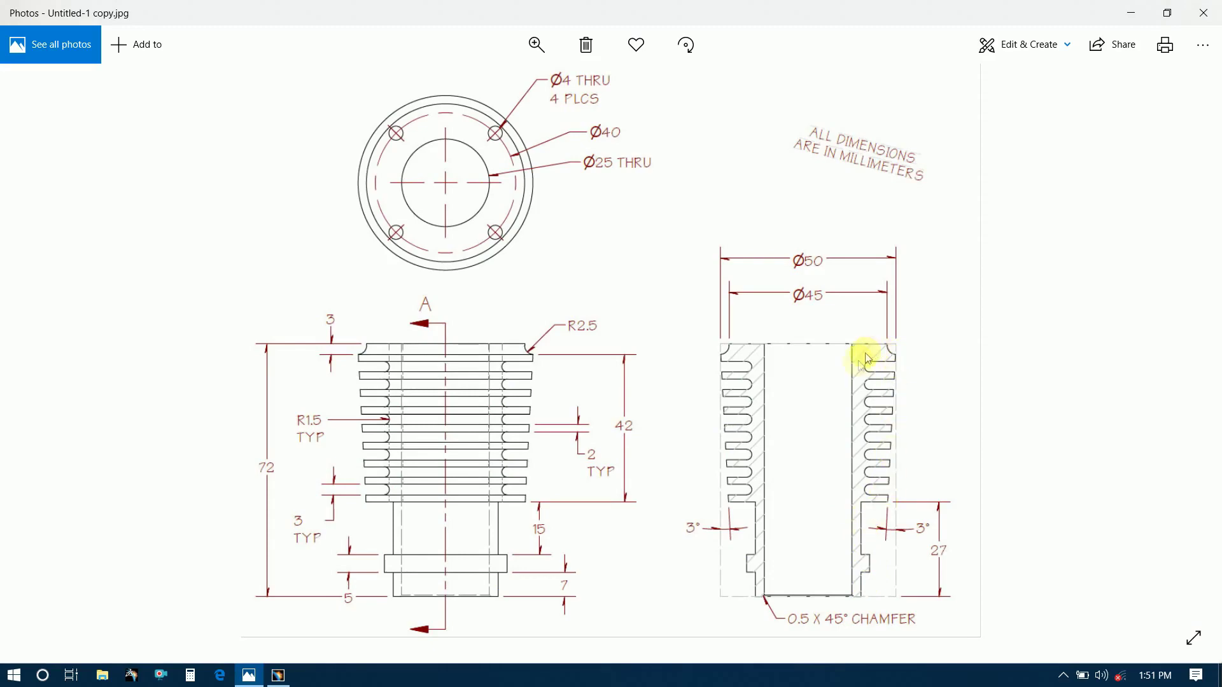
key(alt+Tab)
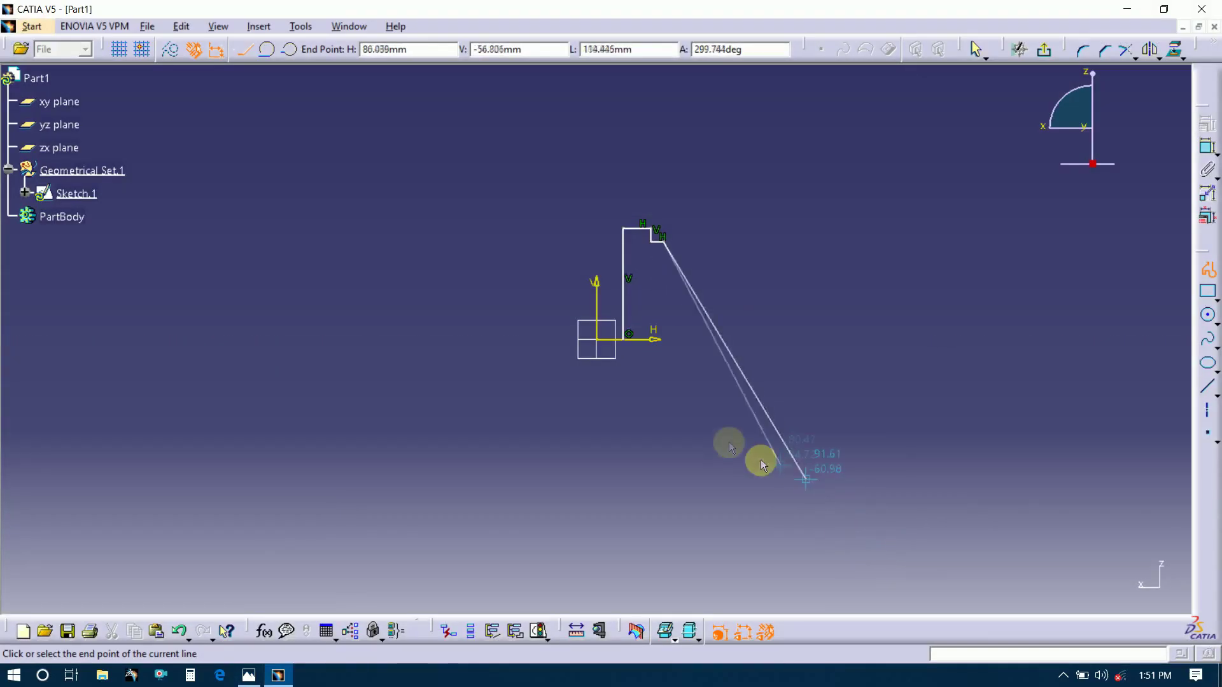
click(651, 339)
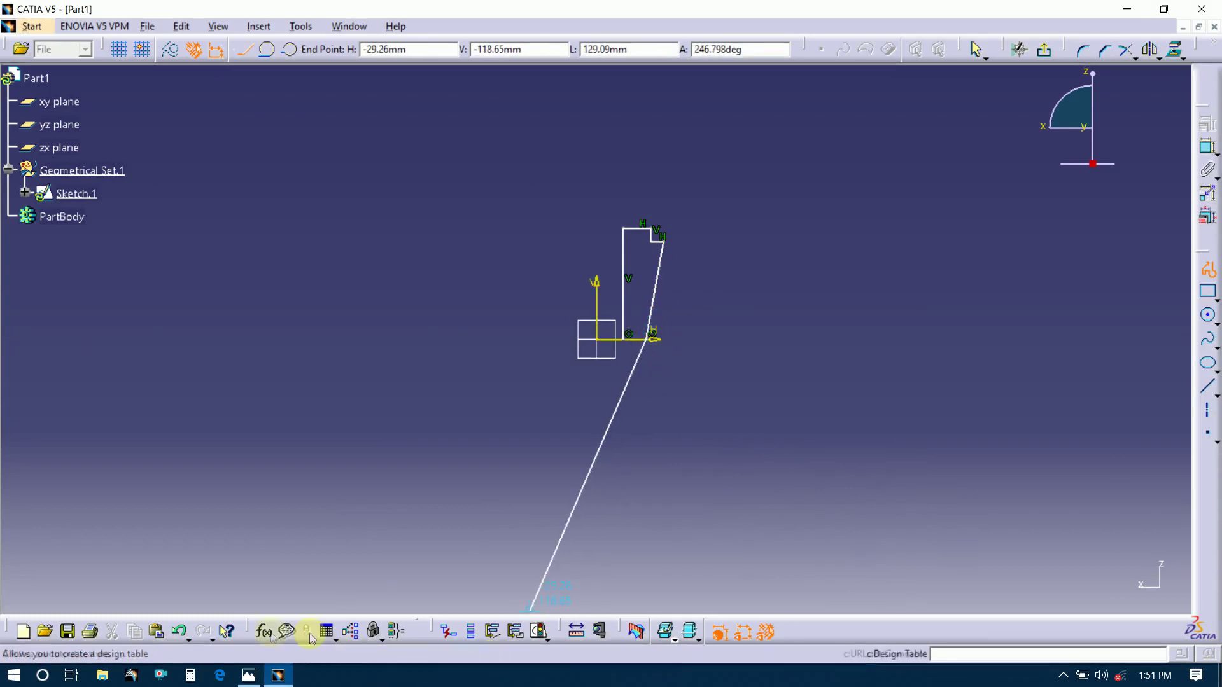
Display the View tools and fit the whole sketch on screen.
right_click(823, 630)
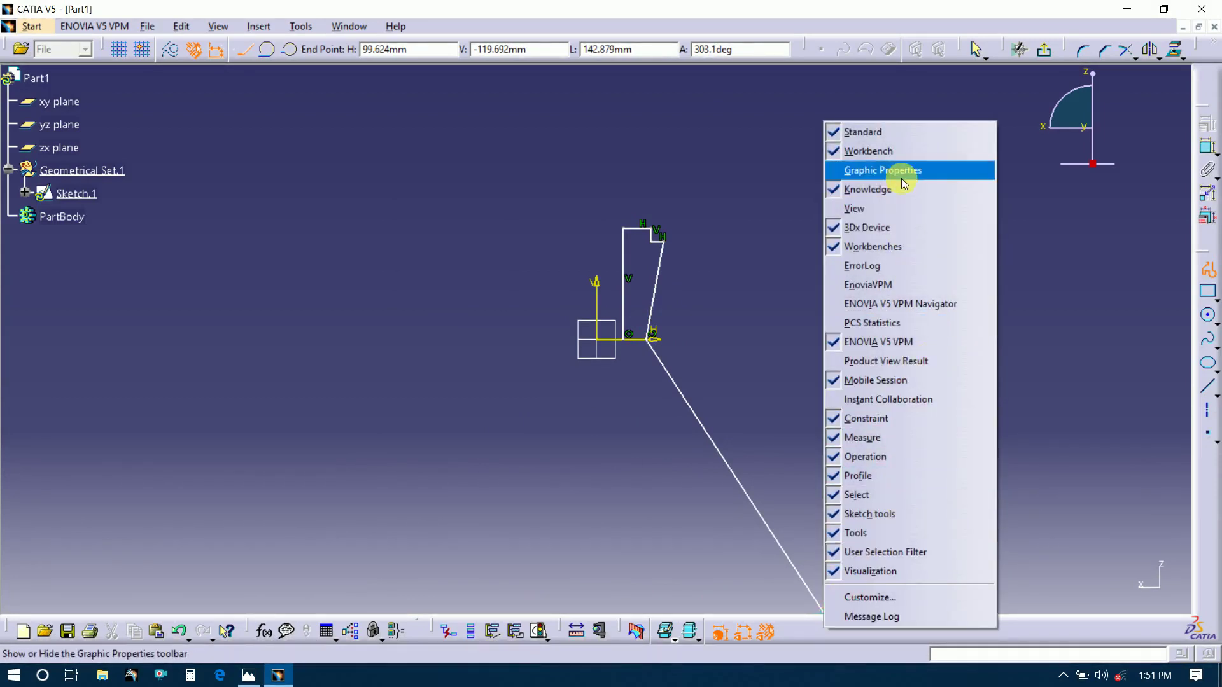
click(891, 208)
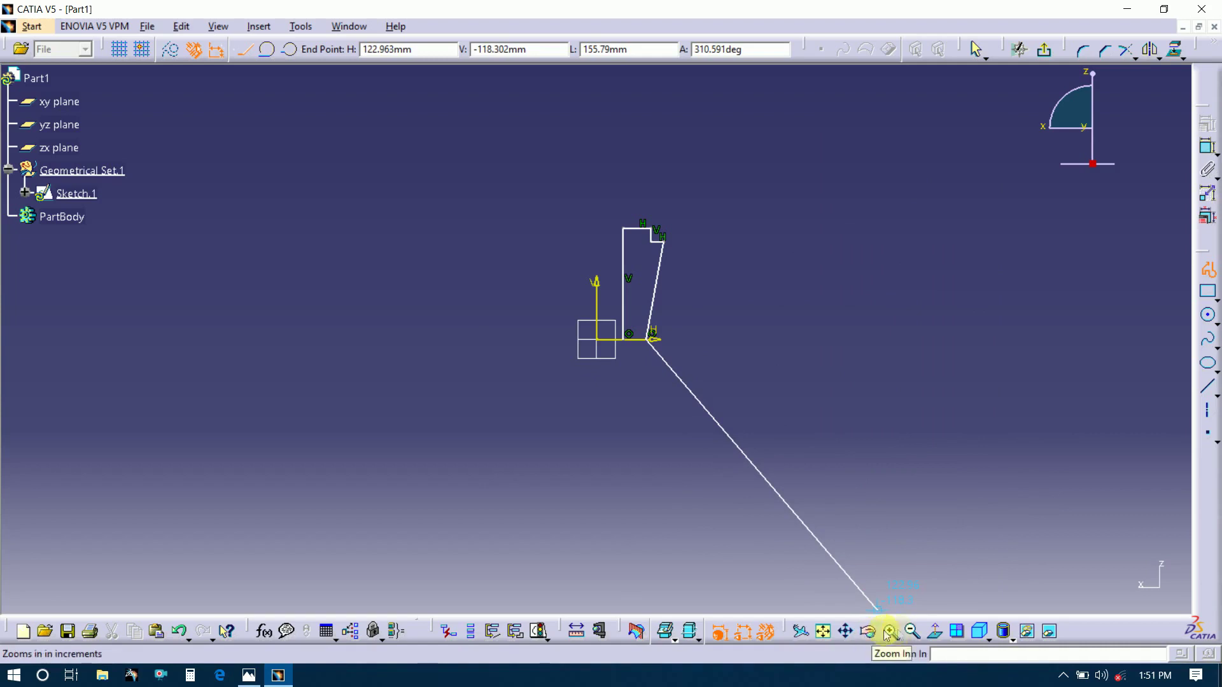
click(823, 632)
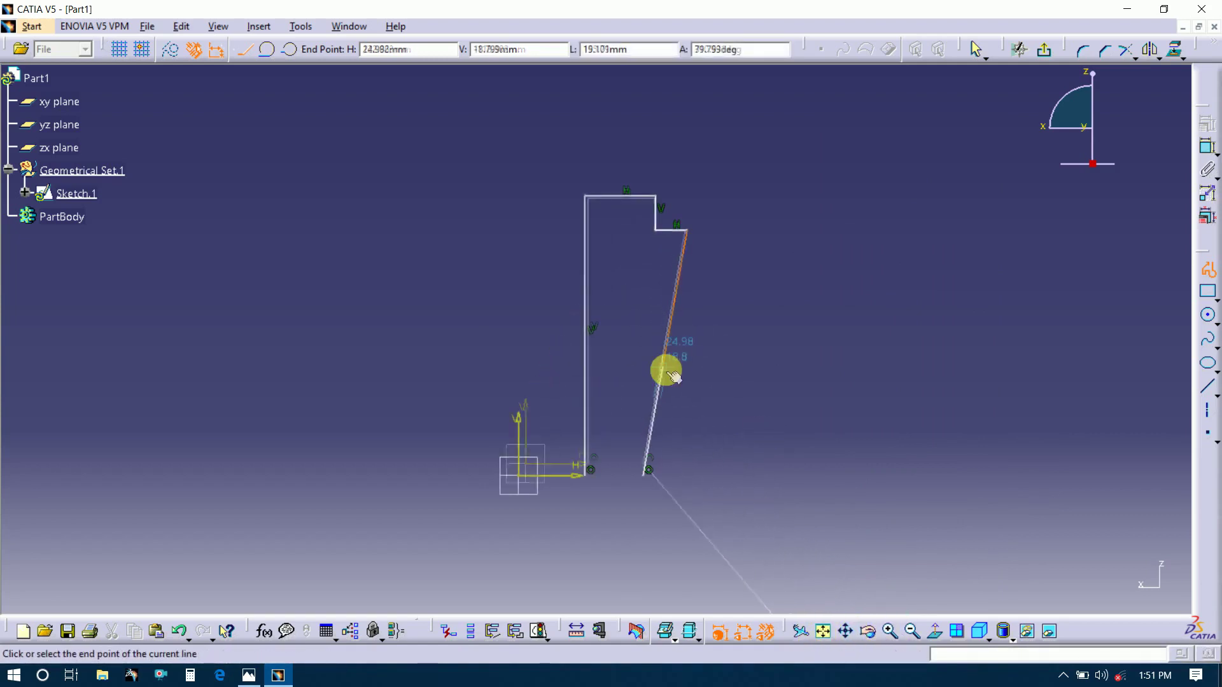
Continue the profile with a stepped collar reaching about 21 mm below the H axis, and close it at the start point.
click(614, 477)
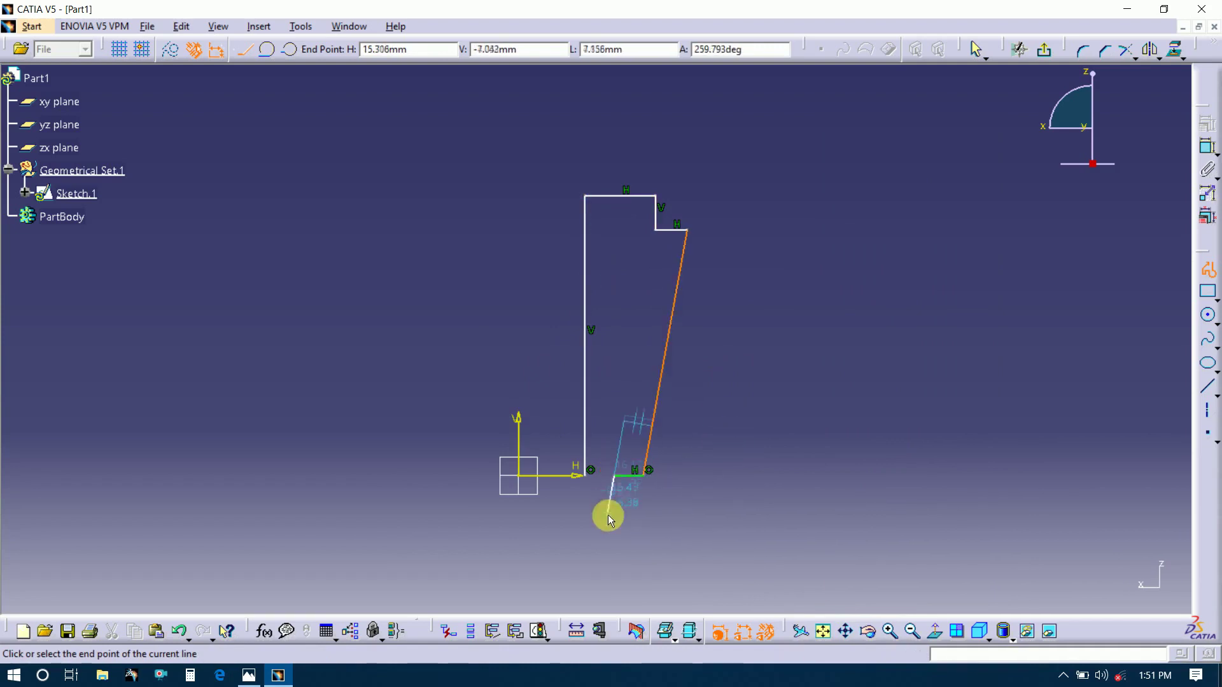
click(614, 539)
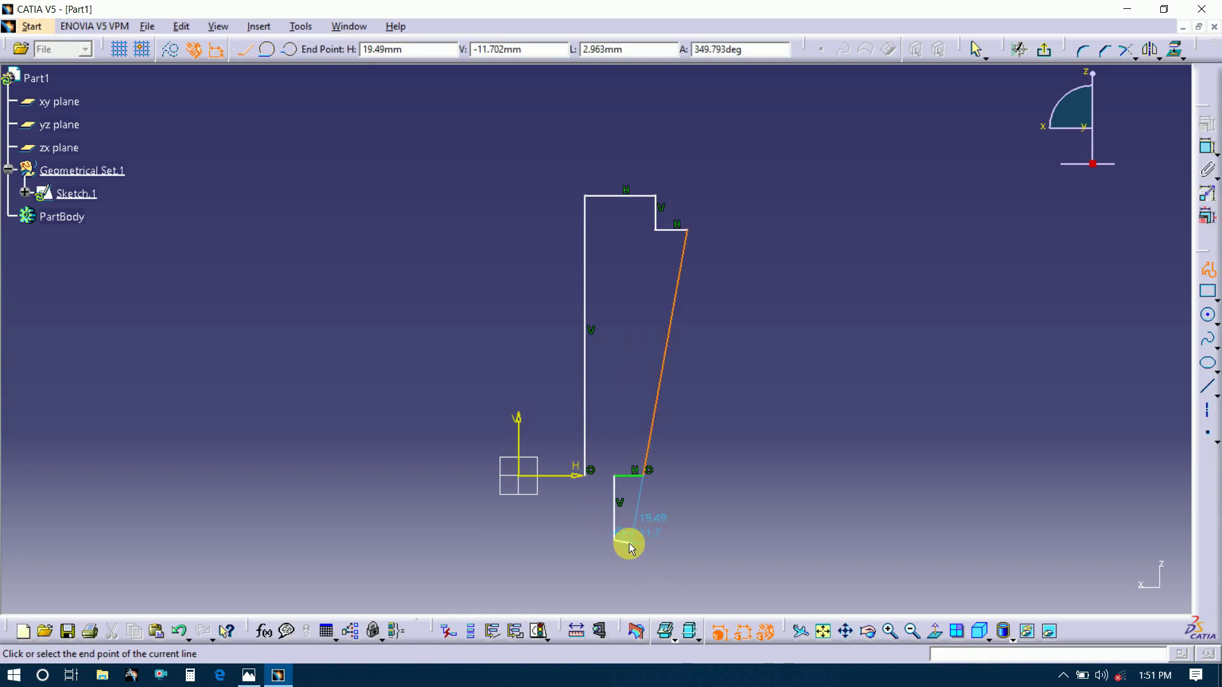
click(628, 539)
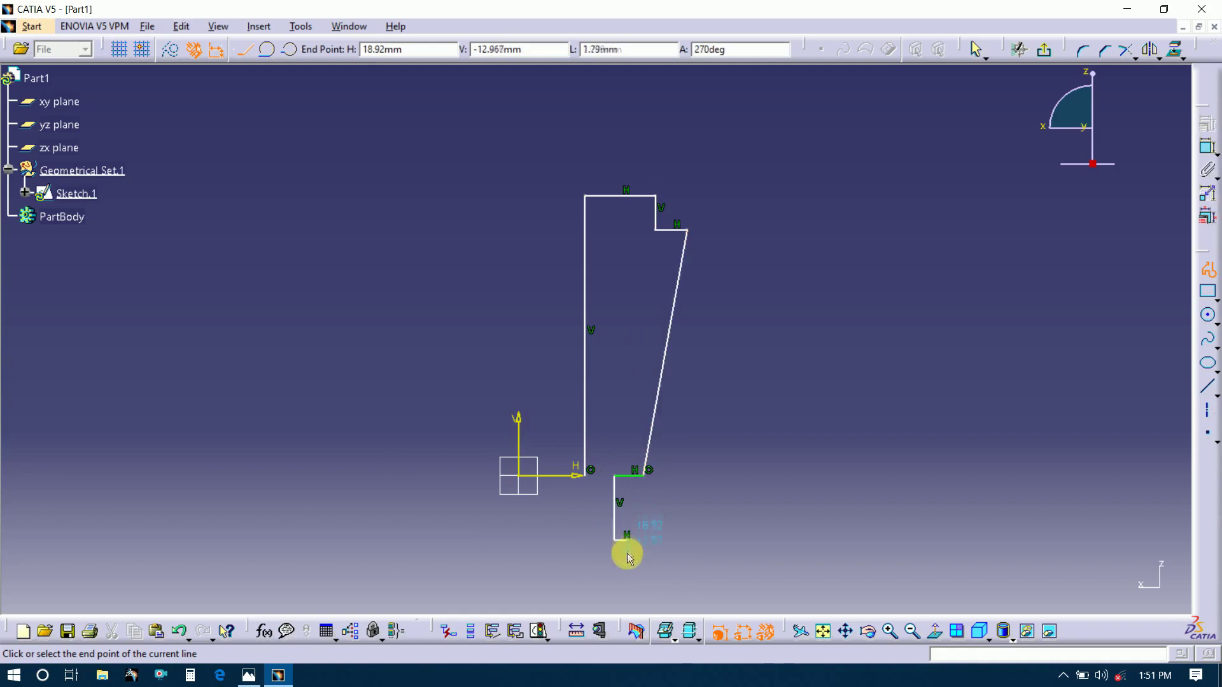
click(628, 569)
click(614, 569)
click(616, 598)
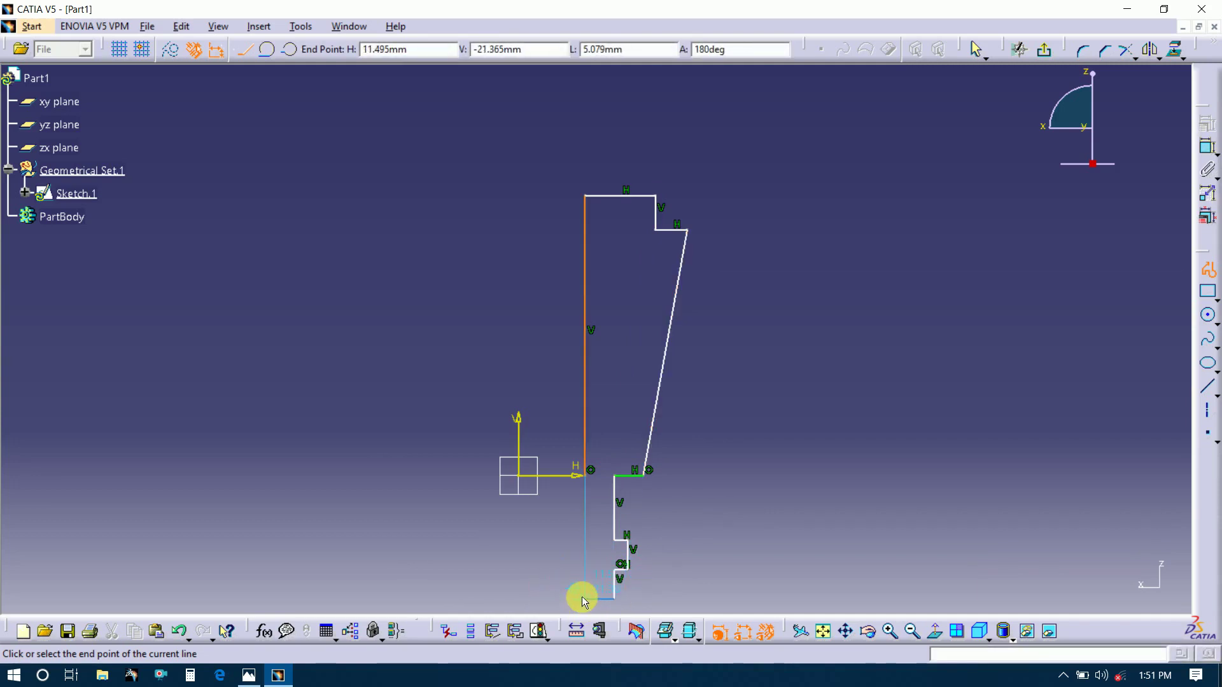
click(586, 598)
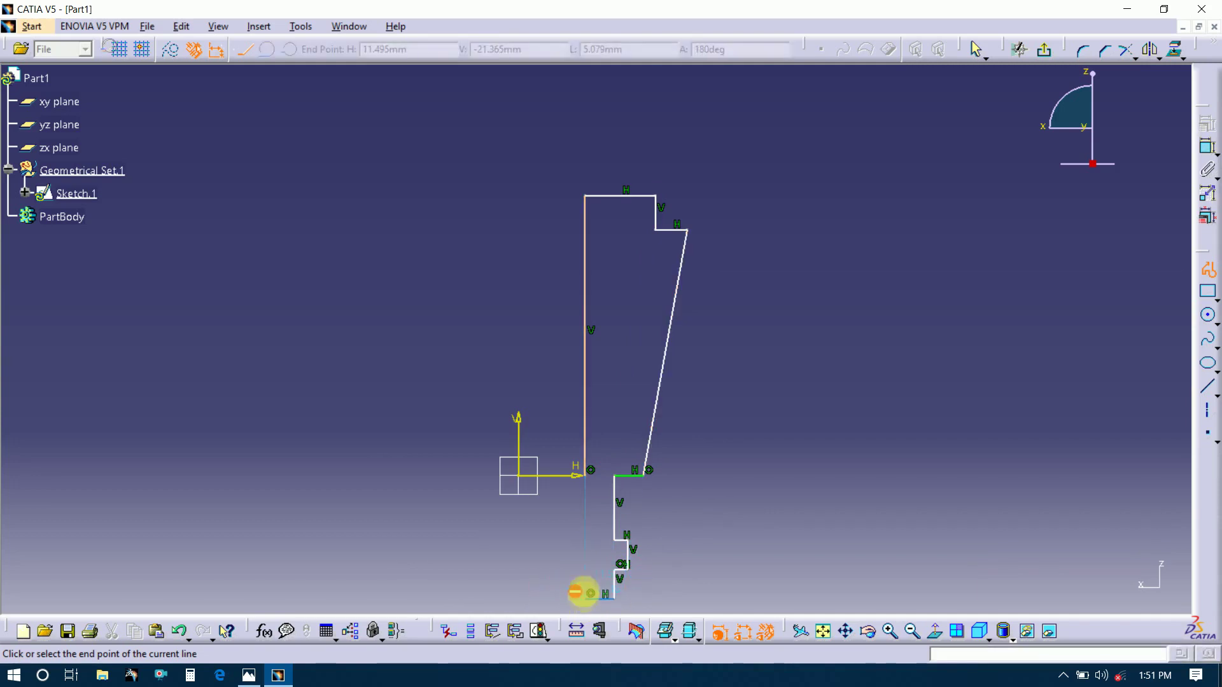
click(585, 475)
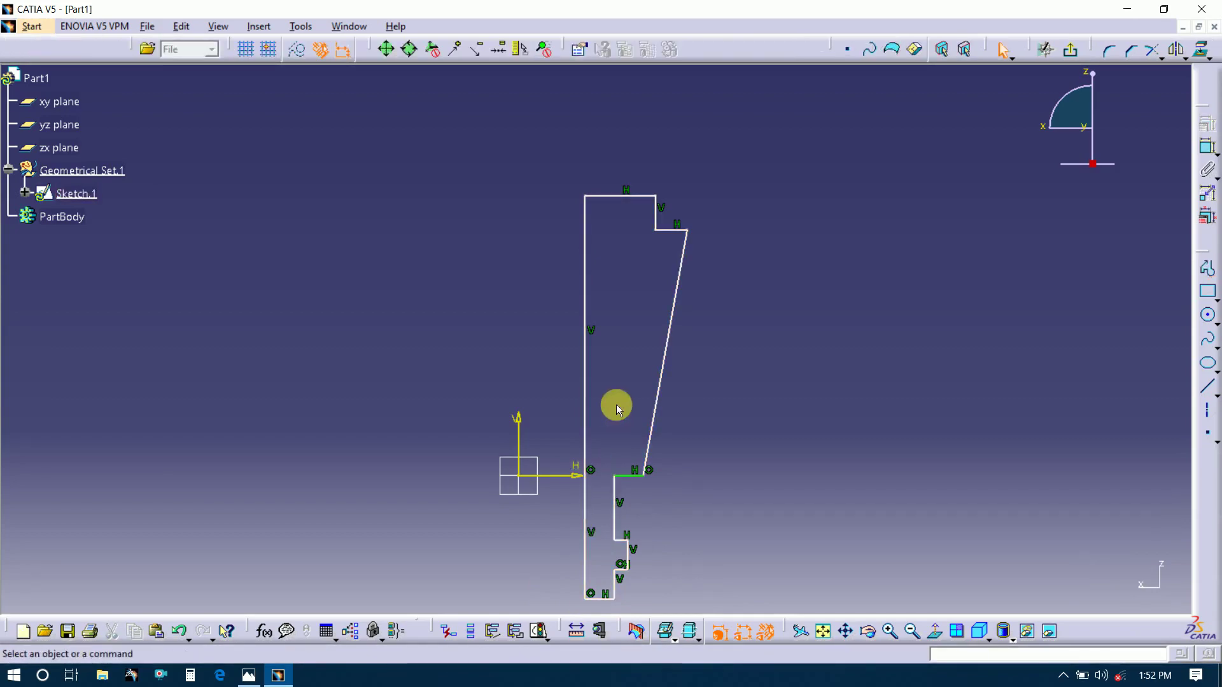
Check the reference drawing and constrain the upper inner vertical line to a length of 42 mm.
key(alt+Tab)
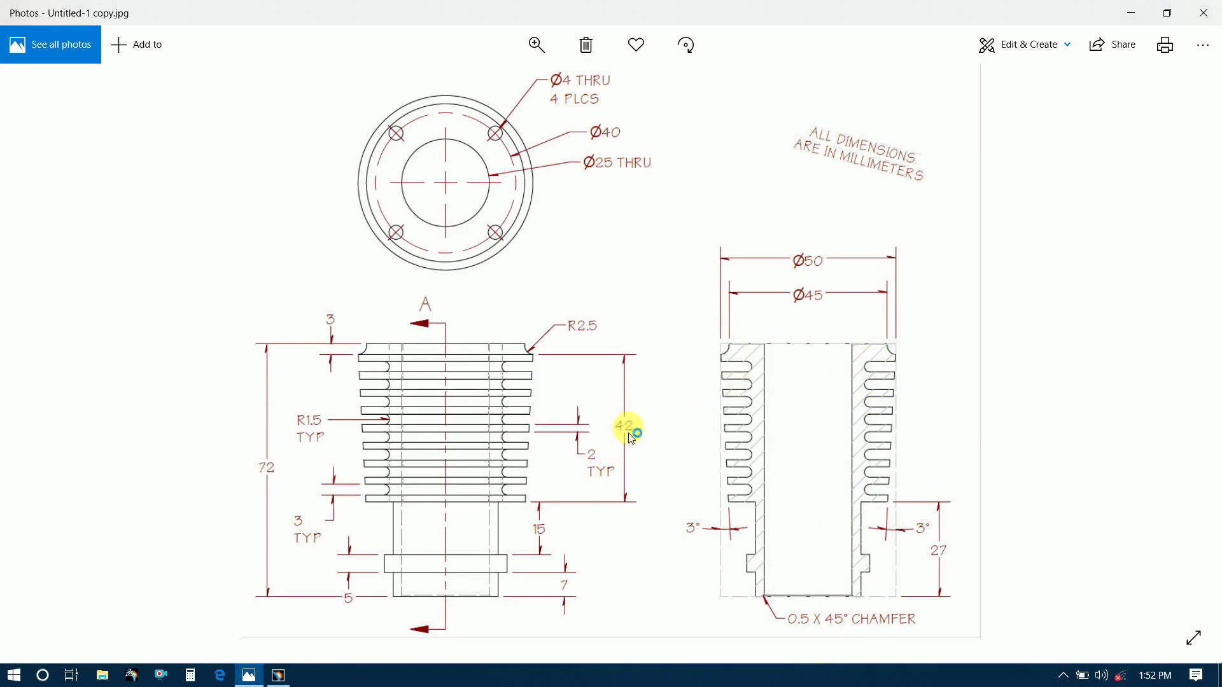
key(alt+Tab)
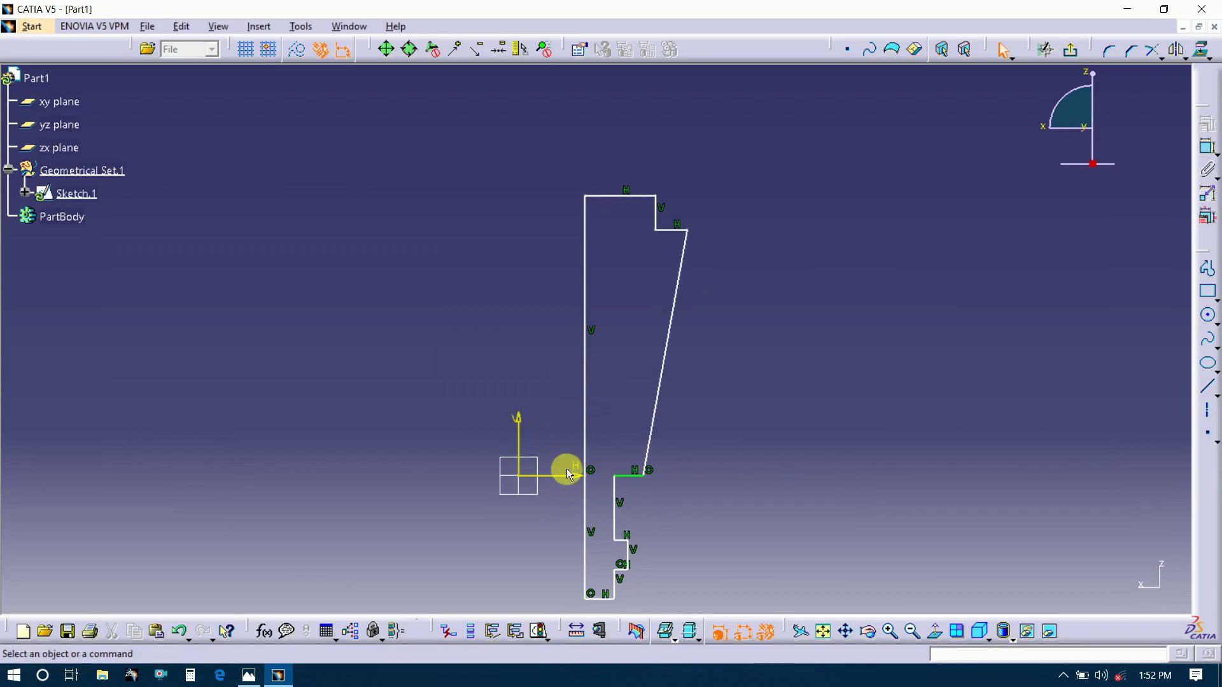
click(1208, 146)
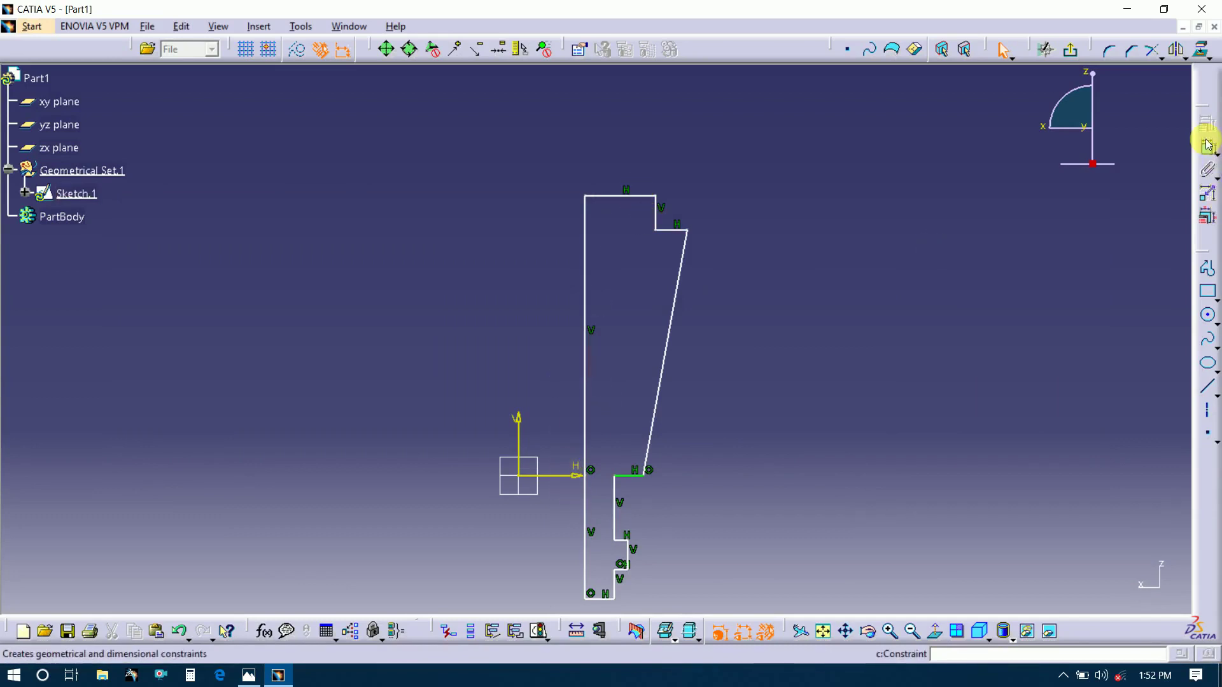
click(584, 372)
click(328, 360)
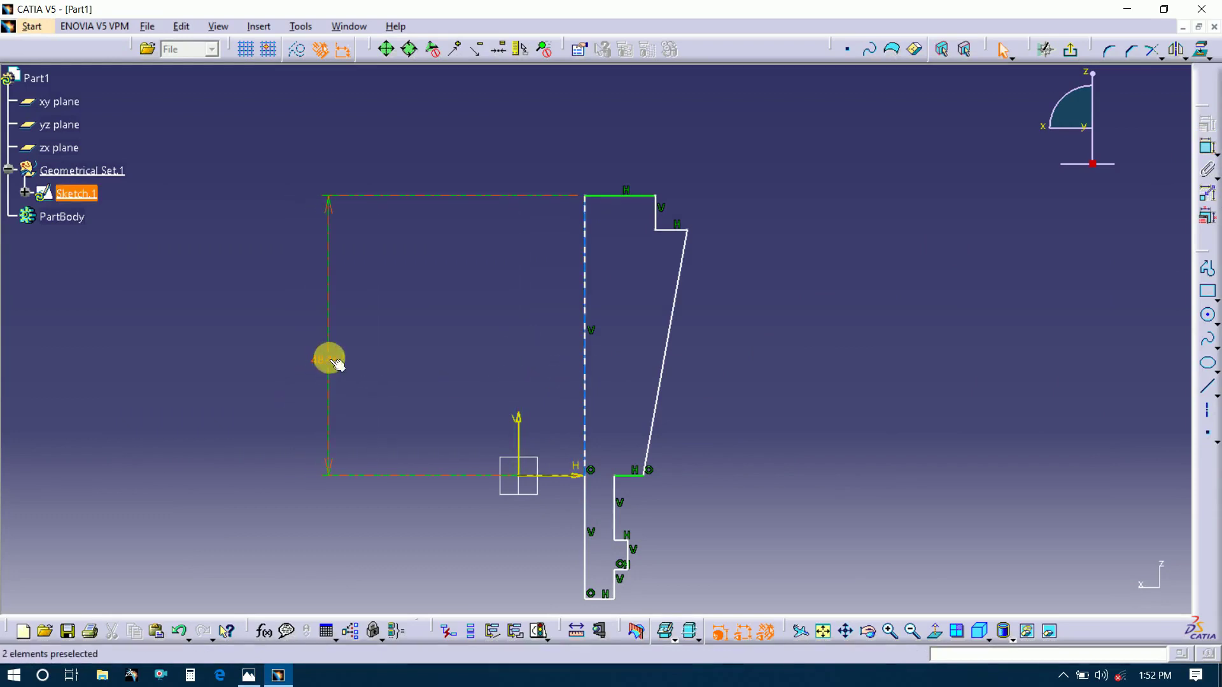
double_click(331, 361)
text(42)
key(Return)
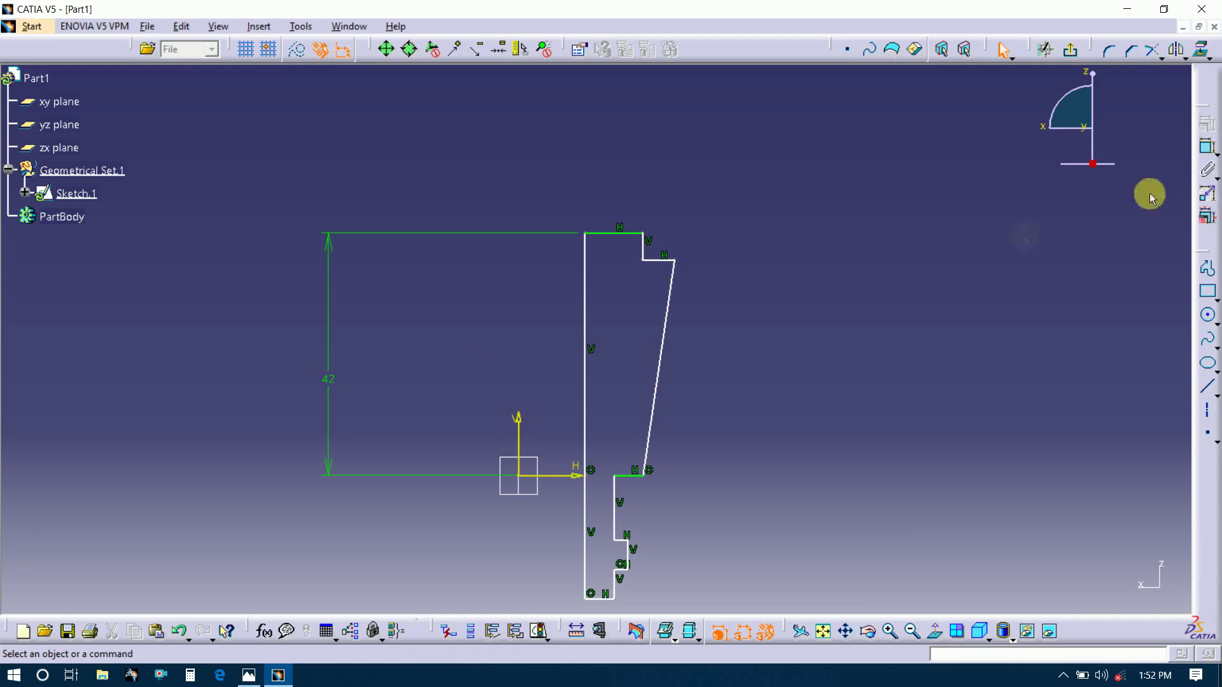
Check the bore diameter in the reference drawing and constrain the upper inner vertical line 25/2 mm from the V axis.
click(1206, 146)
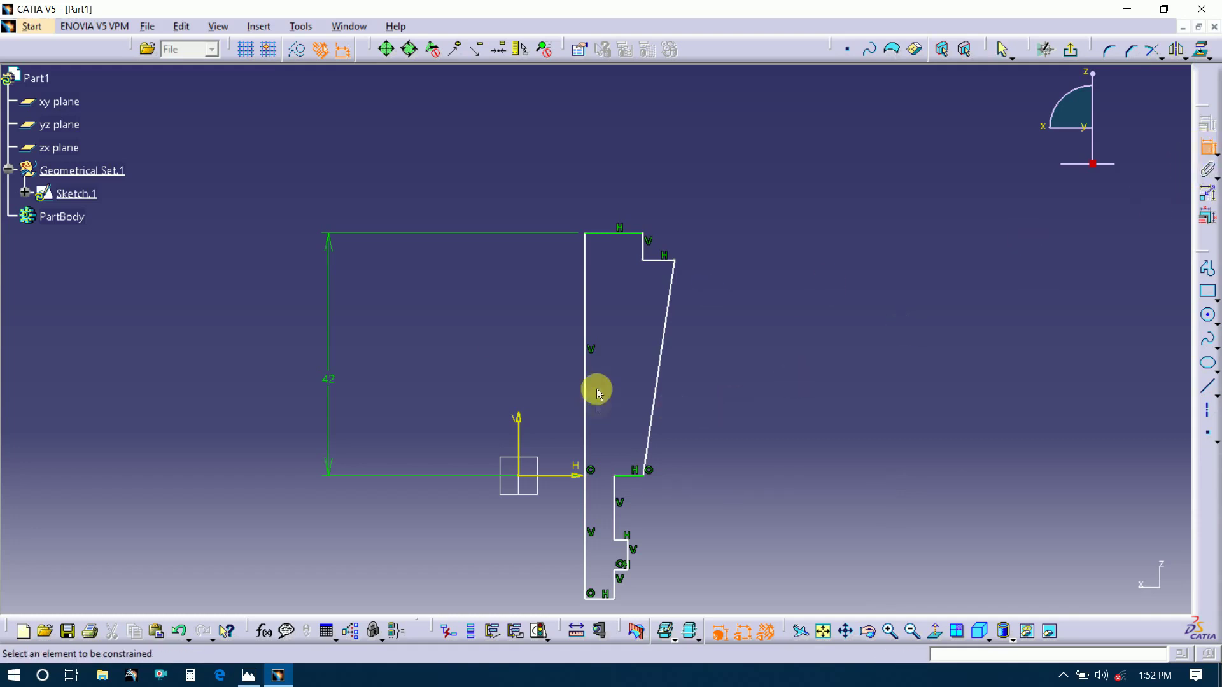
click(585, 368)
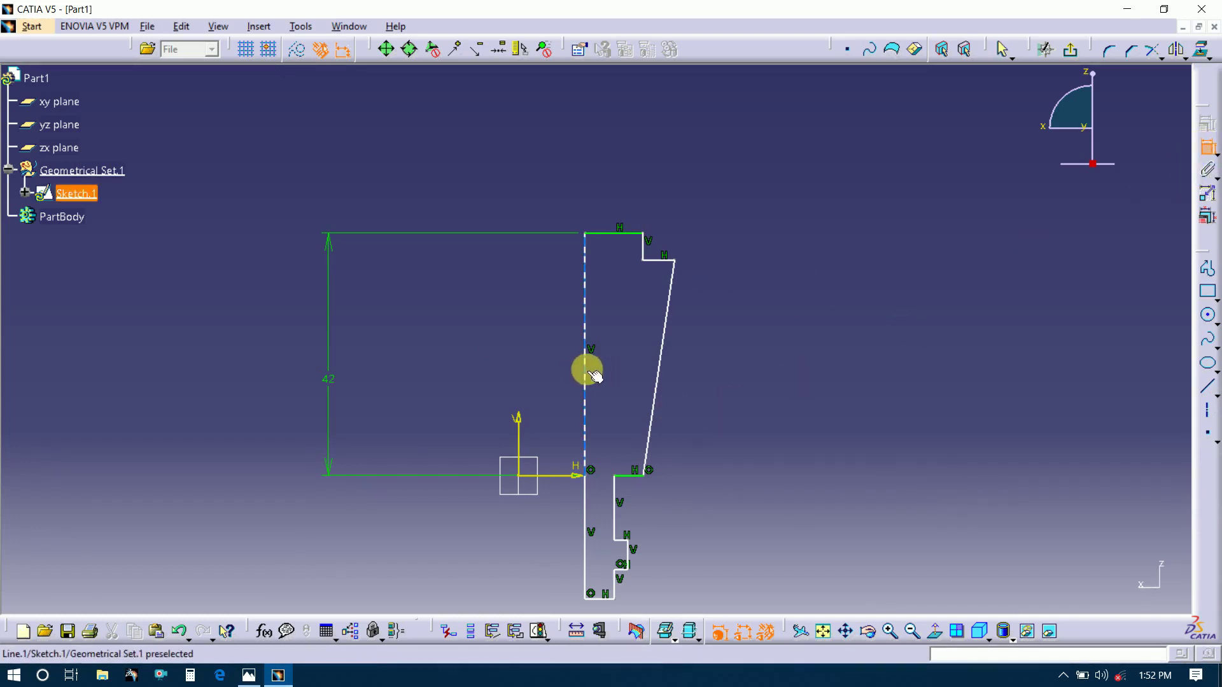
click(519, 426)
click(446, 193)
double_click(455, 195)
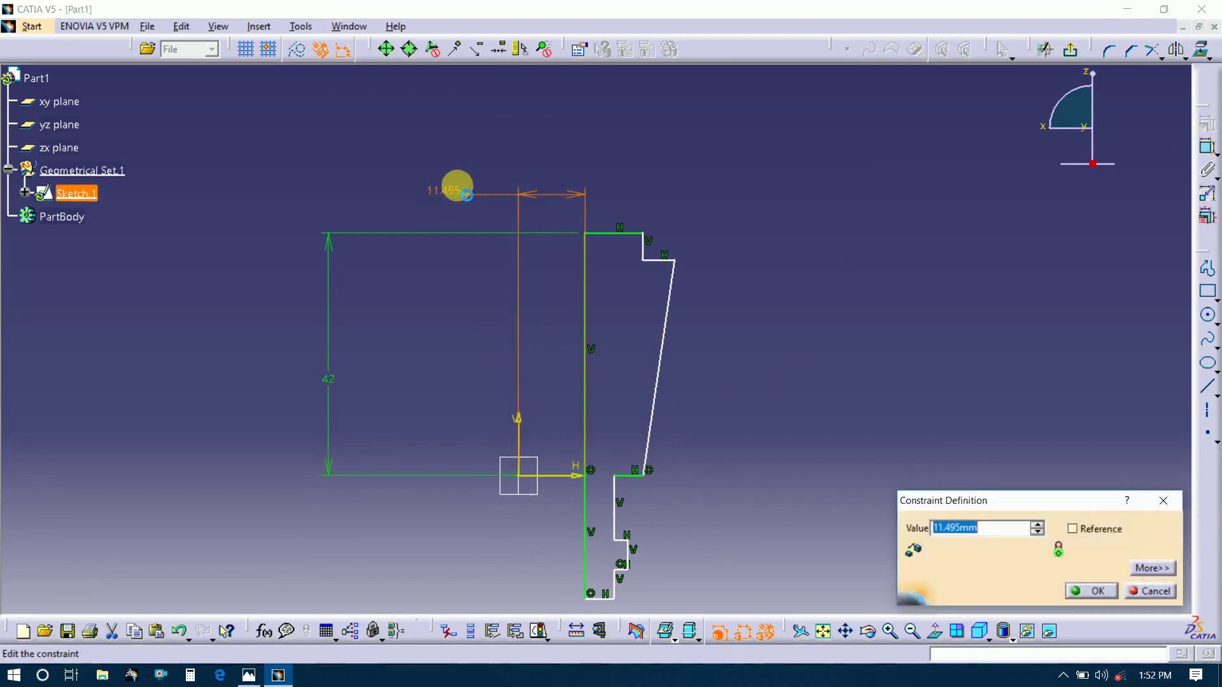
key(alt+Tab)
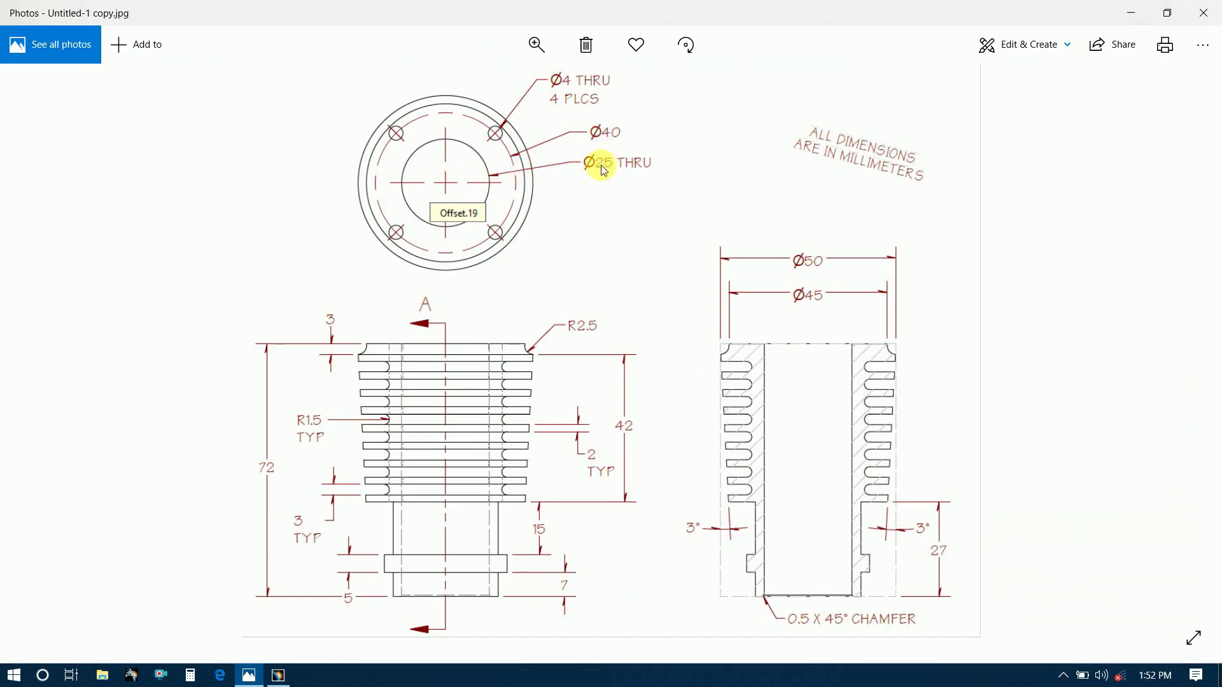
key(alt+Tab)
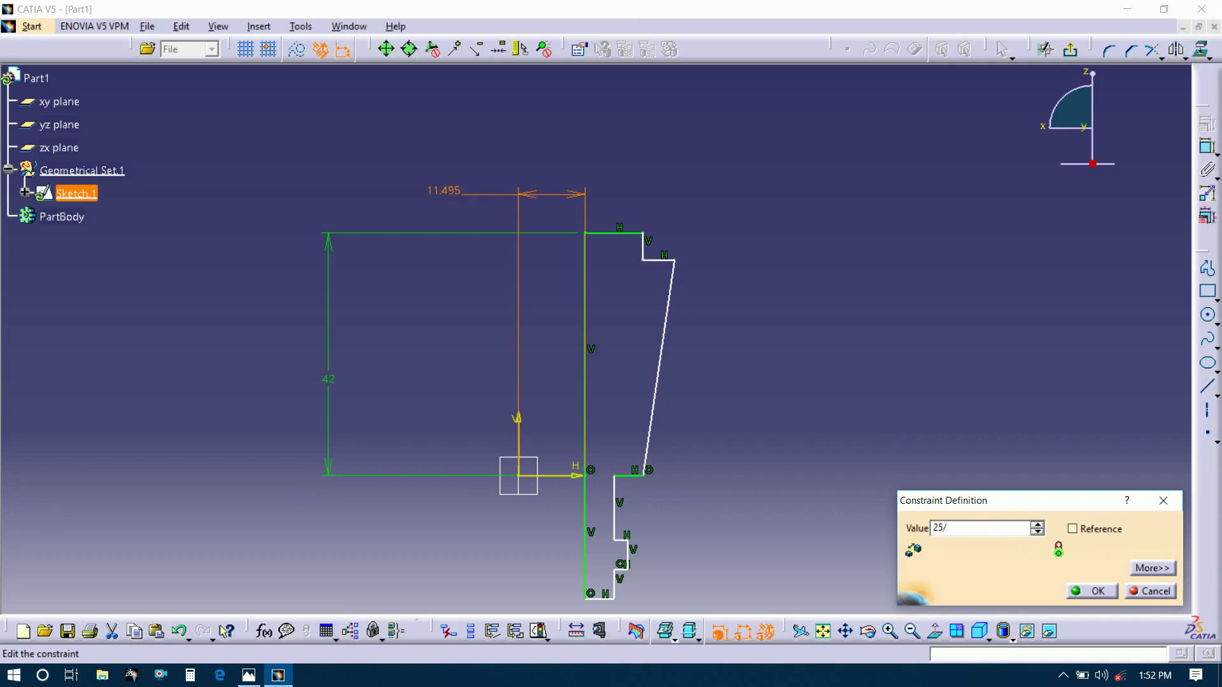
text(25/2)
key(Return)
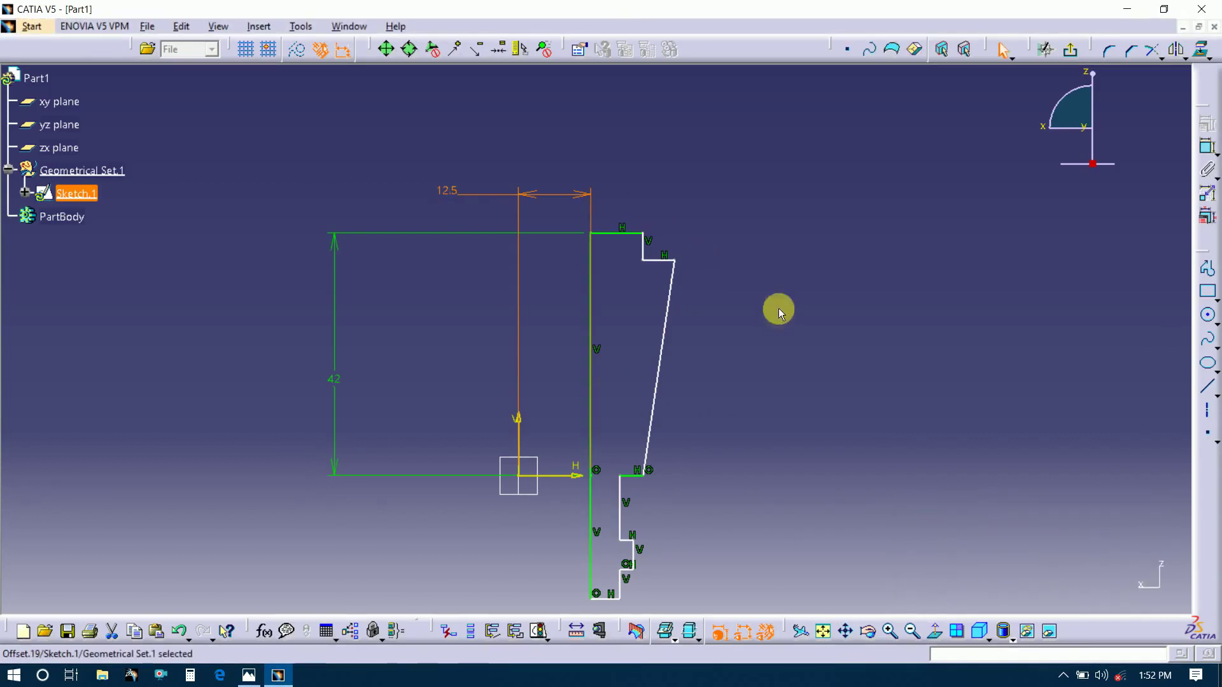
Check the reference drawing and constrain the short vertical line of the top step 45/2 mm from the V axis.
click(1207, 141)
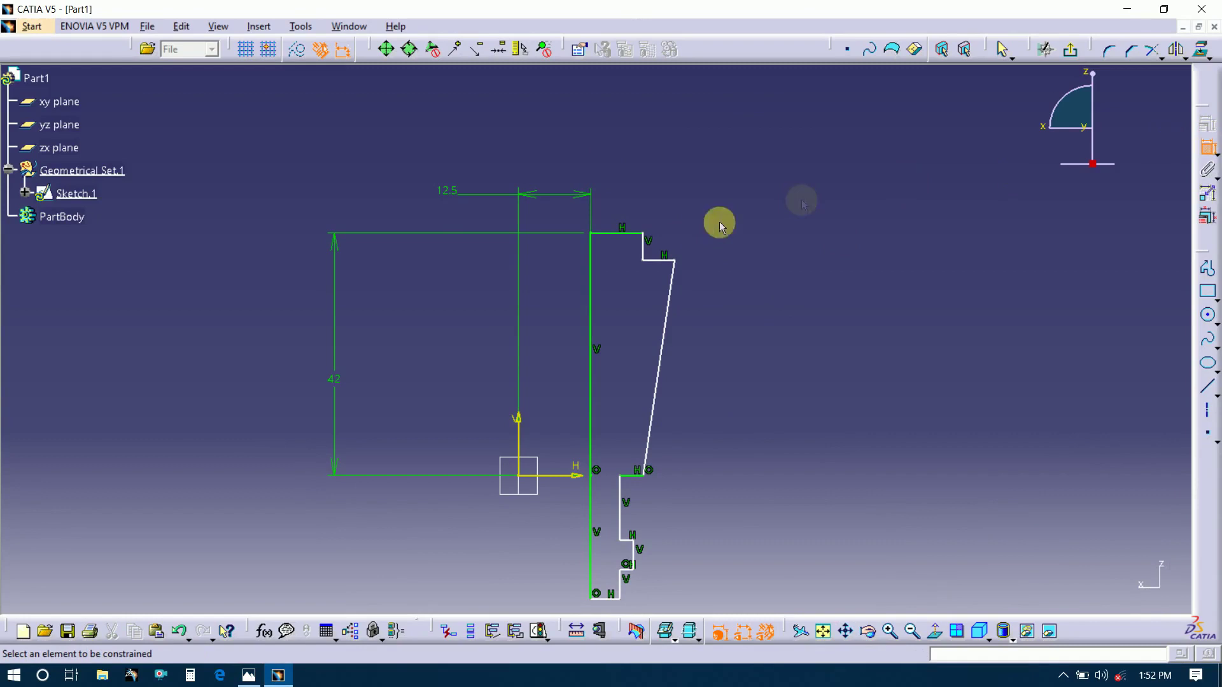
click(645, 242)
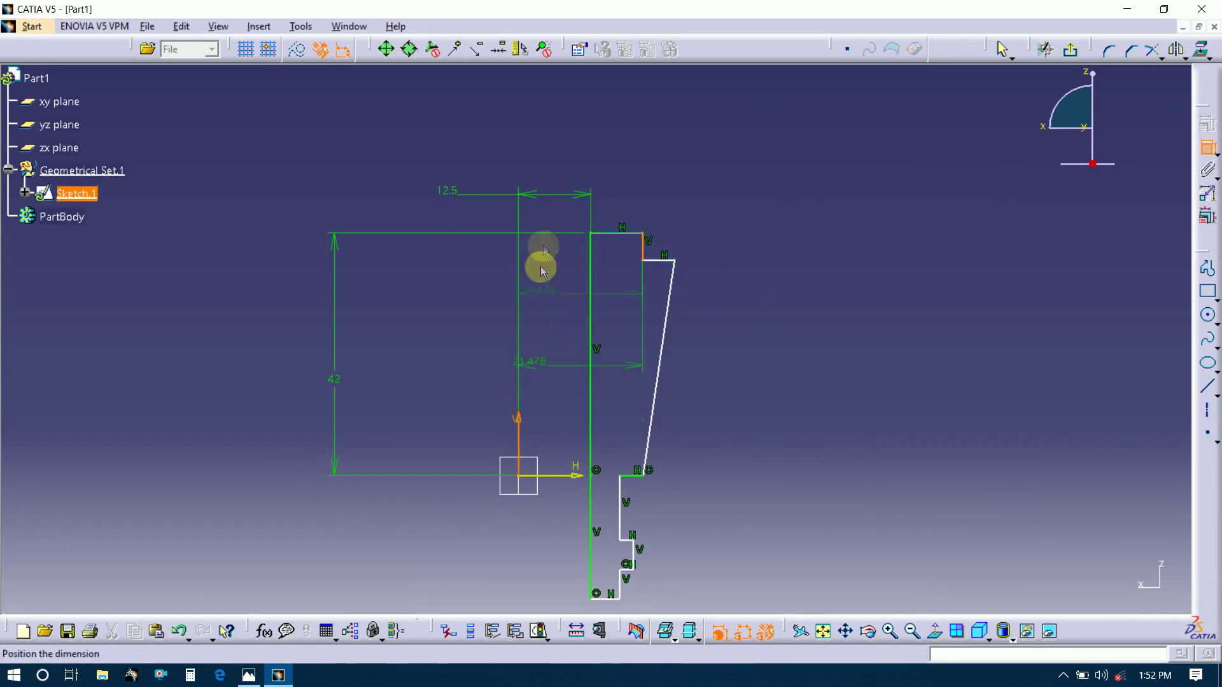
click(553, 141)
double_click(554, 139)
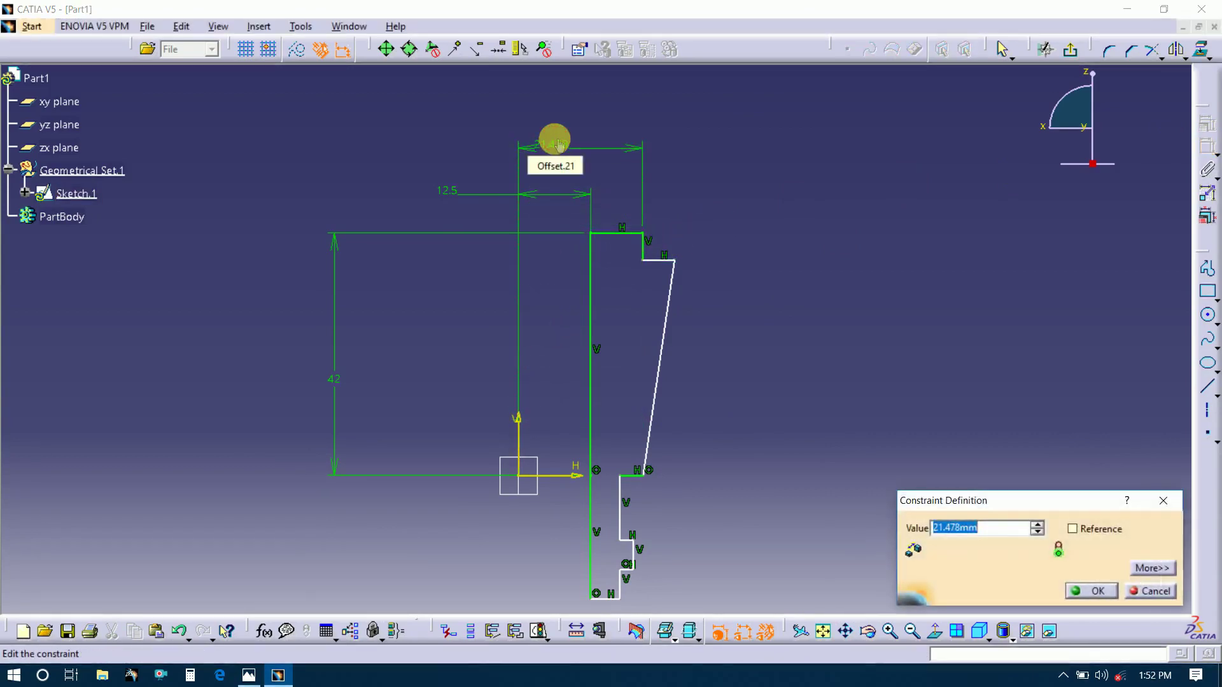
key(alt+Tab)
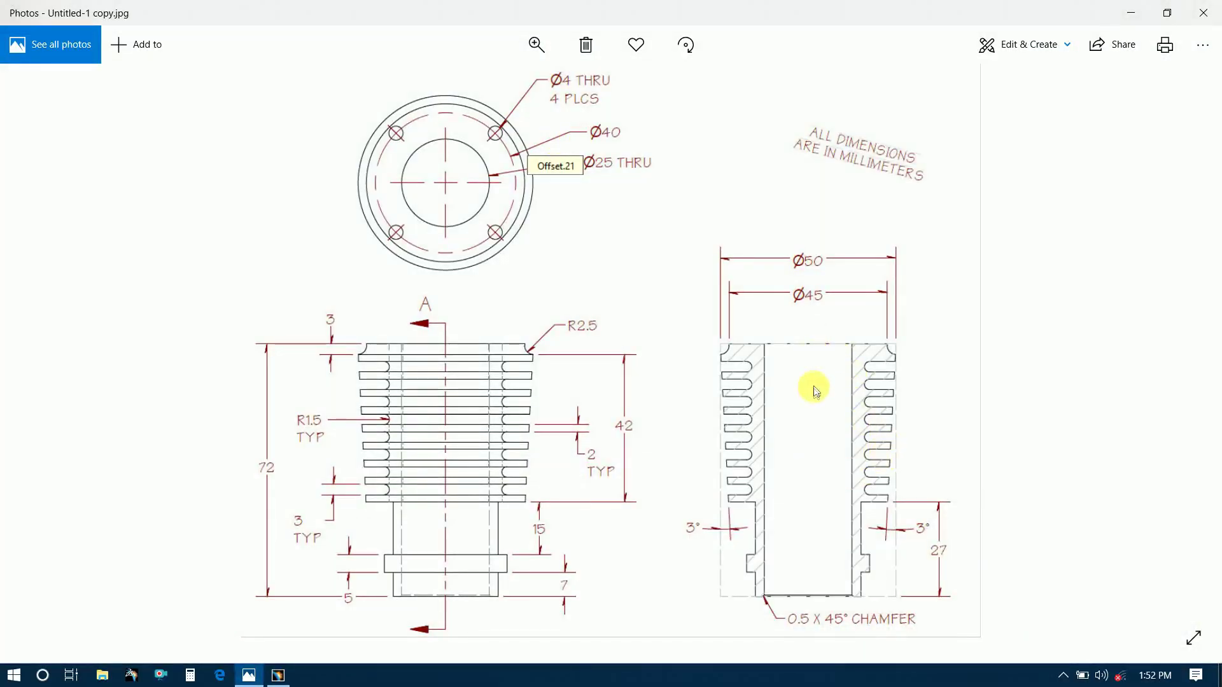
key(alt+Tab)
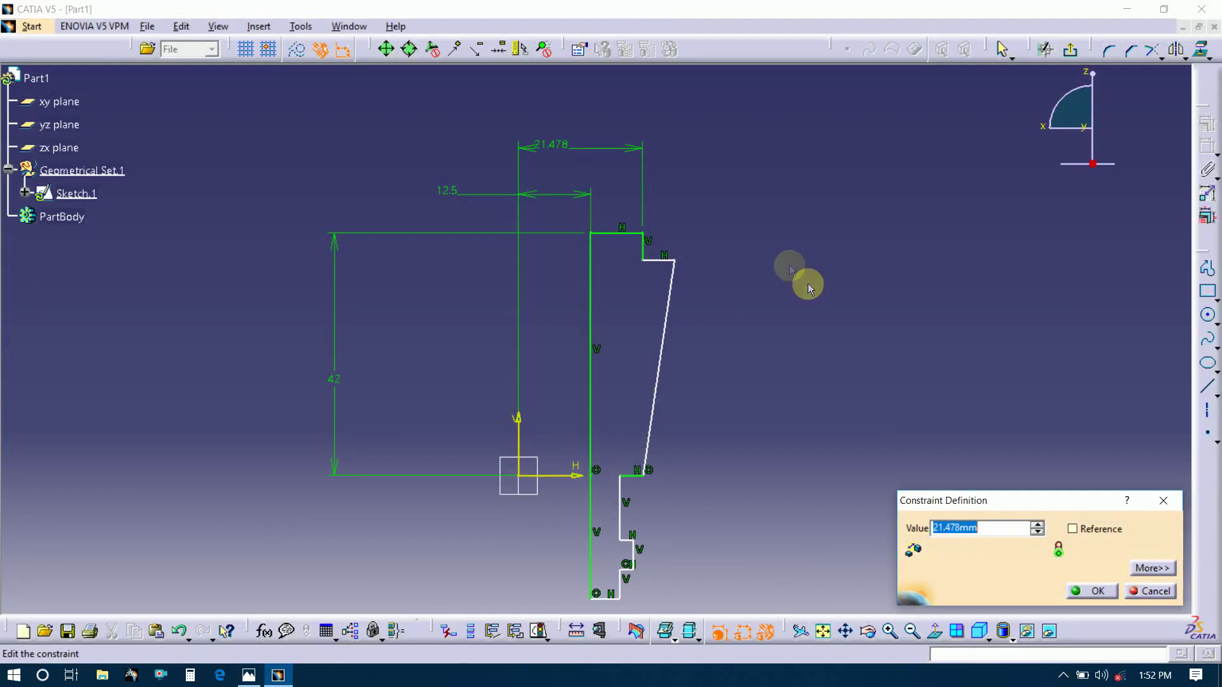
text(45/2)
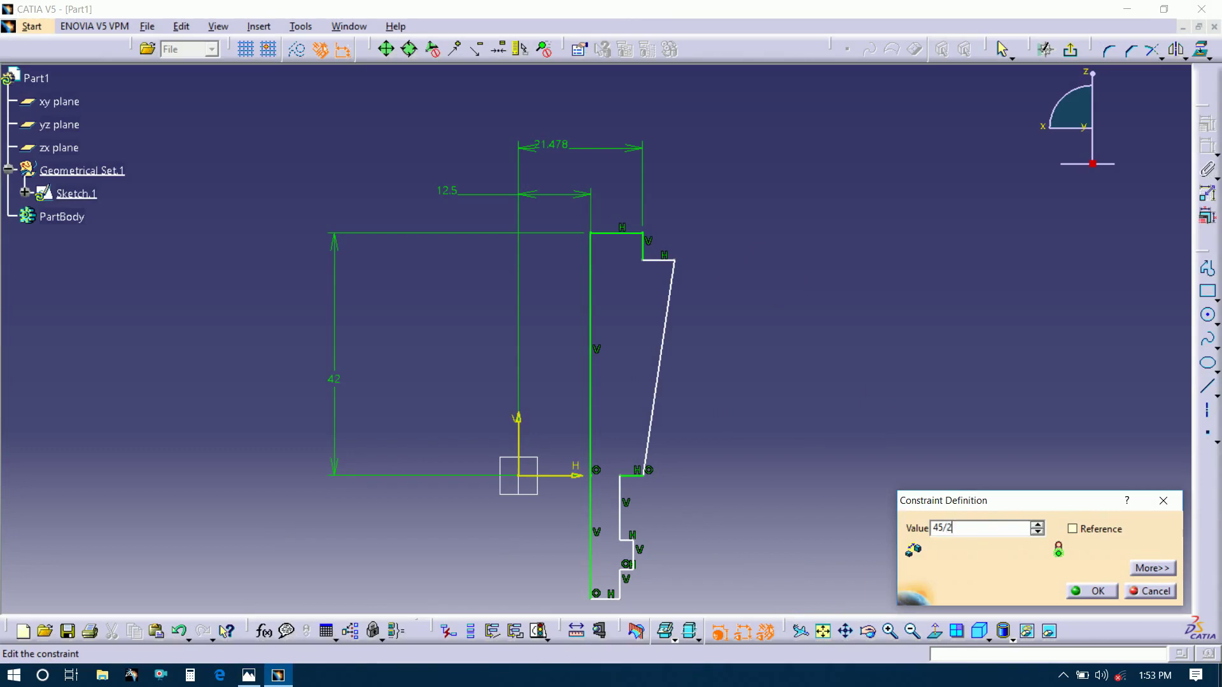
key(Return)
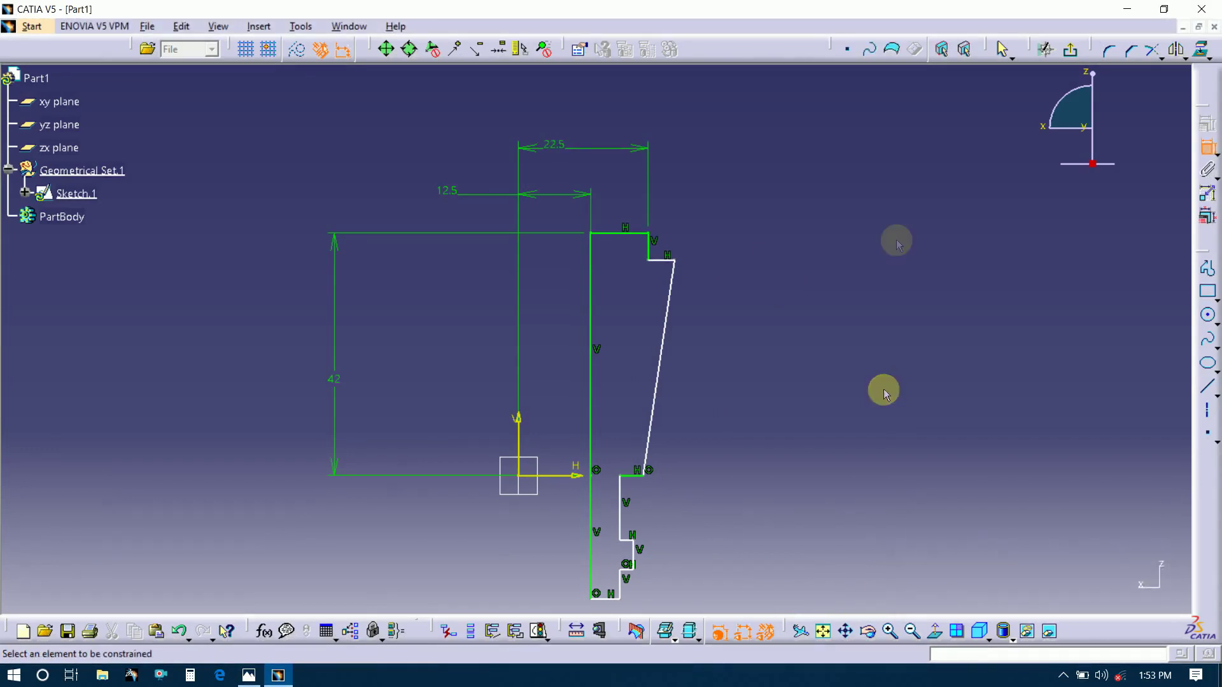
Check the reference drawing and constrain the upper outer corner of the slanted line 50/2 mm from the V axis.
key(alt+Tab)
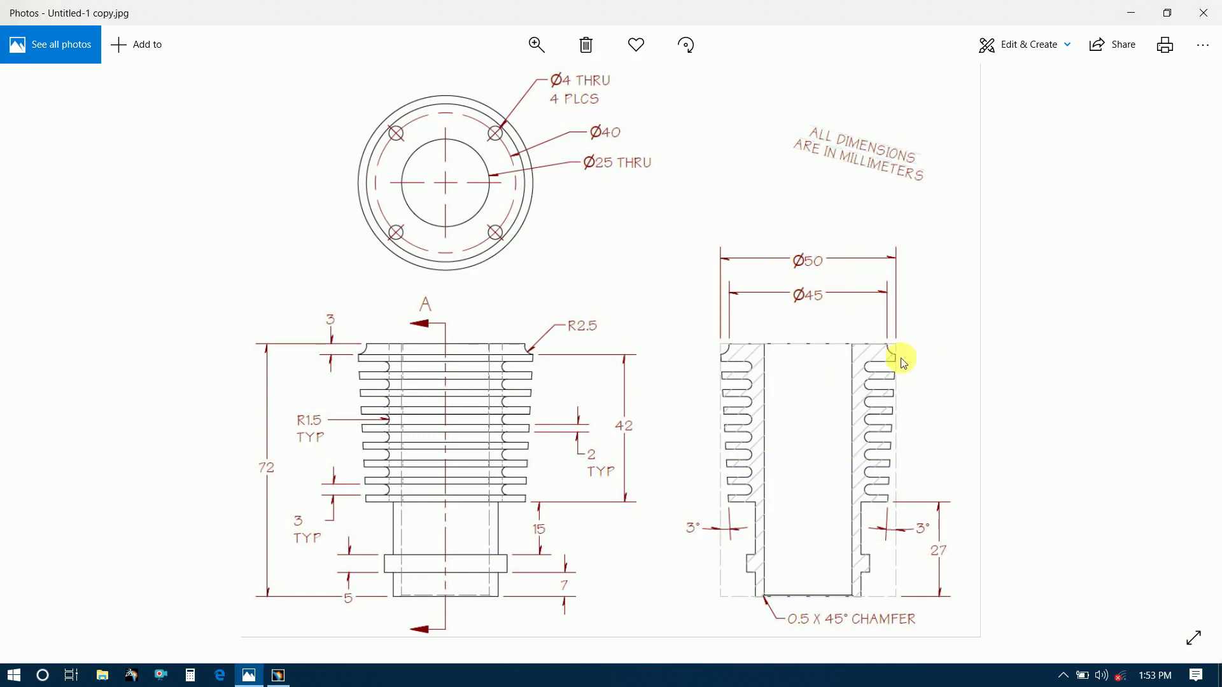
key(alt+Tab)
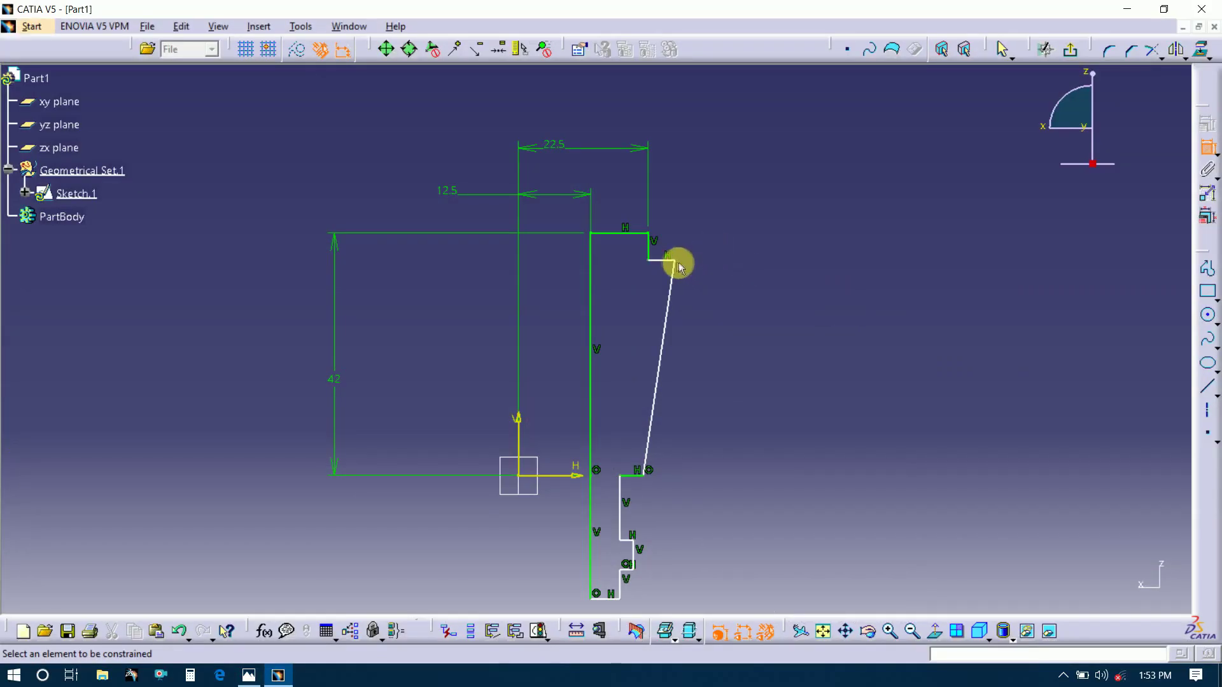
click(679, 263)
click(519, 436)
click(584, 108)
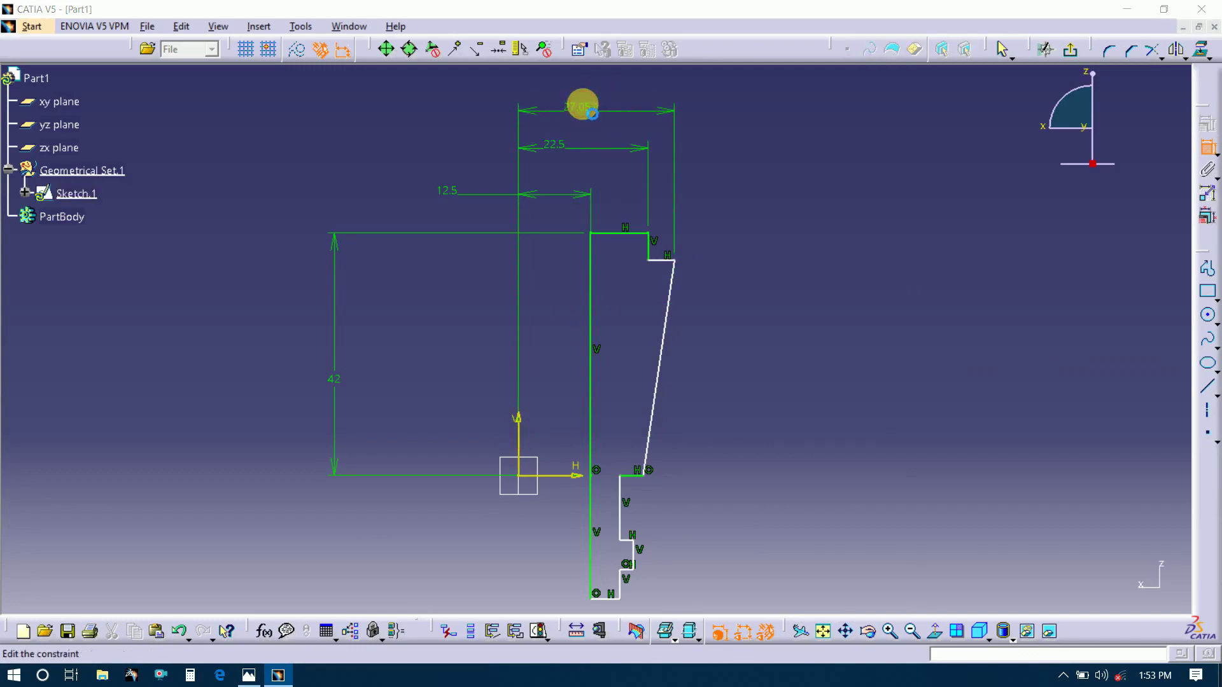
double_click(585, 108)
key(alt+Tab)
key(alt+Tab)
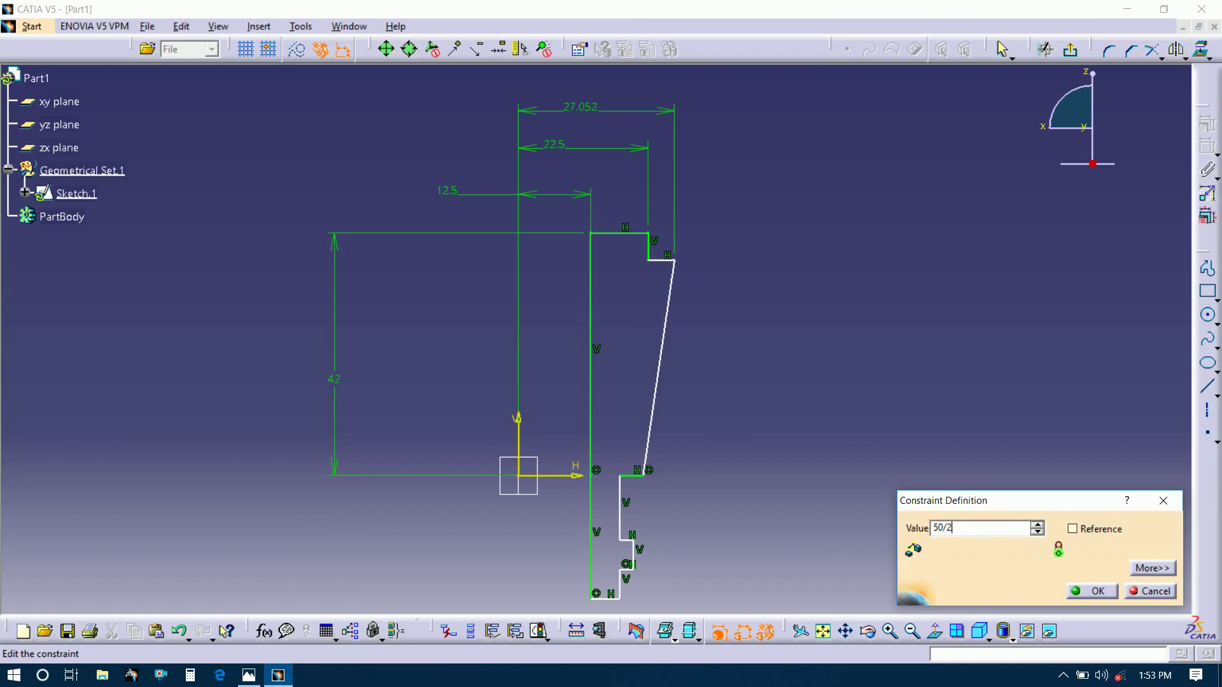
text(50/2)
key(Return)
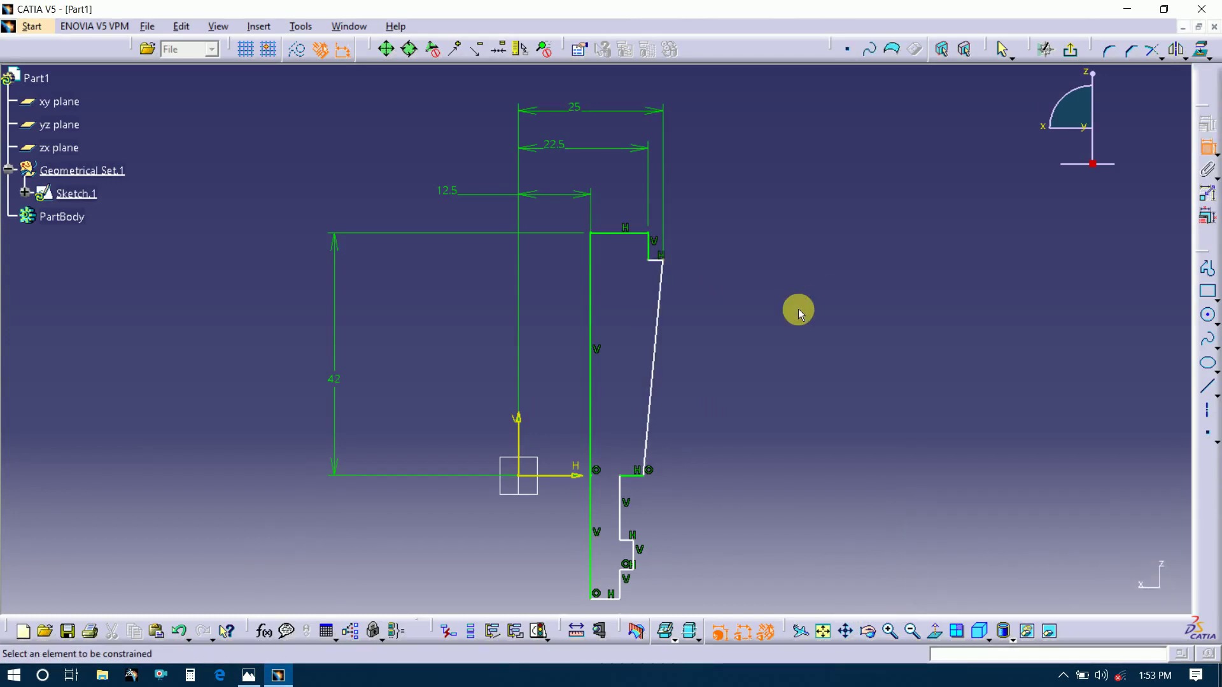
Check the taper in the reference drawing and constrain the slanted outer line at 90-3 degrees to the step's horizontal line.
key(alt+Tab)
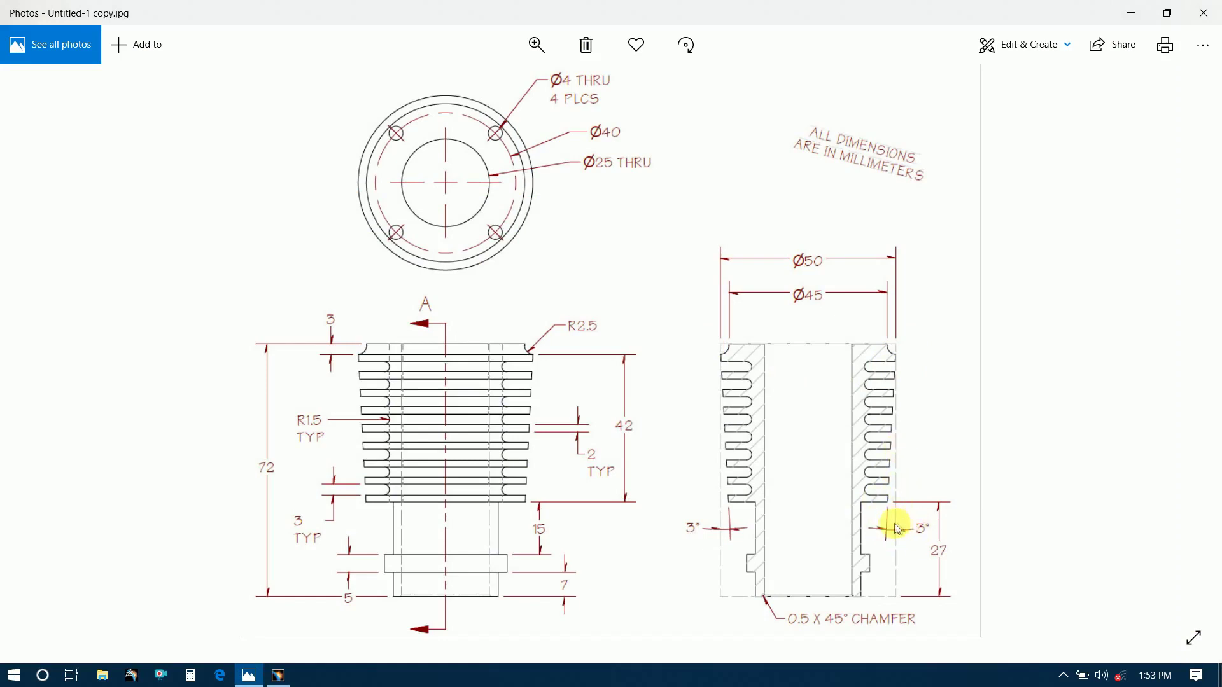
key(alt+Tab)
click(660, 269)
click(648, 295)
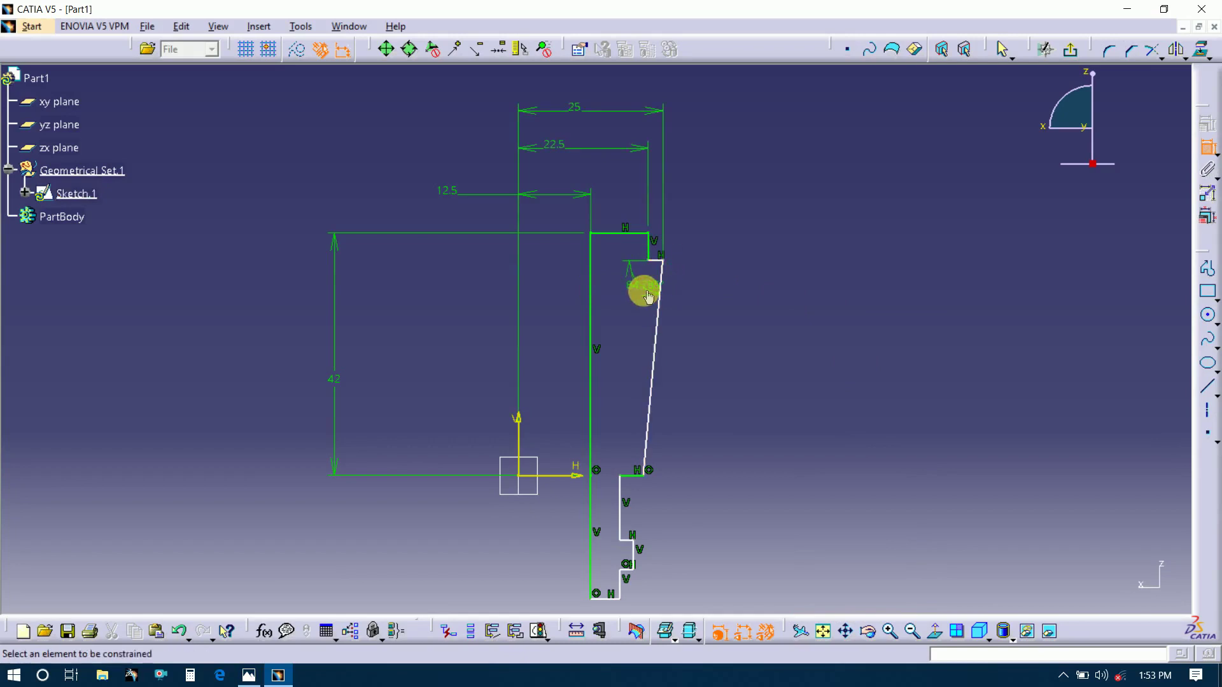
double_click(644, 285)
text(90-3)
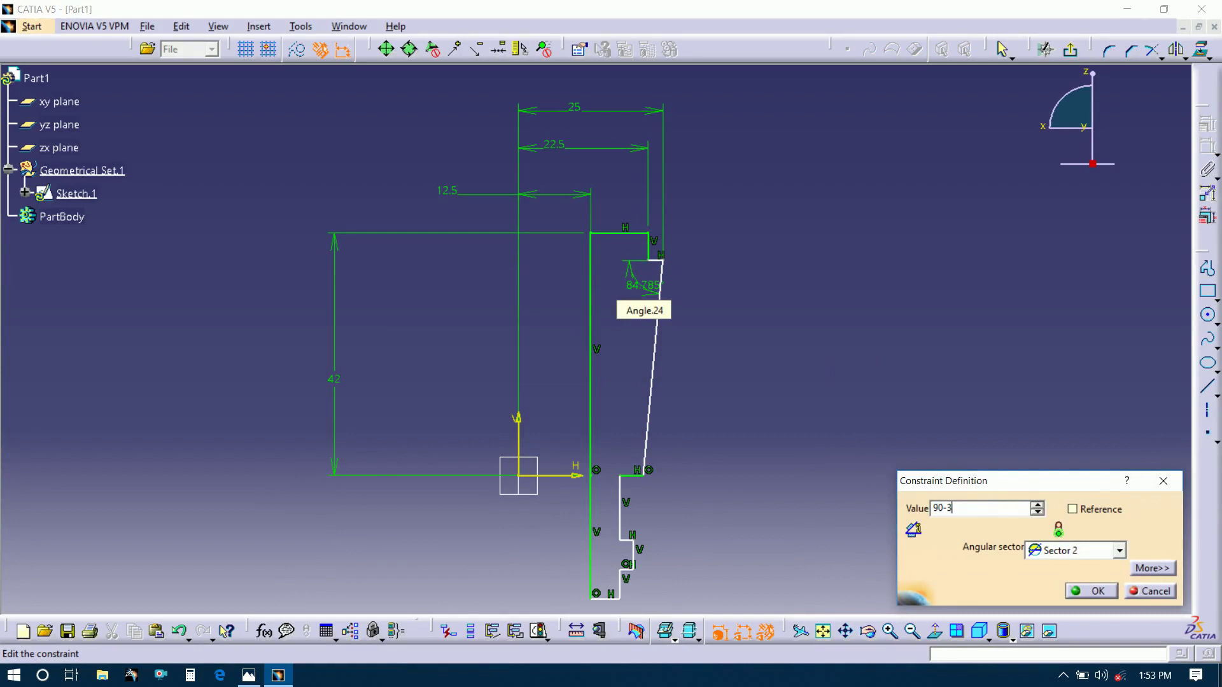
key(Return)
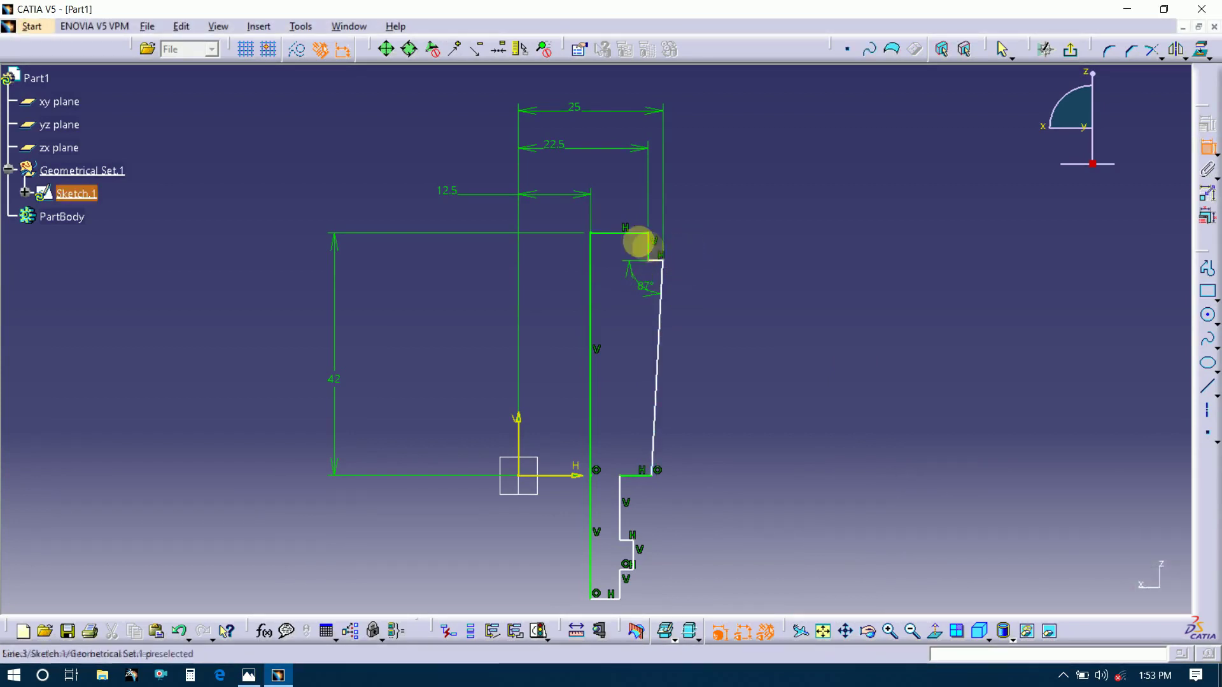
Constrain the height of the top step between its two horizontal lines to 3 mm, as in the reference drawing.
click(635, 233)
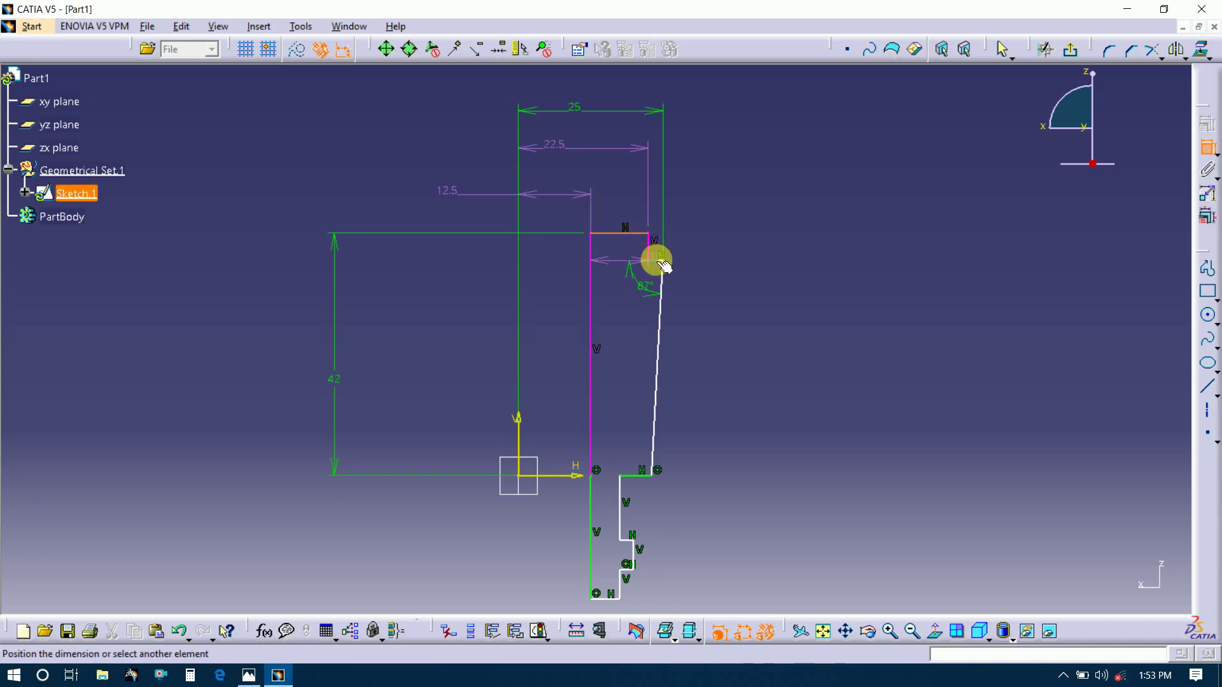
click(656, 260)
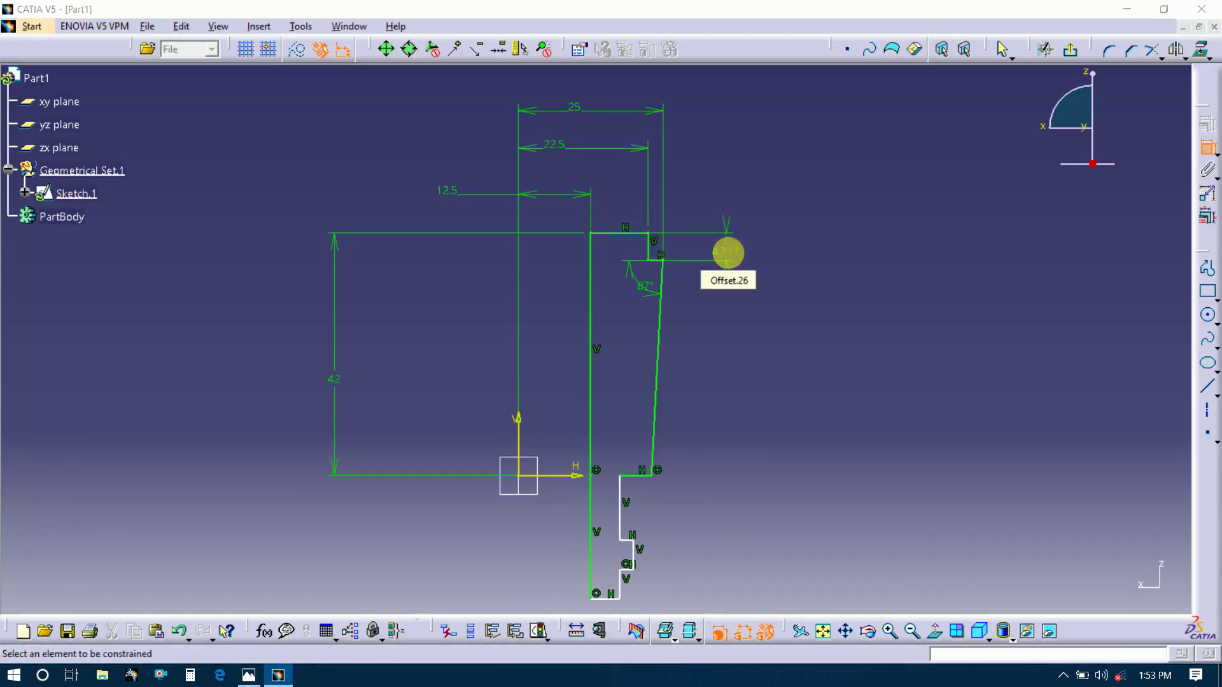
key(alt+Tab)
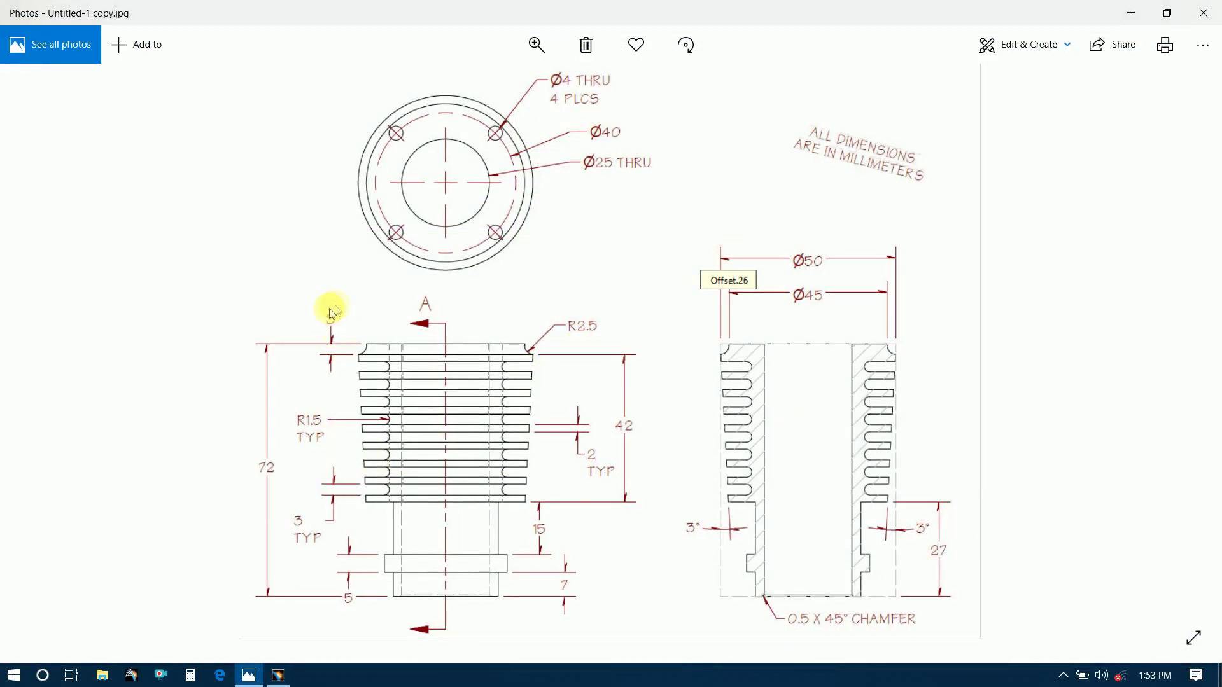
key(alt+Tab)
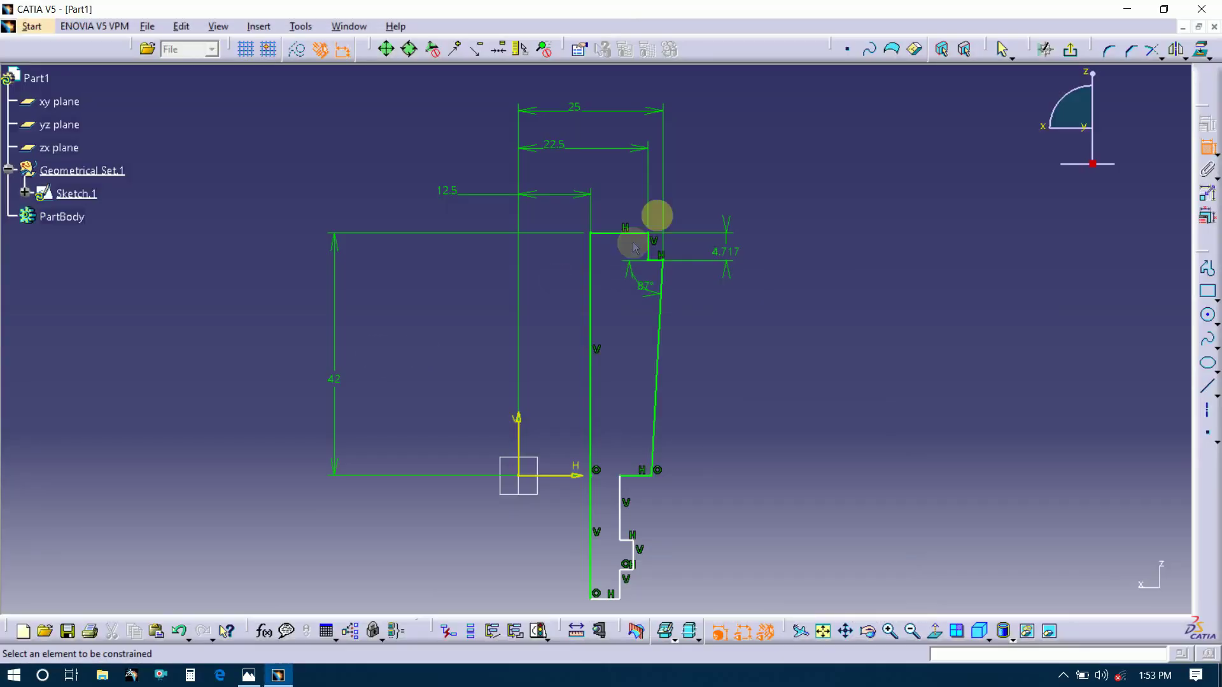
double_click(725, 256)
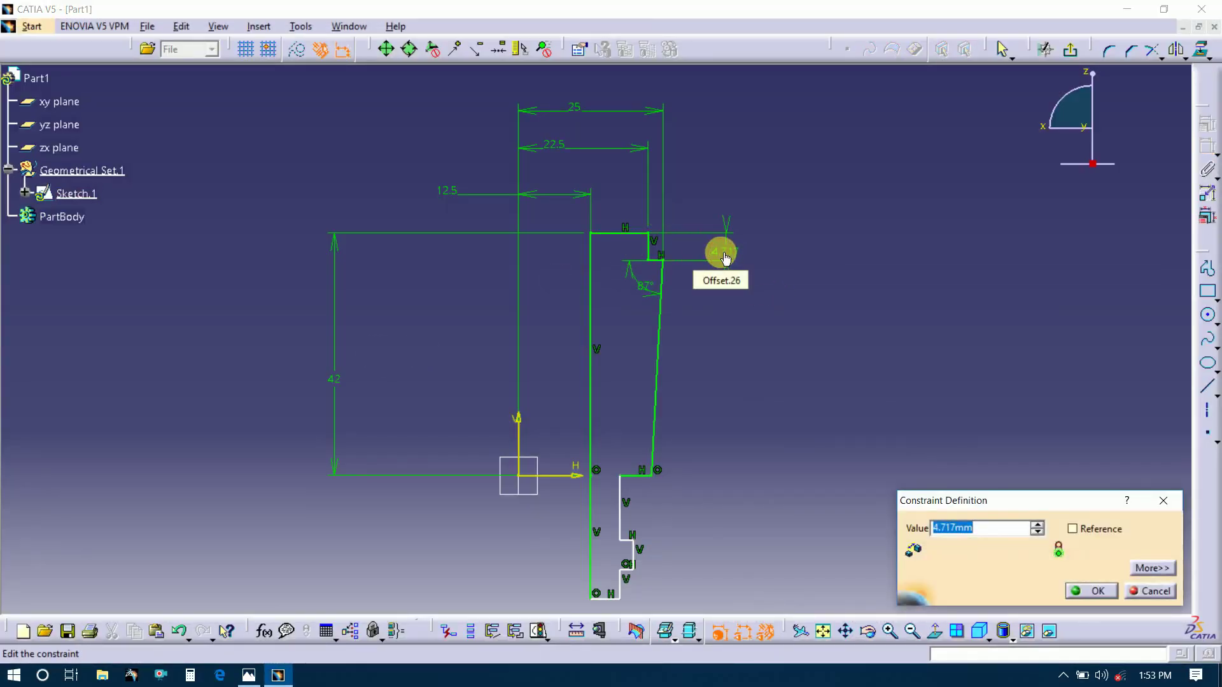
key(Return)
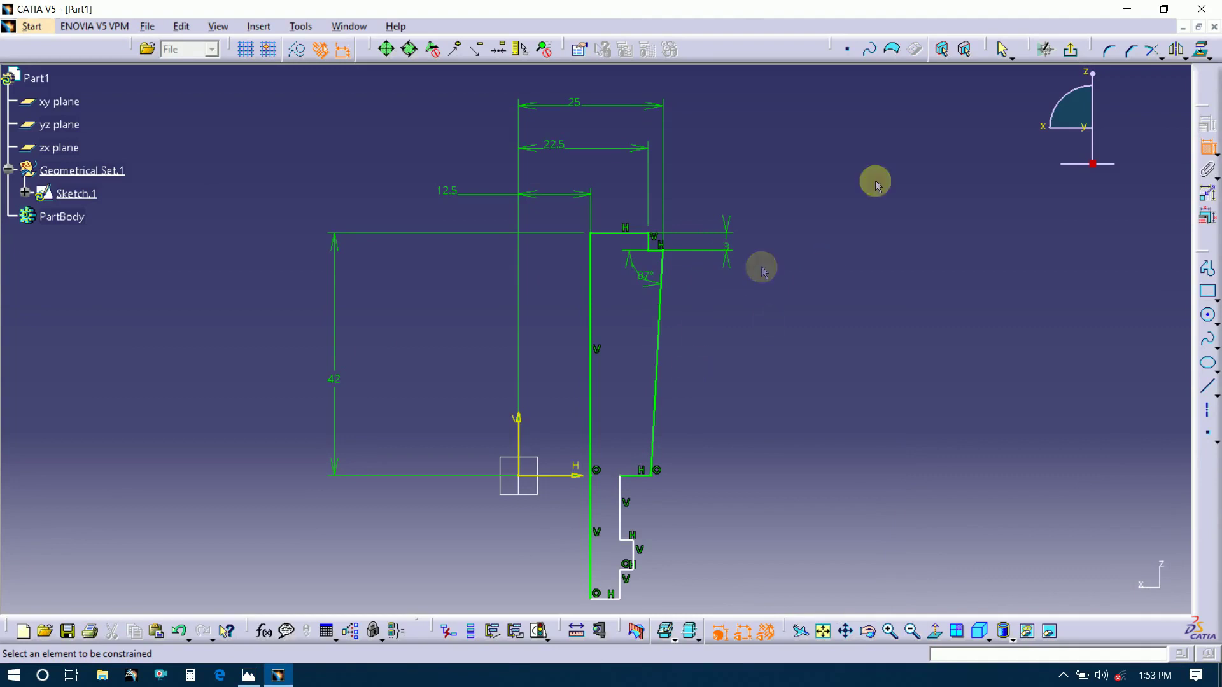
Round the inside corner of the top step with a Corner and set its radius to 2.5 mm from the reference drawing.
click(1111, 49)
click(651, 244)
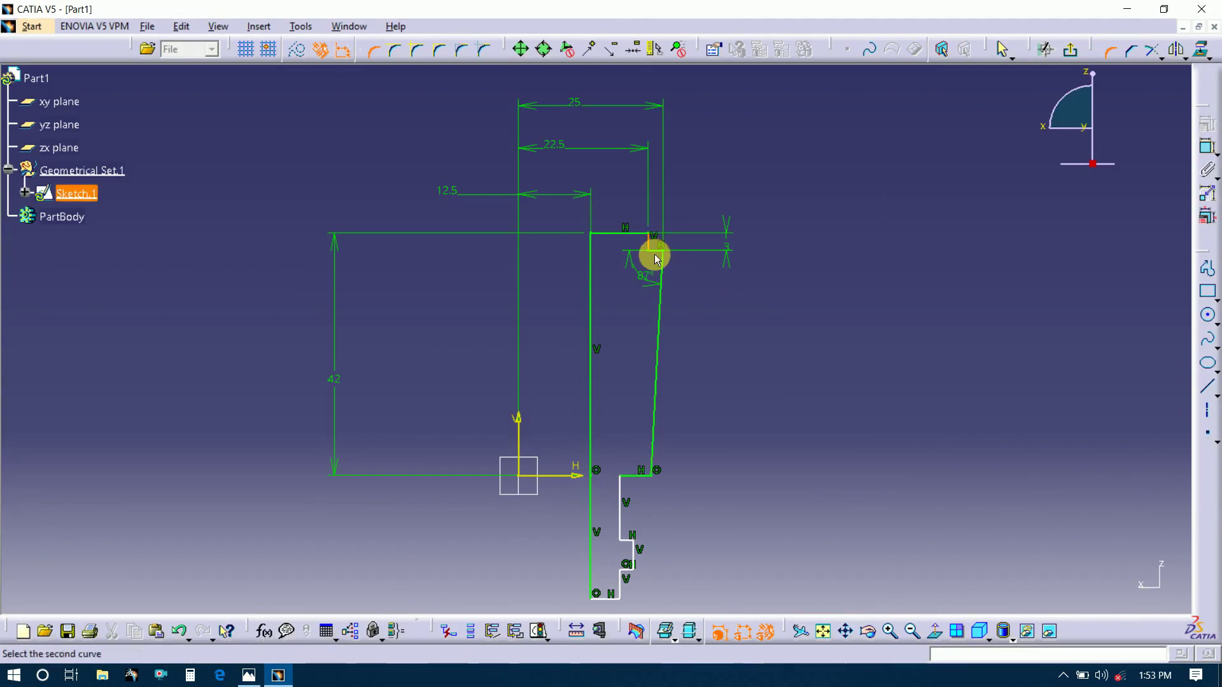
click(657, 255)
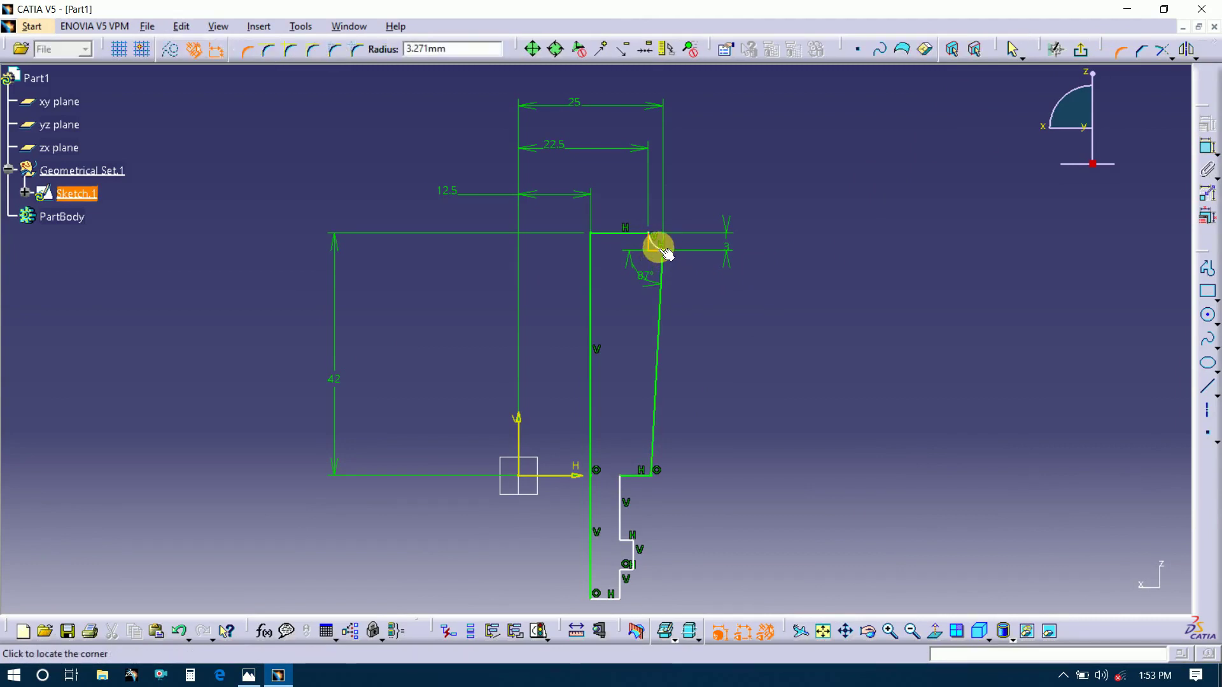
click(659, 252)
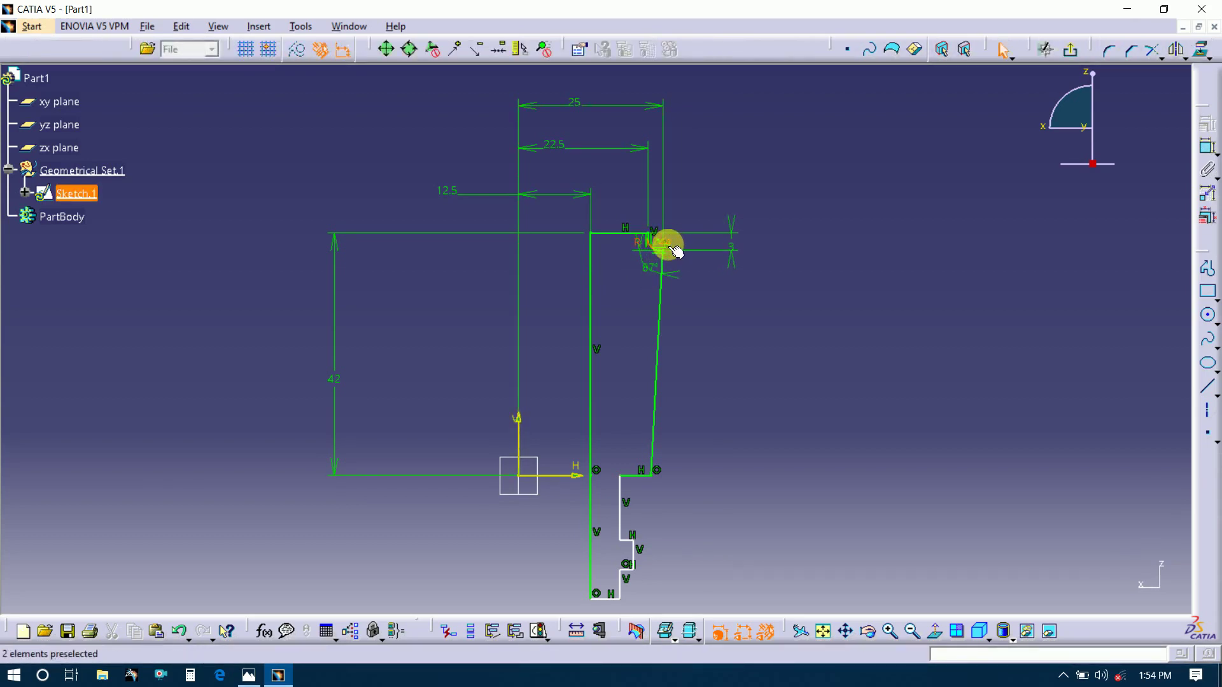
double_click(673, 250)
key(alt+Tab)
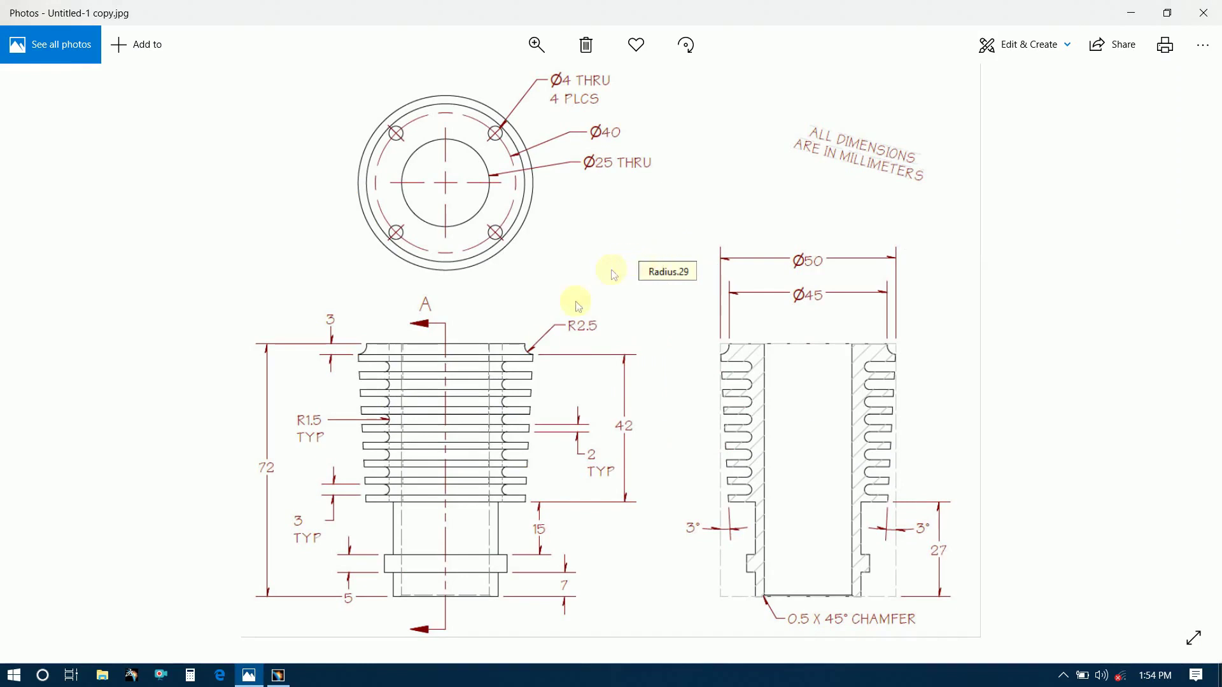
key(alt+Tab)
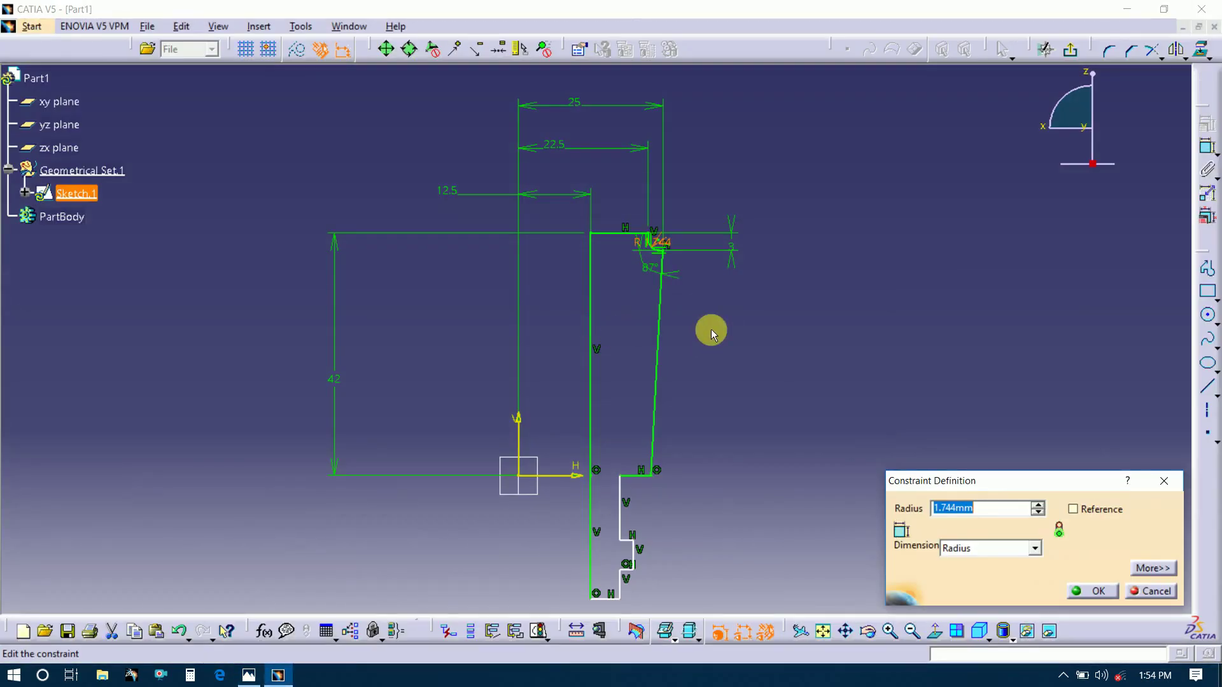
text(2.5)
key(Return)
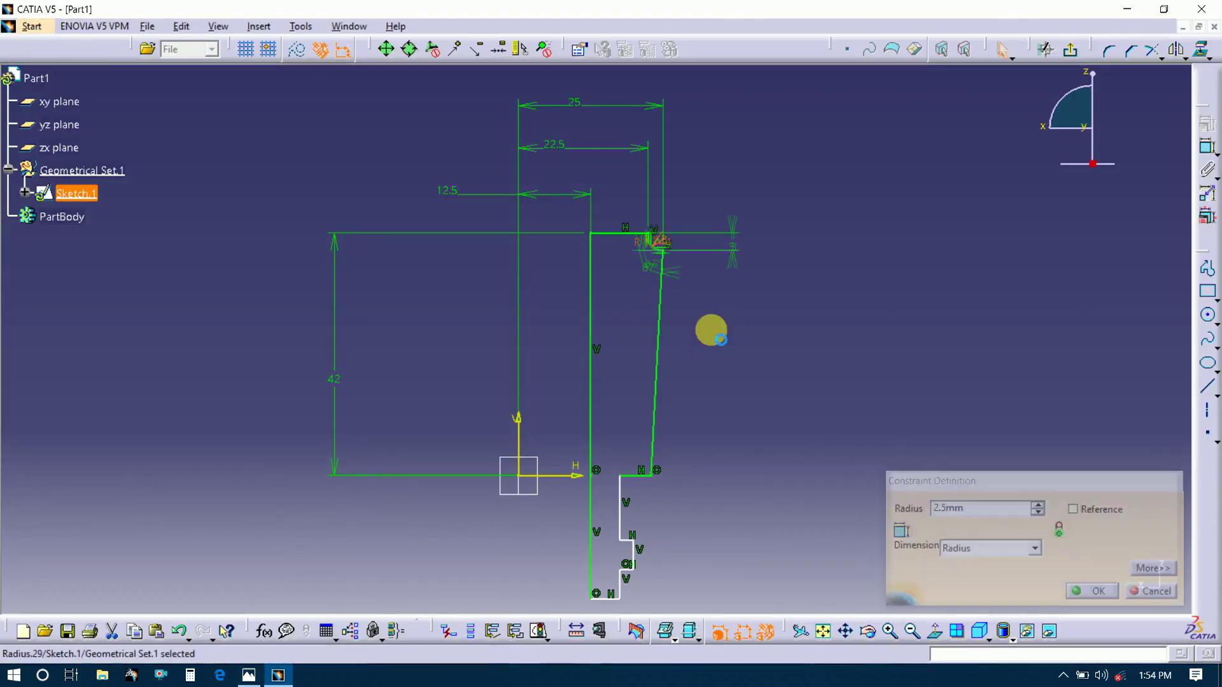
click(770, 309)
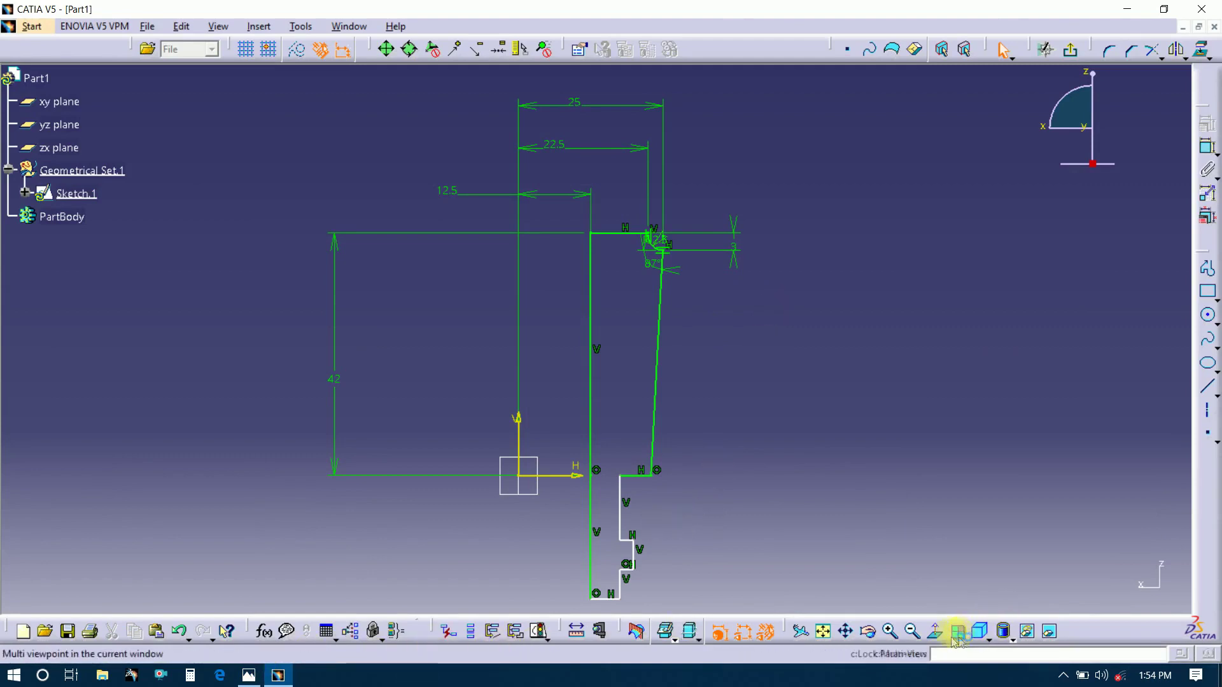
Constrain the vertical line just below the slanted section to a length of 15 mm, as in the reference drawing.
click(850, 636)
drag(732, 486, 744, 358)
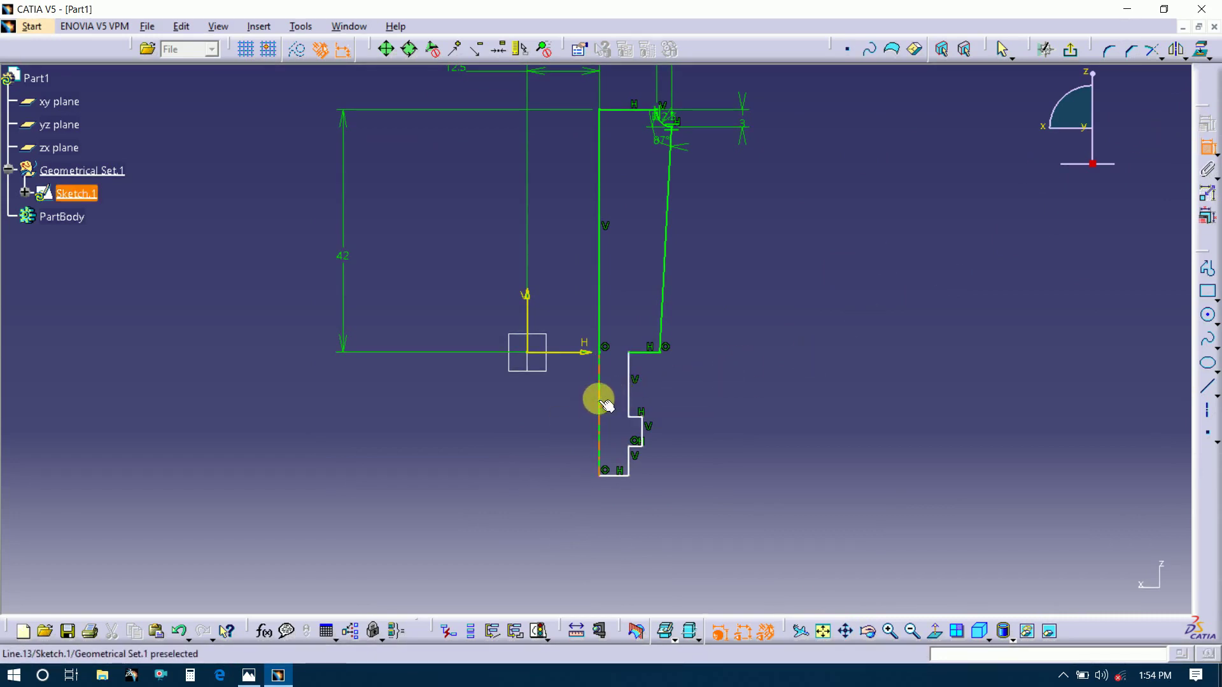
click(633, 388)
key(alt+Tab)
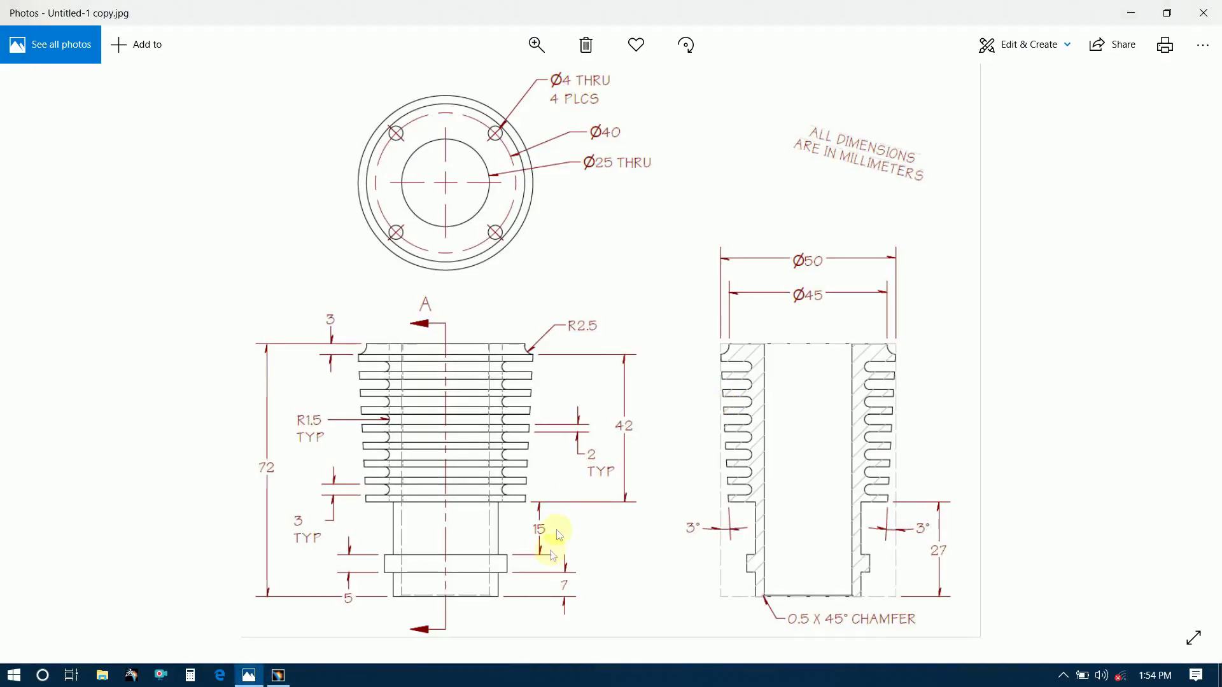
key(alt+Tab)
click(689, 394)
double_click(689, 394)
text(15)
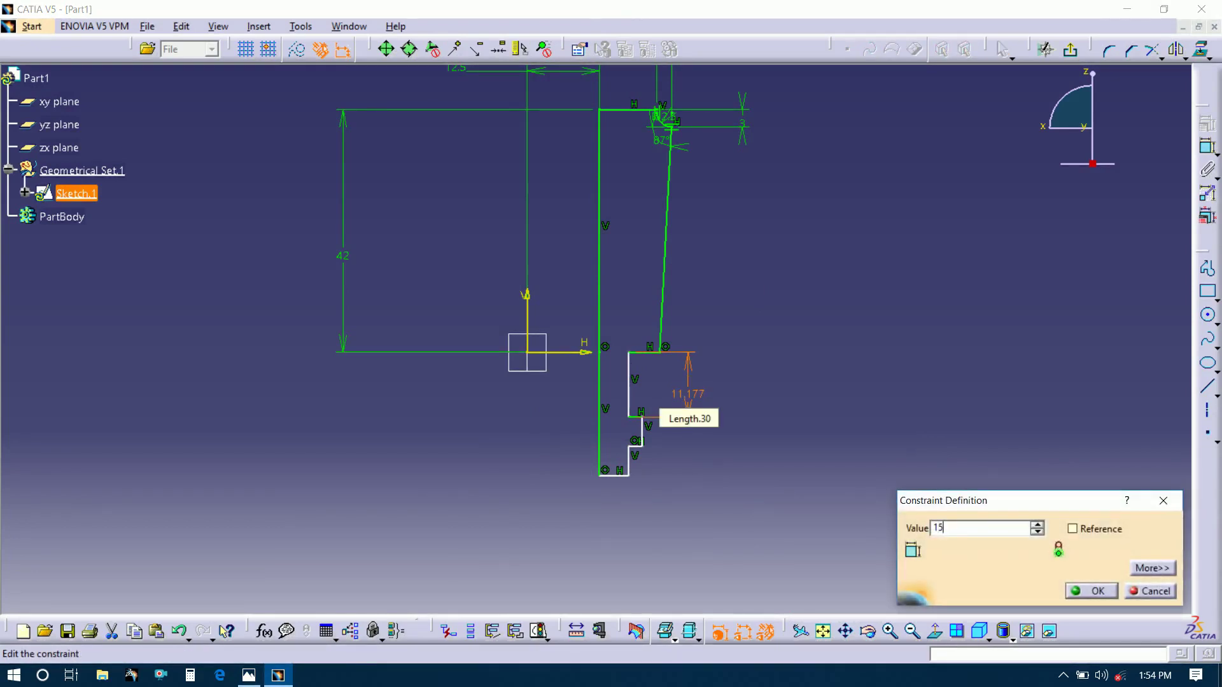
key(Return)
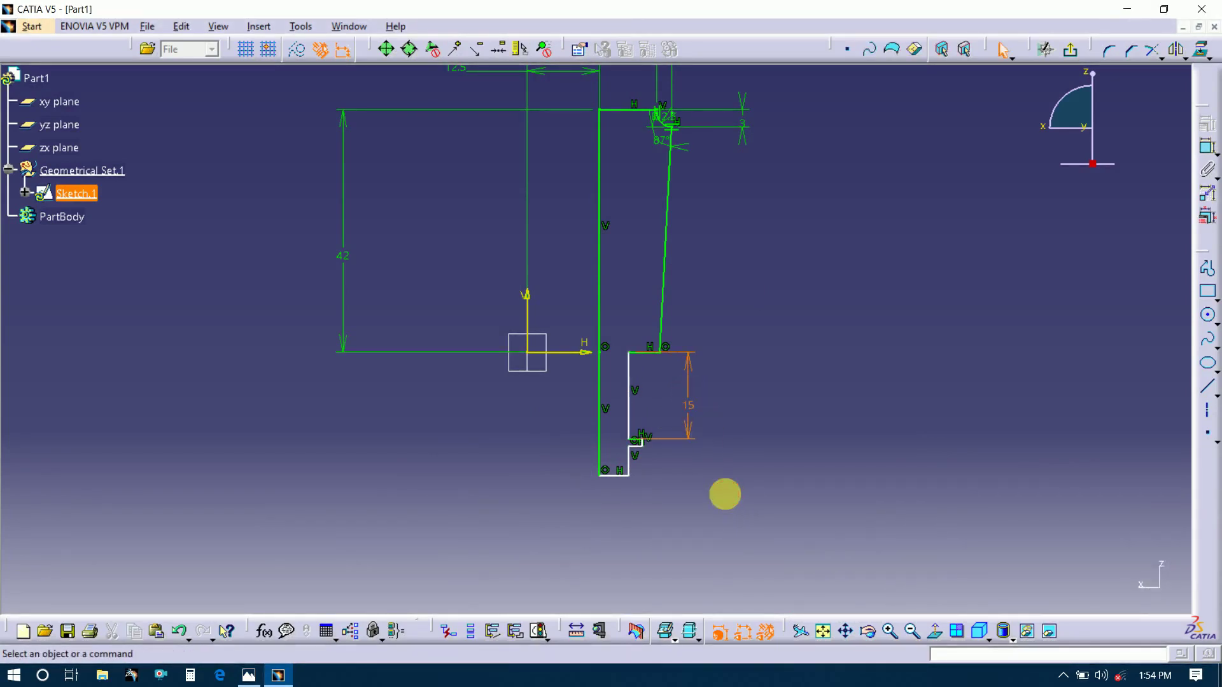
Dimension the lowest outer vertical line and try to set its length to 7 mm from the reference drawing.
click(628, 463)
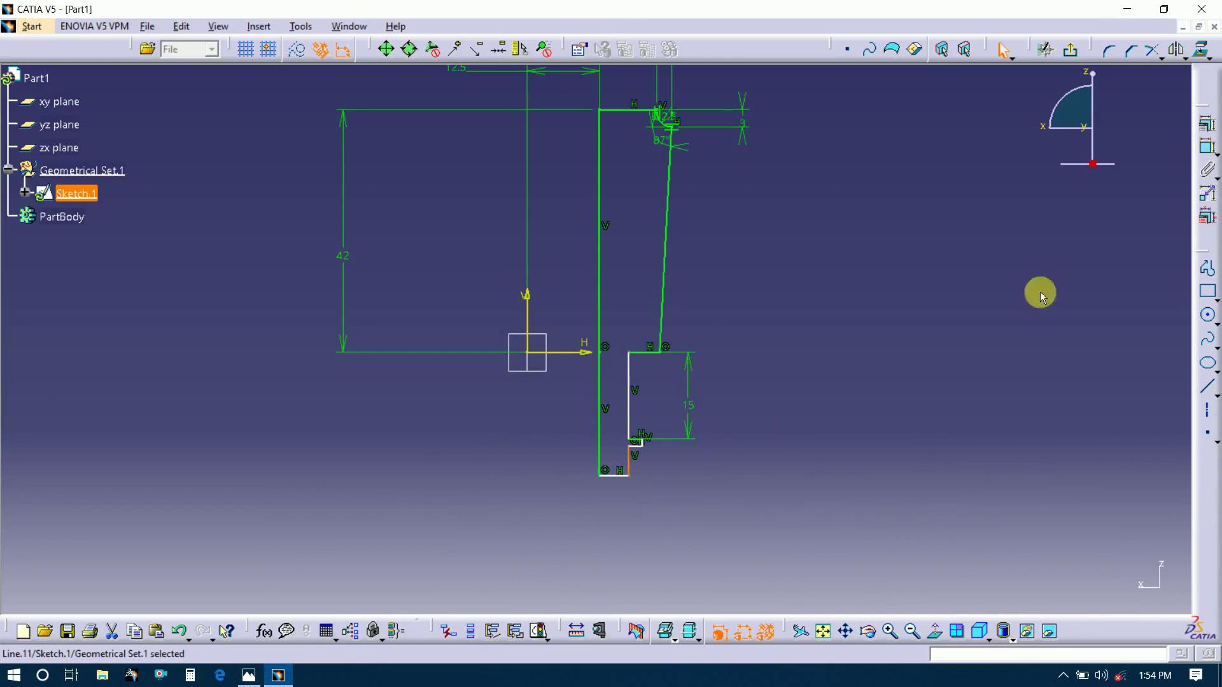
click(1208, 146)
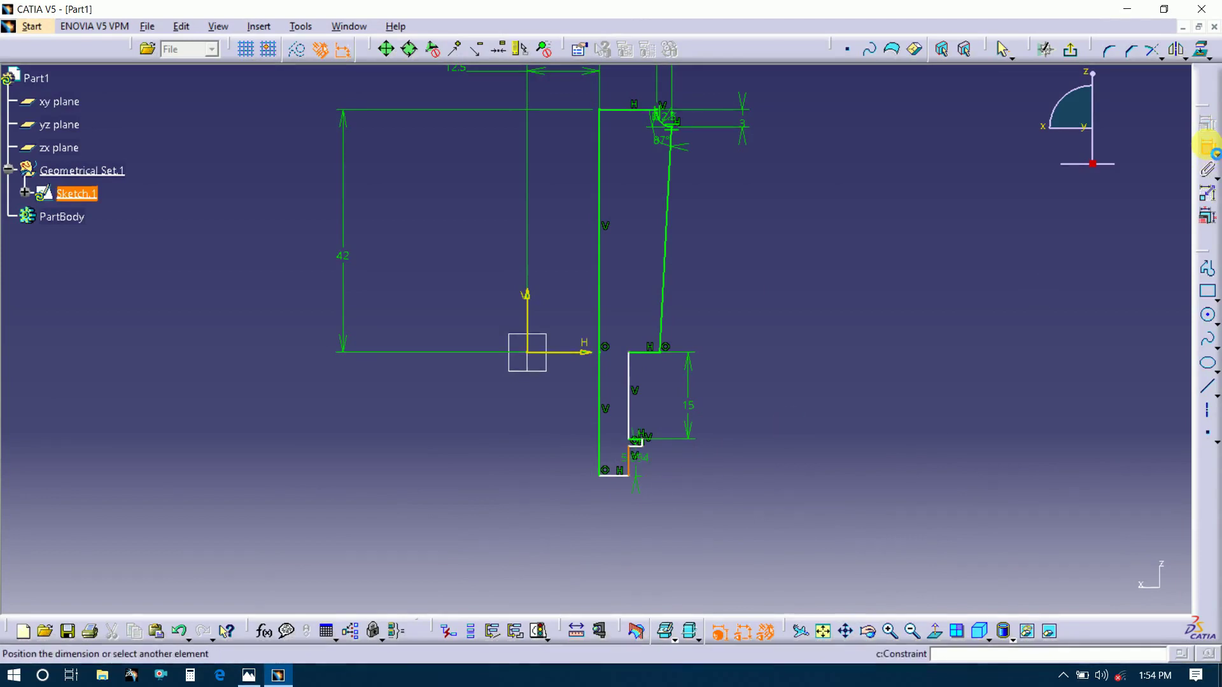
click(704, 498)
double_click(704, 498)
key(alt+Tab)
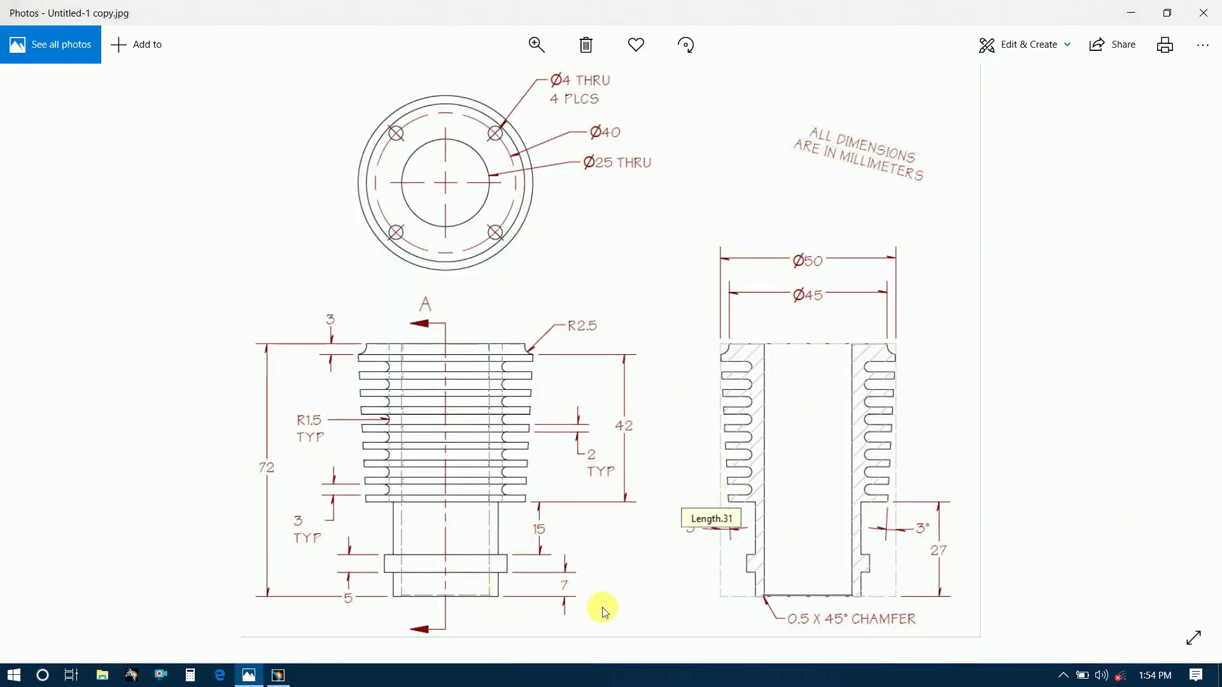
key(alt+Tab)
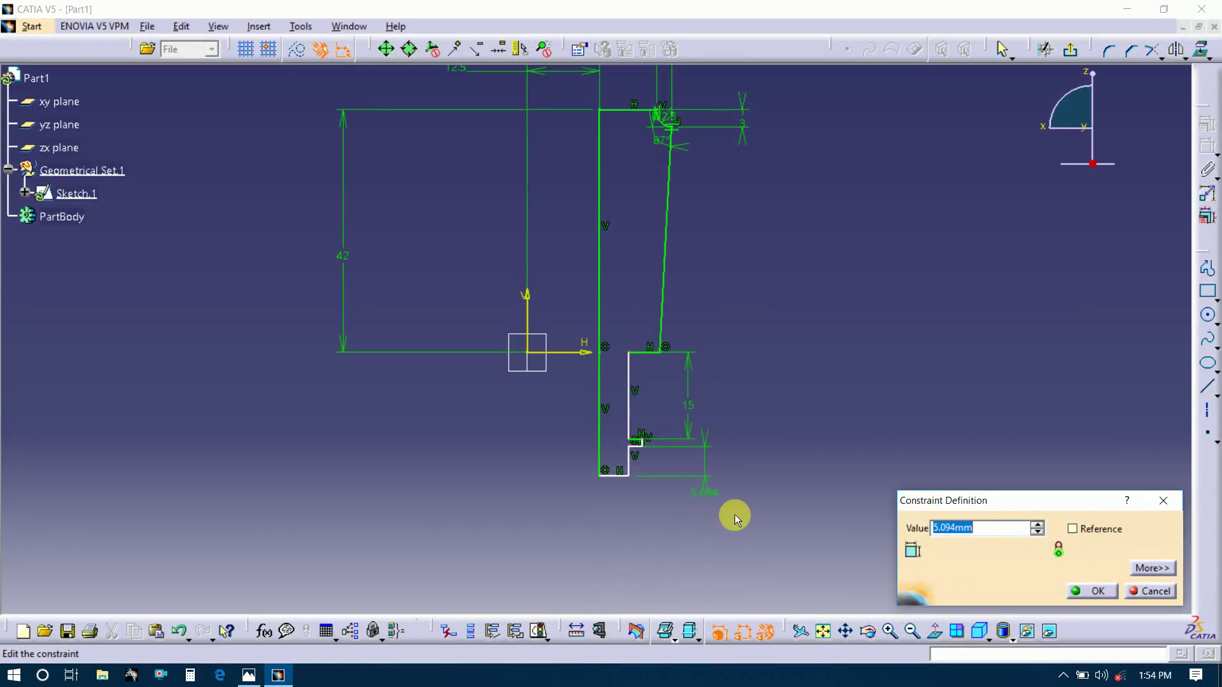
text(7)
key(Return)
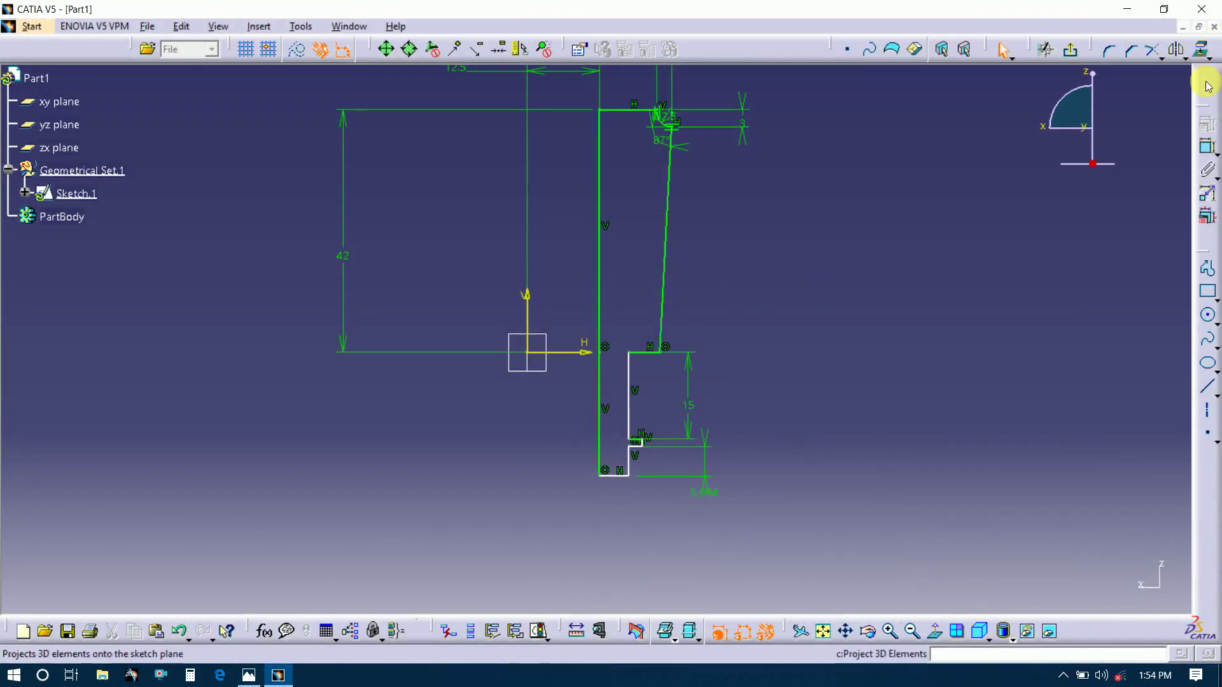
Constrain the length of the lower inner vertical line to 27 mm.
click(1210, 145)
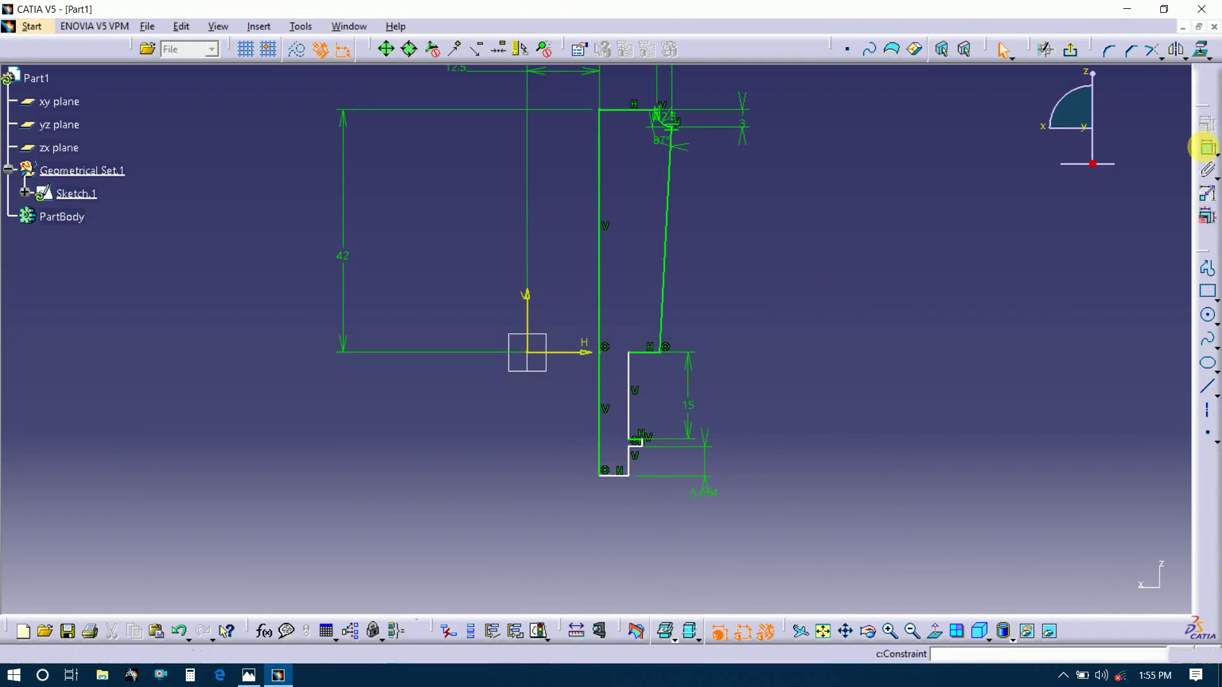
click(605, 424)
click(506, 444)
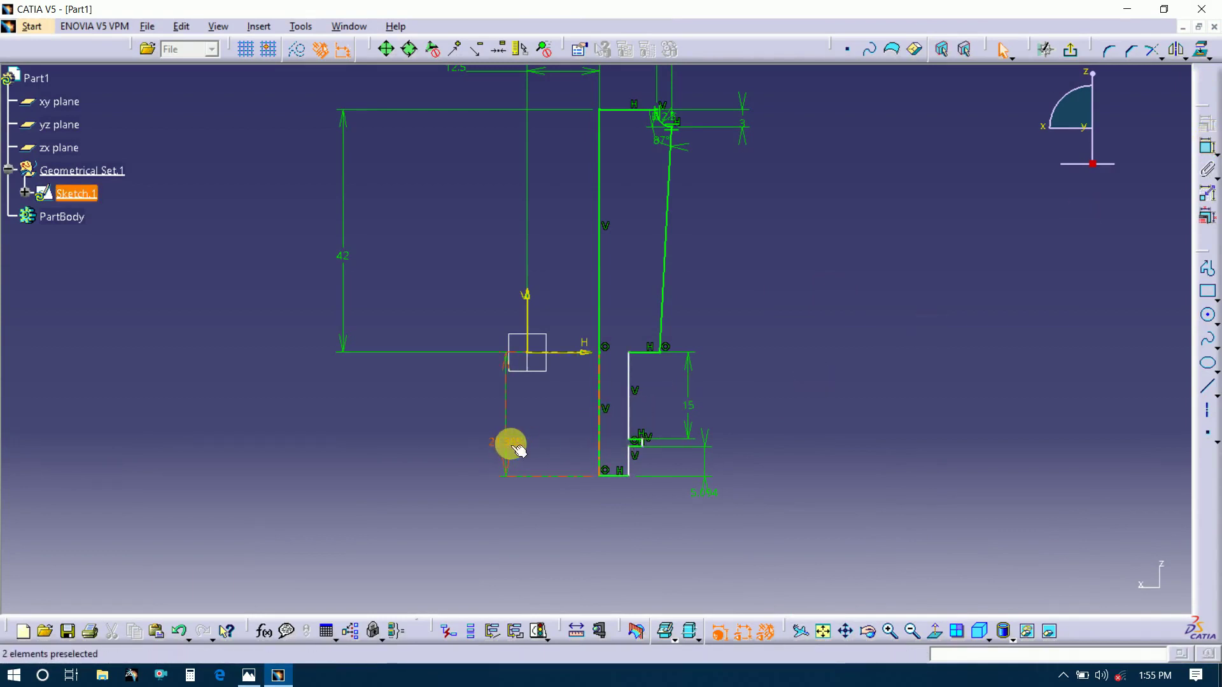
double_click(511, 444)
text(27)
key(Return)
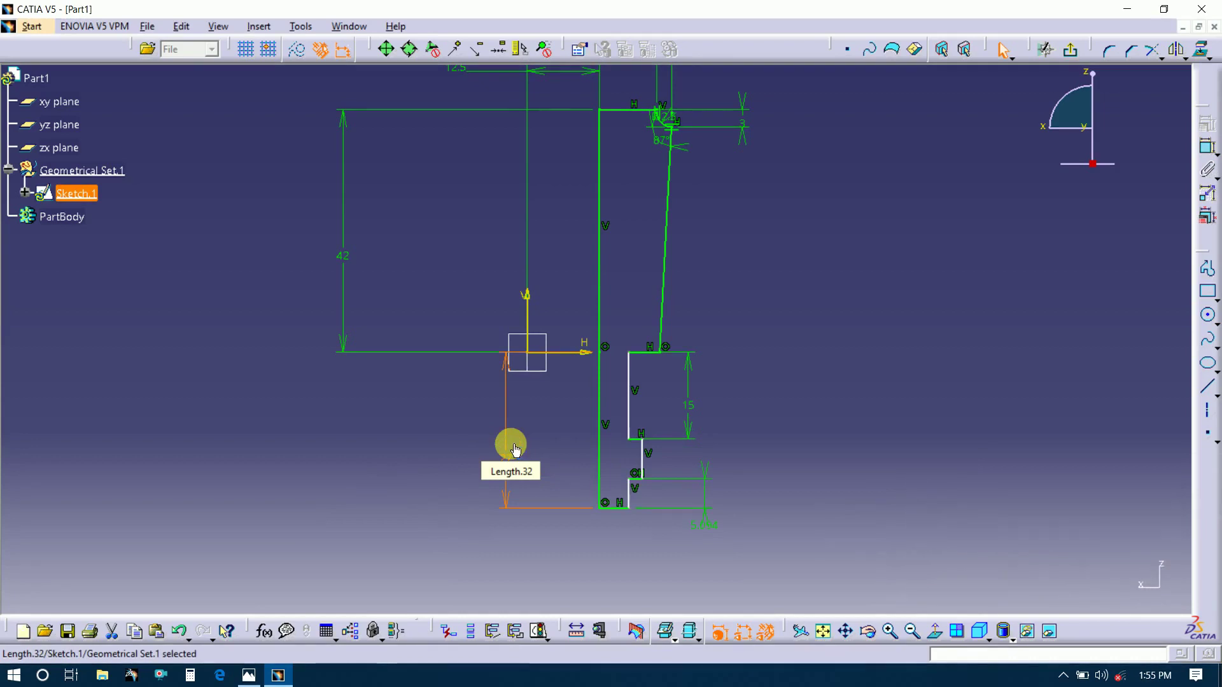
click(968, 464)
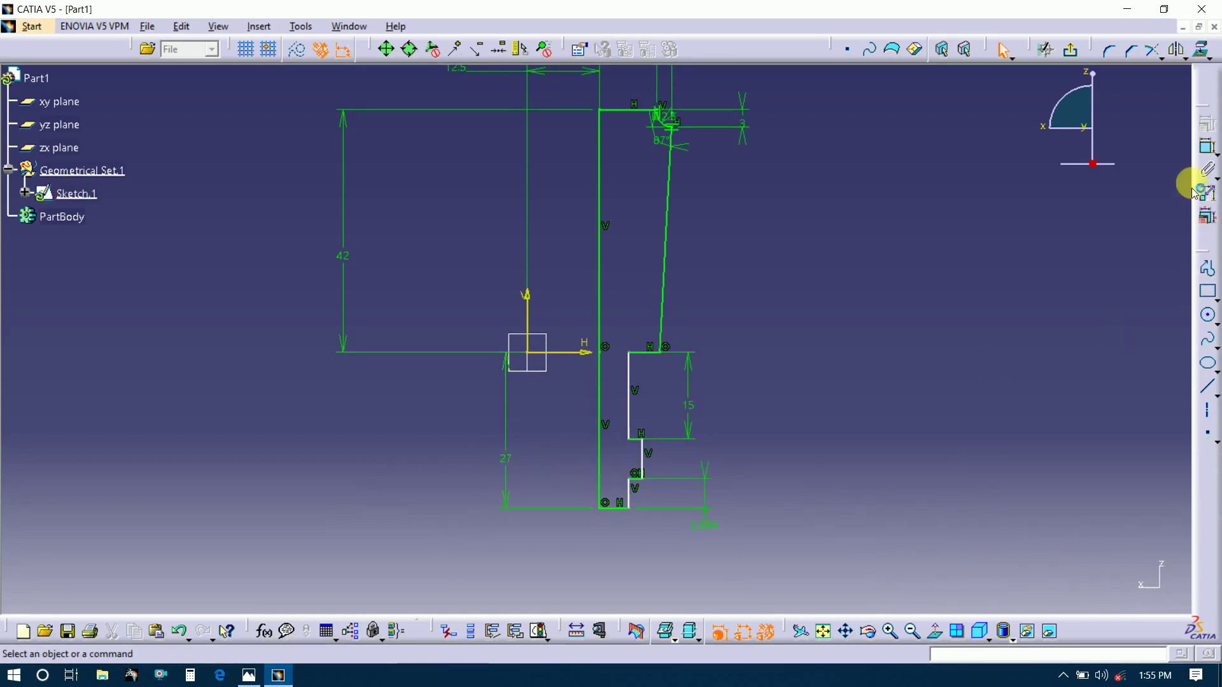
click(1208, 147)
click(643, 462)
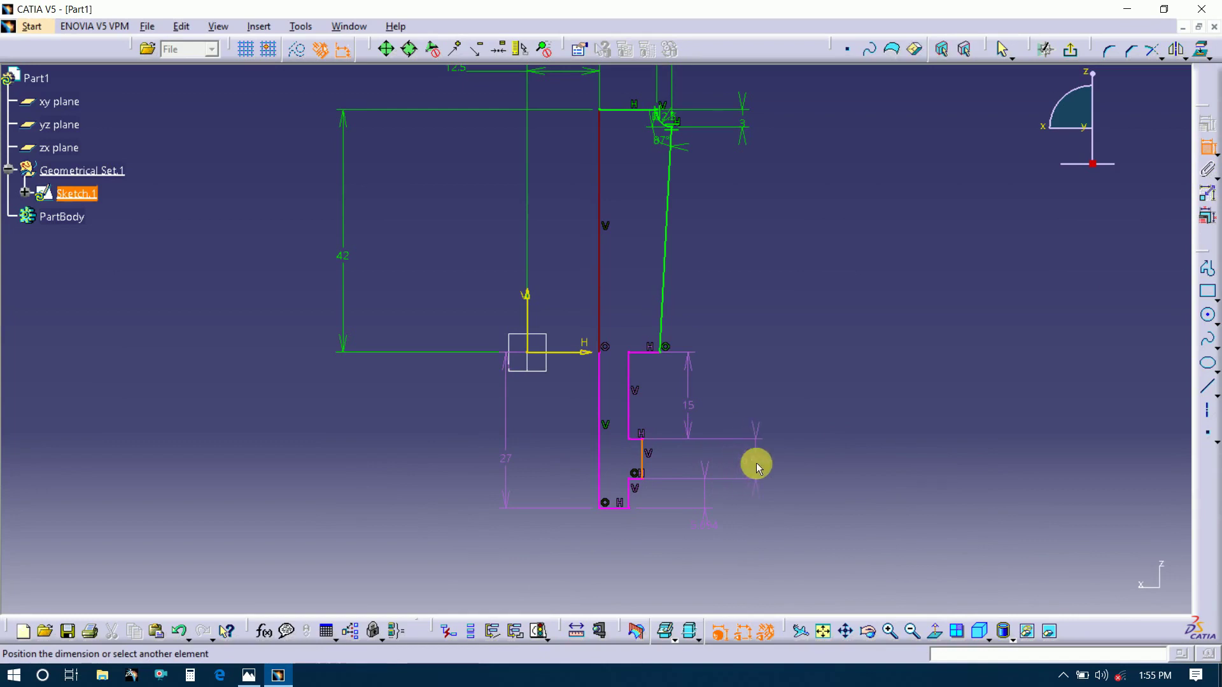
click(756, 463)
Set the length of the lowest outer vertical line to 7 mm.
double_click(710, 523)
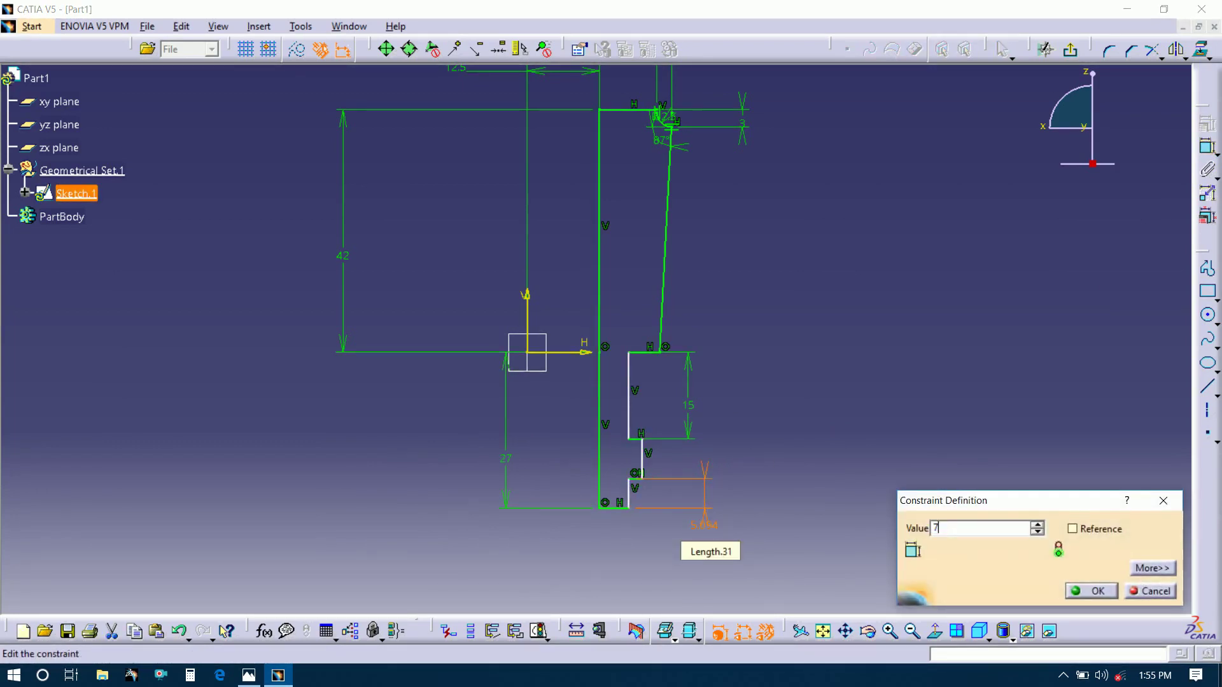
text(7)
key(Return)
click(873, 503)
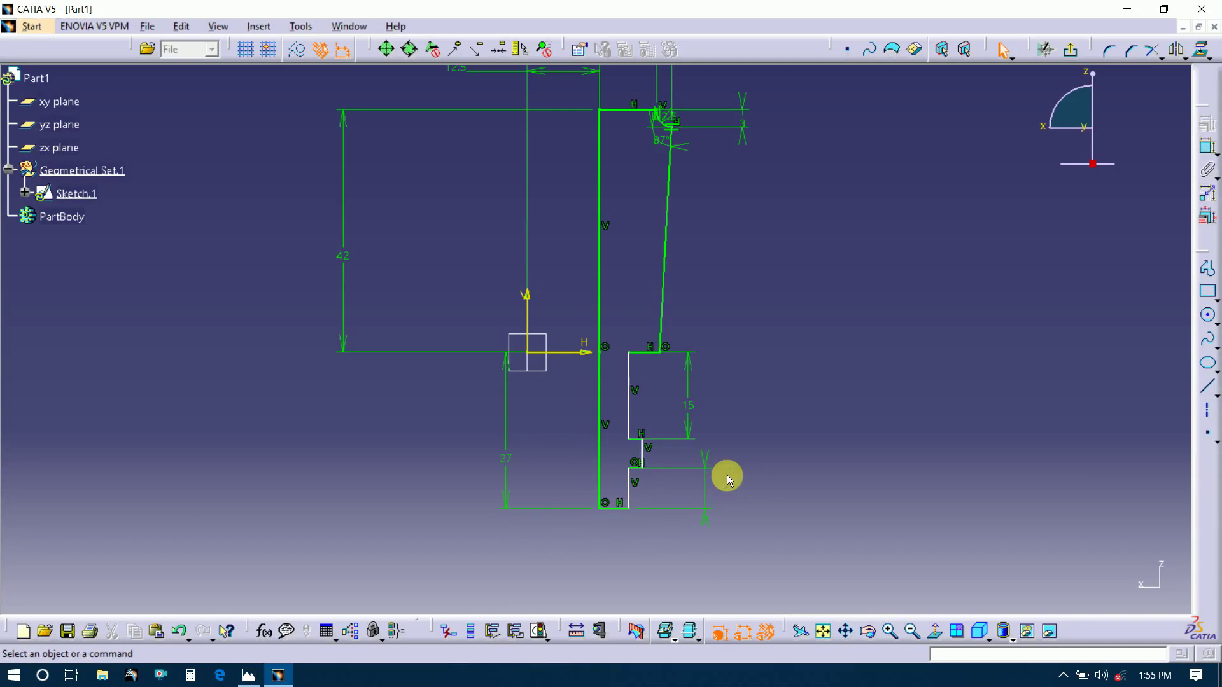
Constrain the distance between the lowest outer vertical line and the inner vertical line to 3.5 mm.
click(1206, 147)
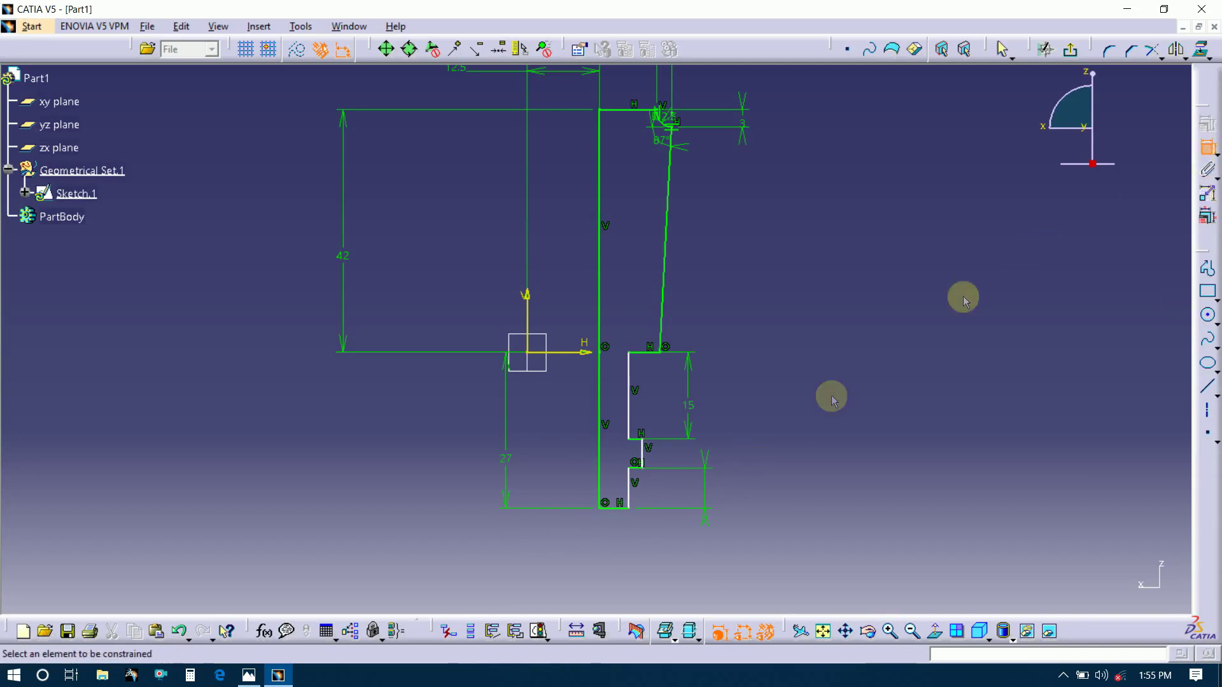
click(628, 503)
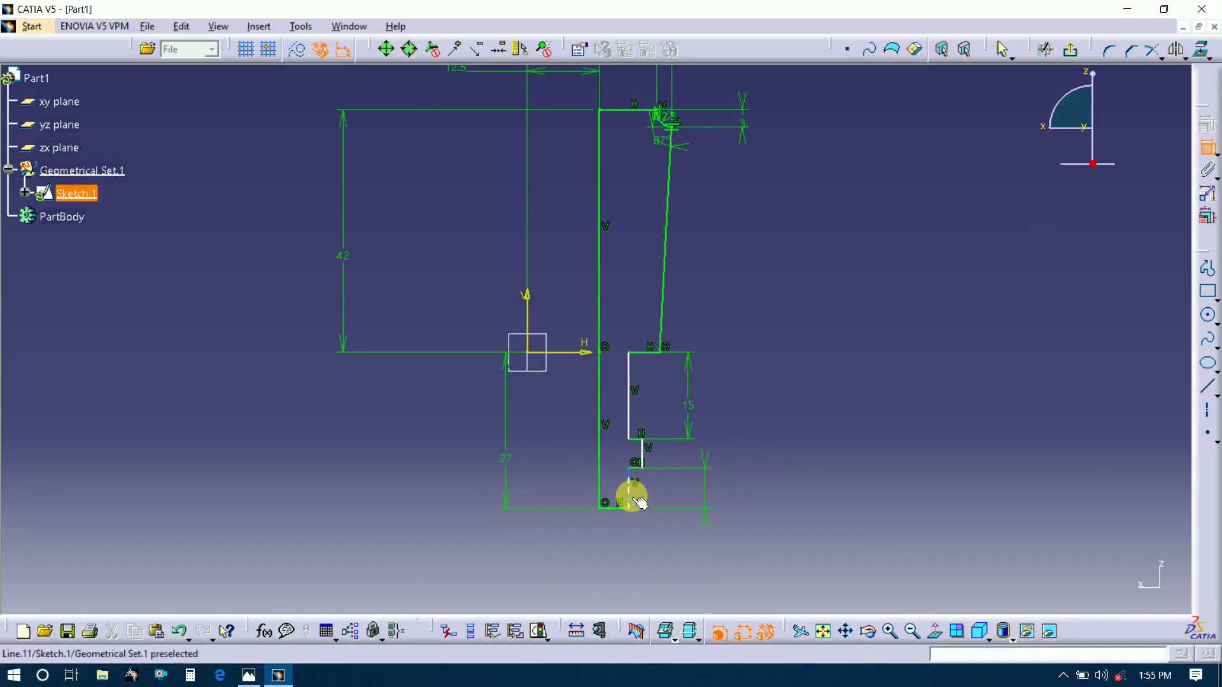
click(601, 488)
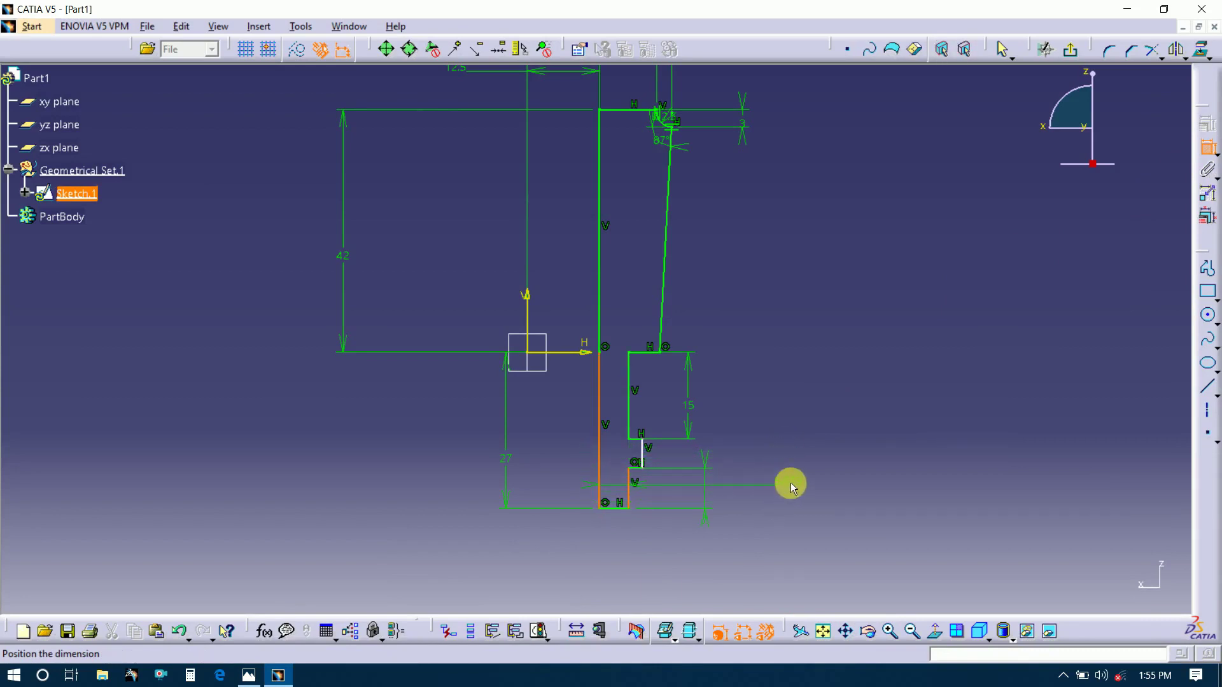
click(791, 483)
double_click(793, 484)
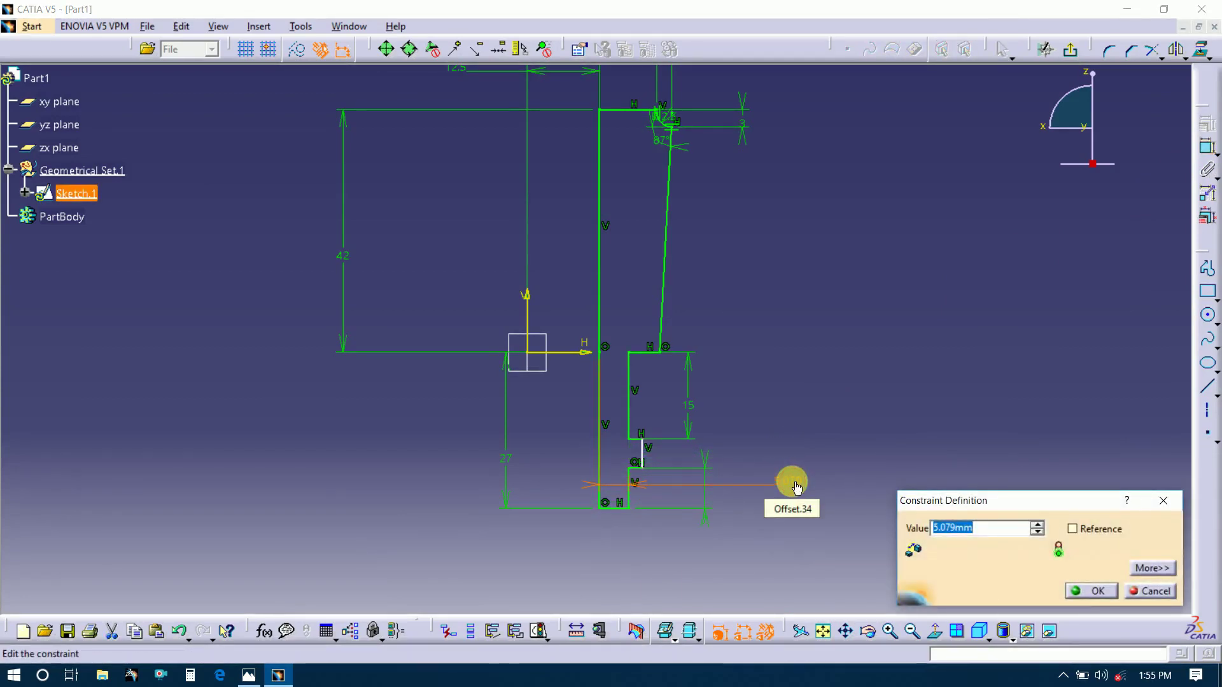
key(Return)
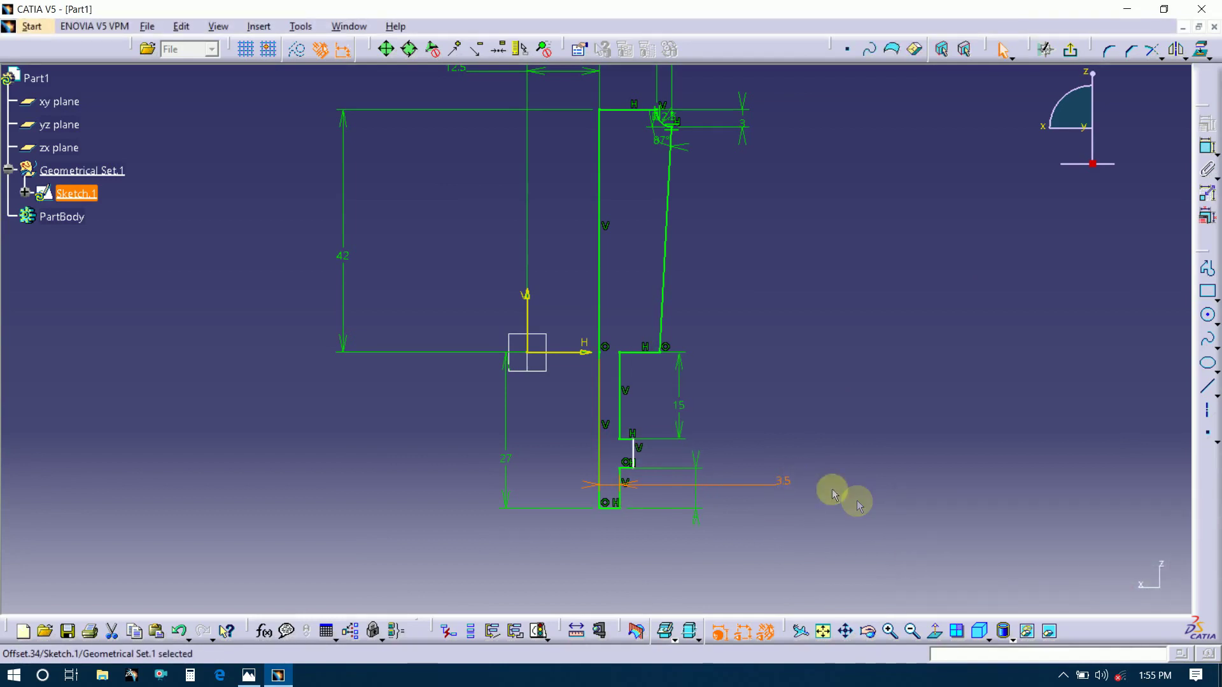
Constrain the outer vertical line of the lower collar to 18 mm from the V axis.
click(635, 460)
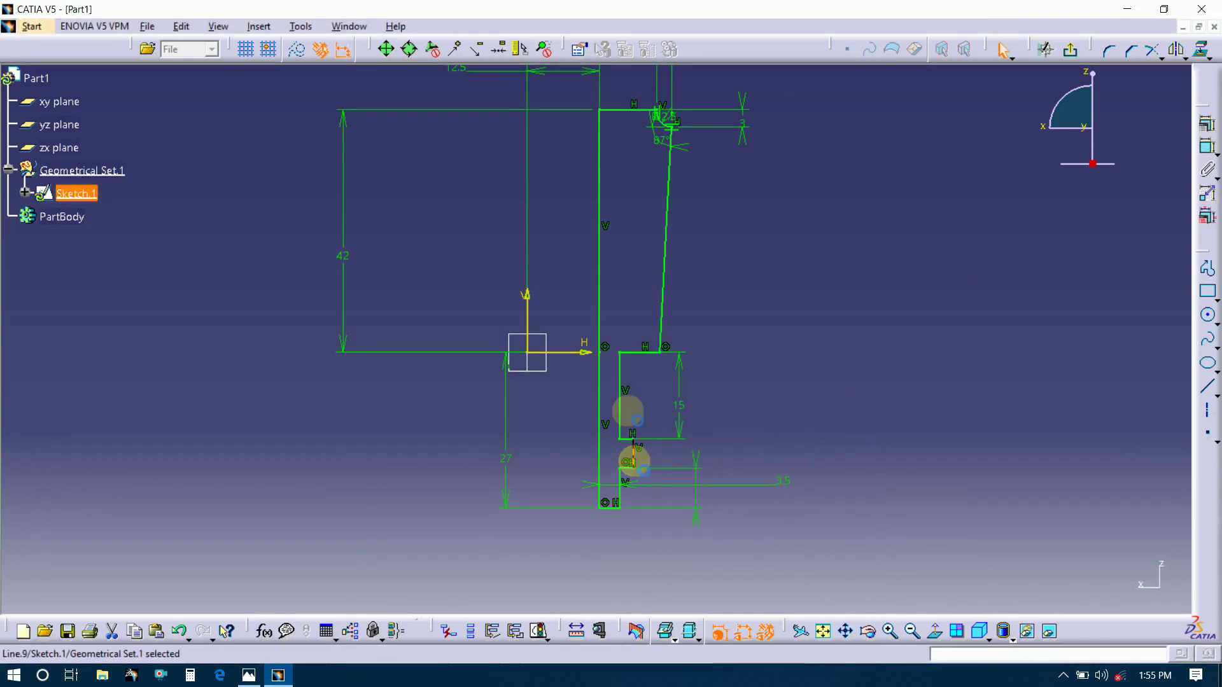
ctrl+click(534, 328)
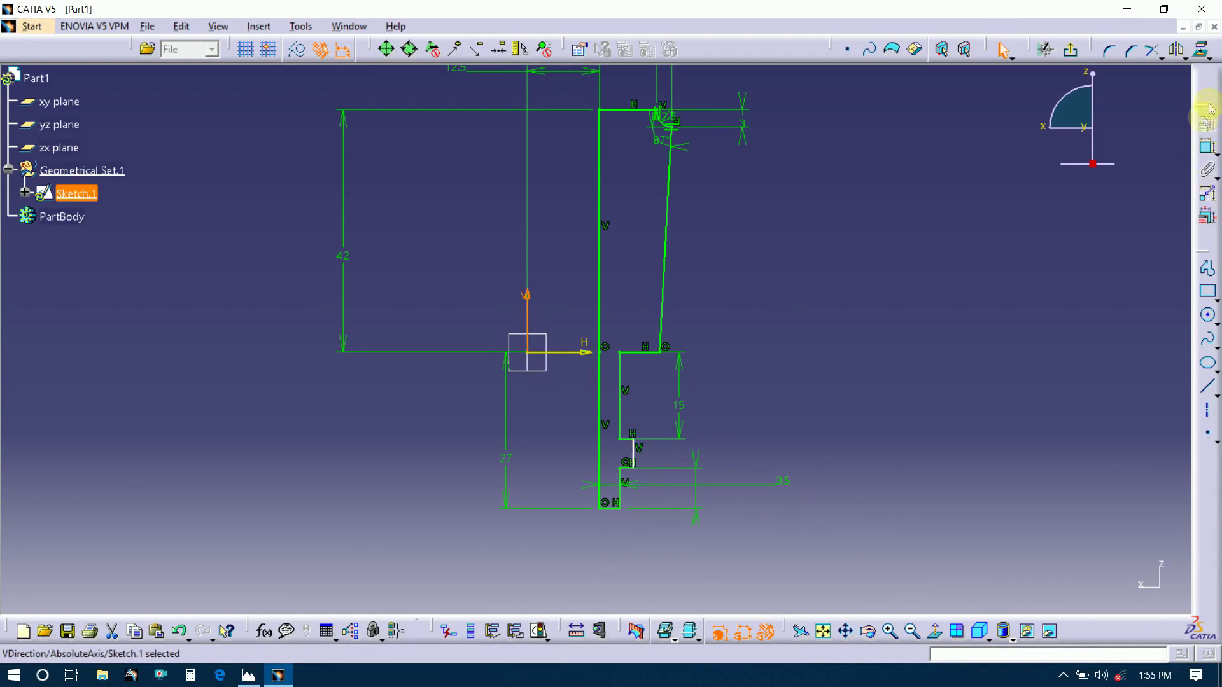
click(1208, 147)
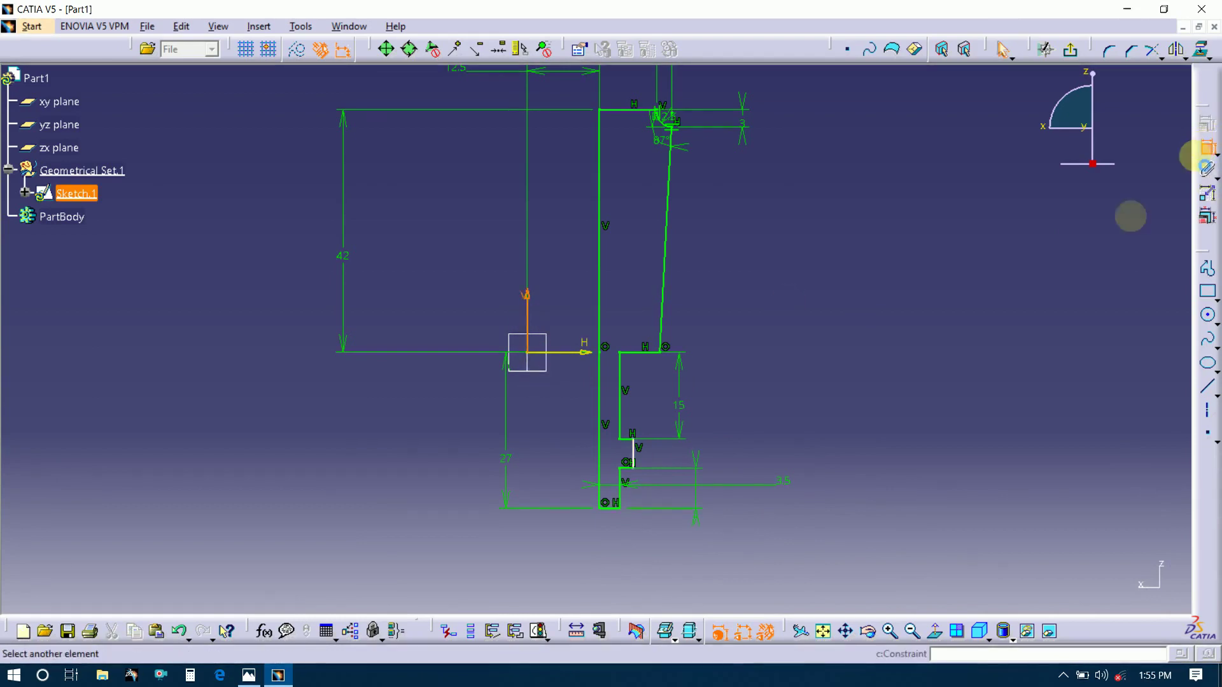
click(636, 457)
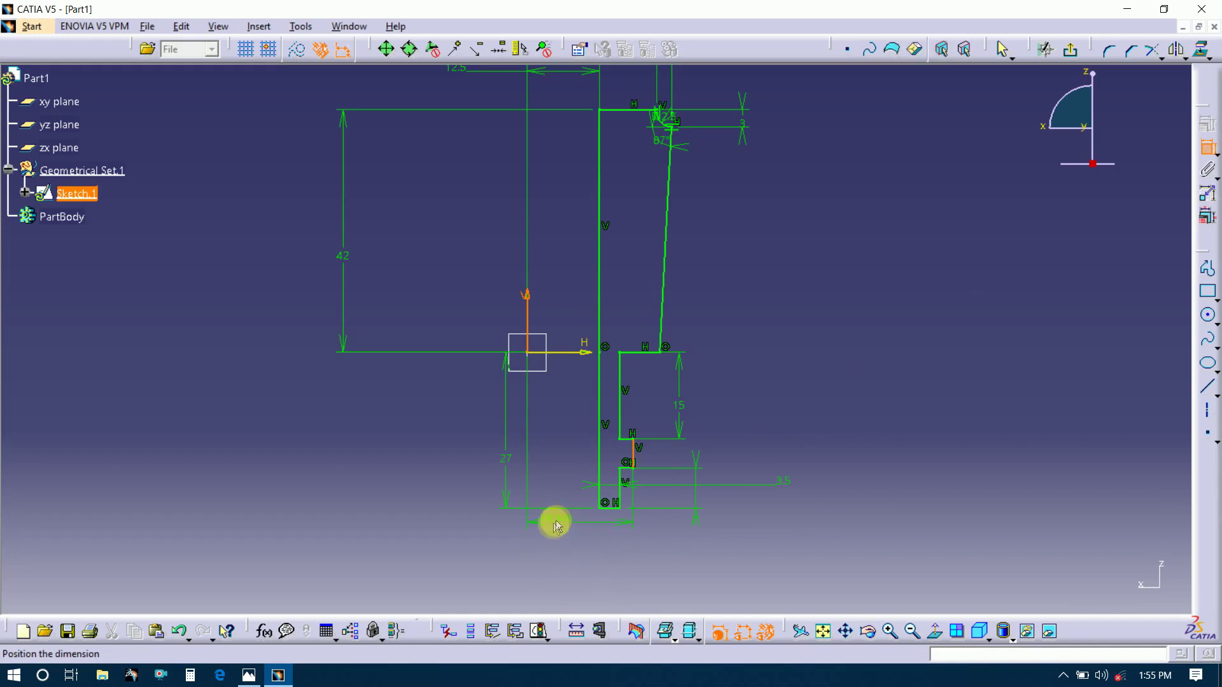
click(408, 448)
double_click(412, 446)
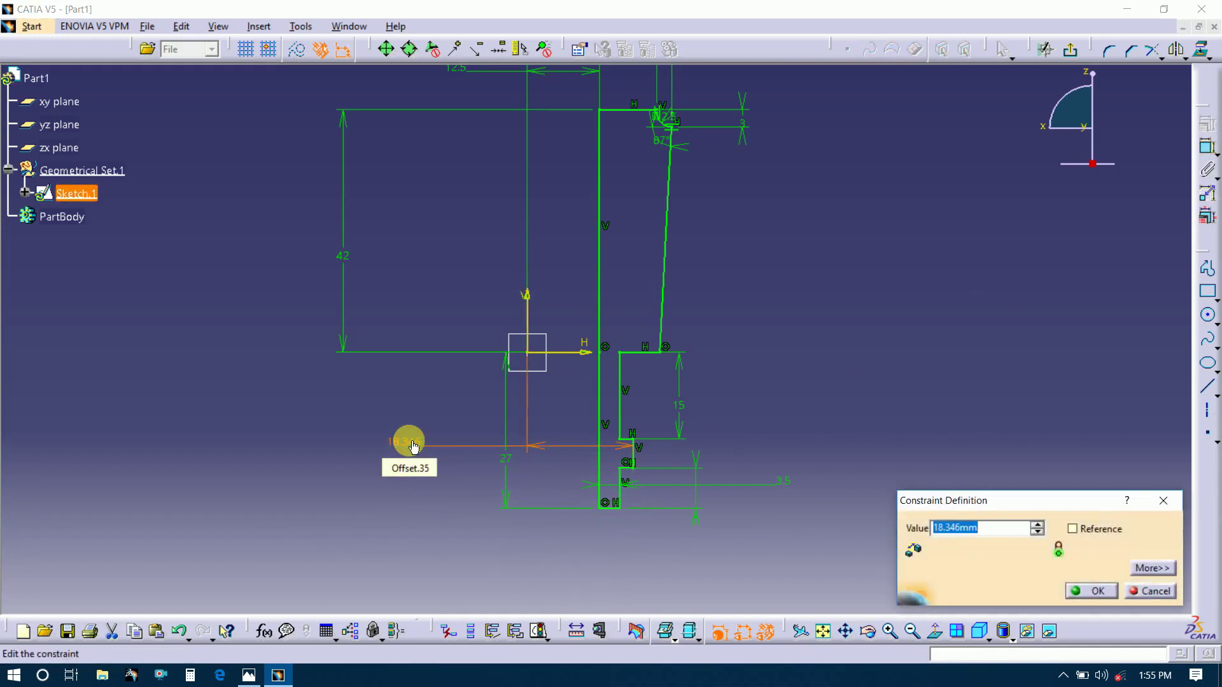
text(18)
key(Return)
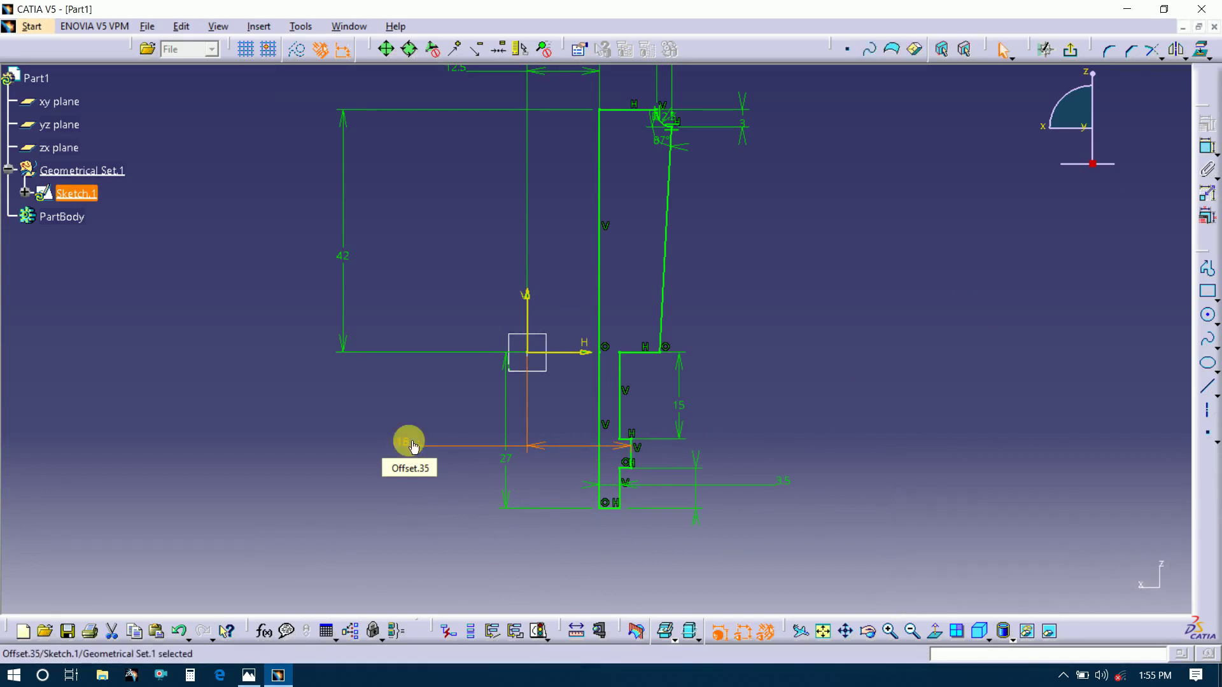
click(835, 406)
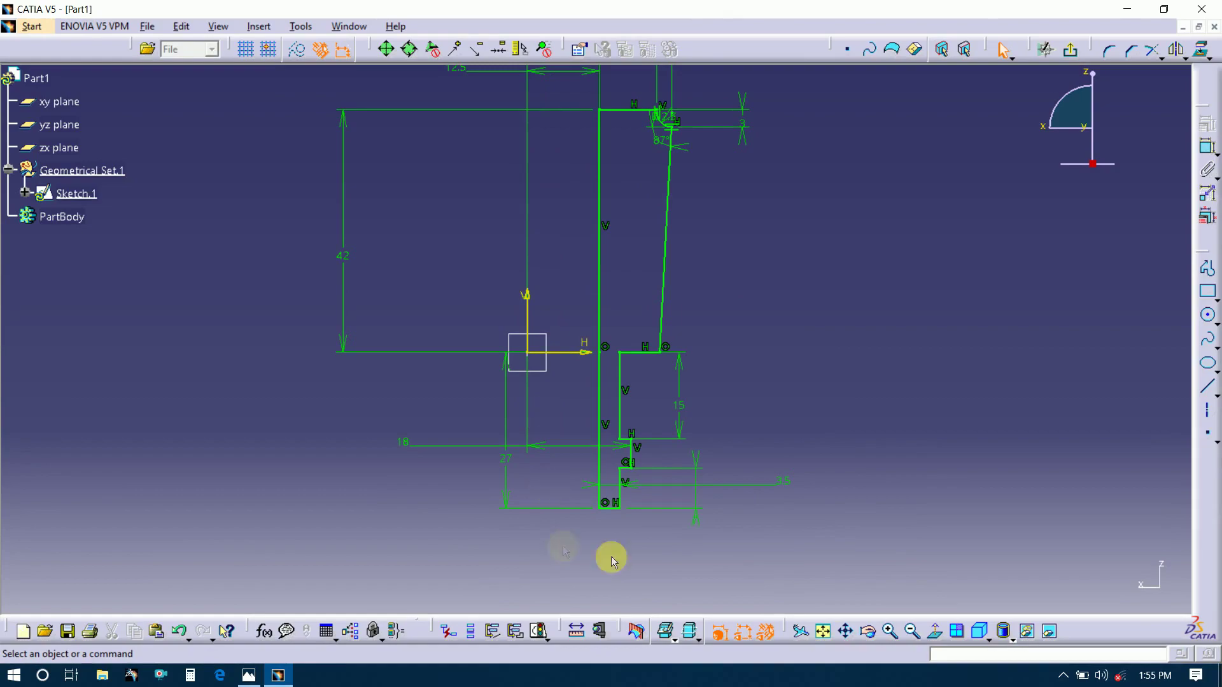
Check the finished profile against the reference drawing and exit the sketch.
key(alt+Tab)
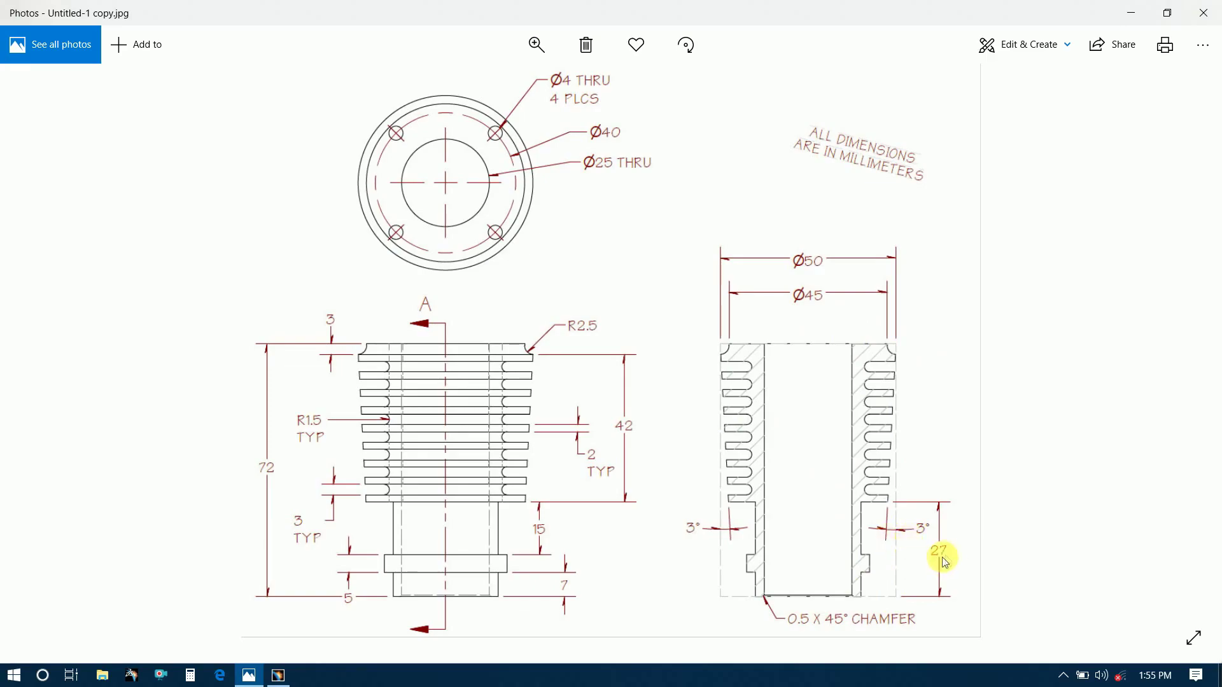
key(alt+Tab)
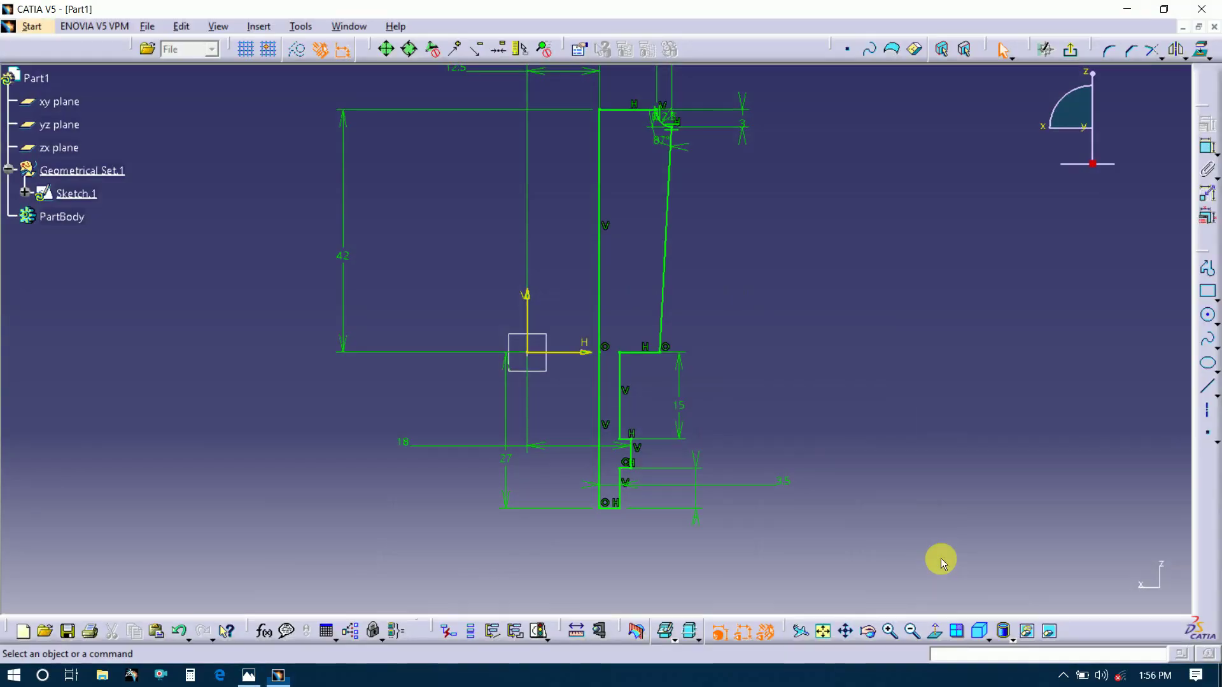
click(1074, 54)
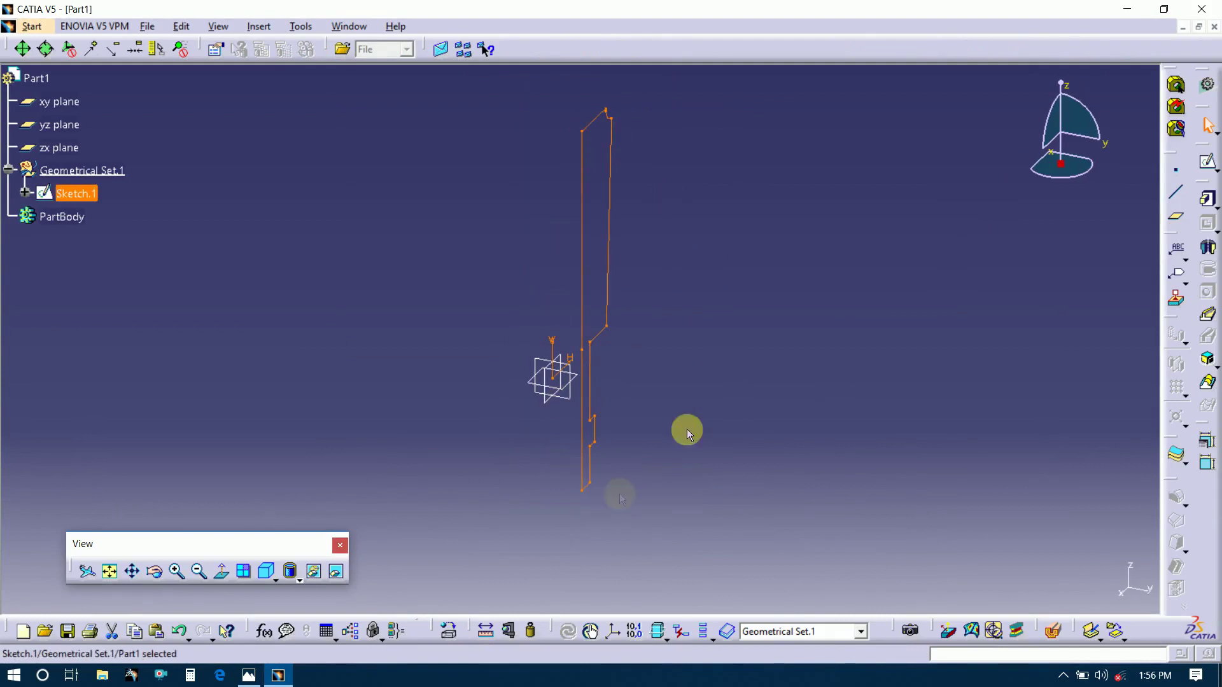
Revolve the half-section profile 360 degrees about the sketch's V axis with the Shaft command.
click(1209, 250)
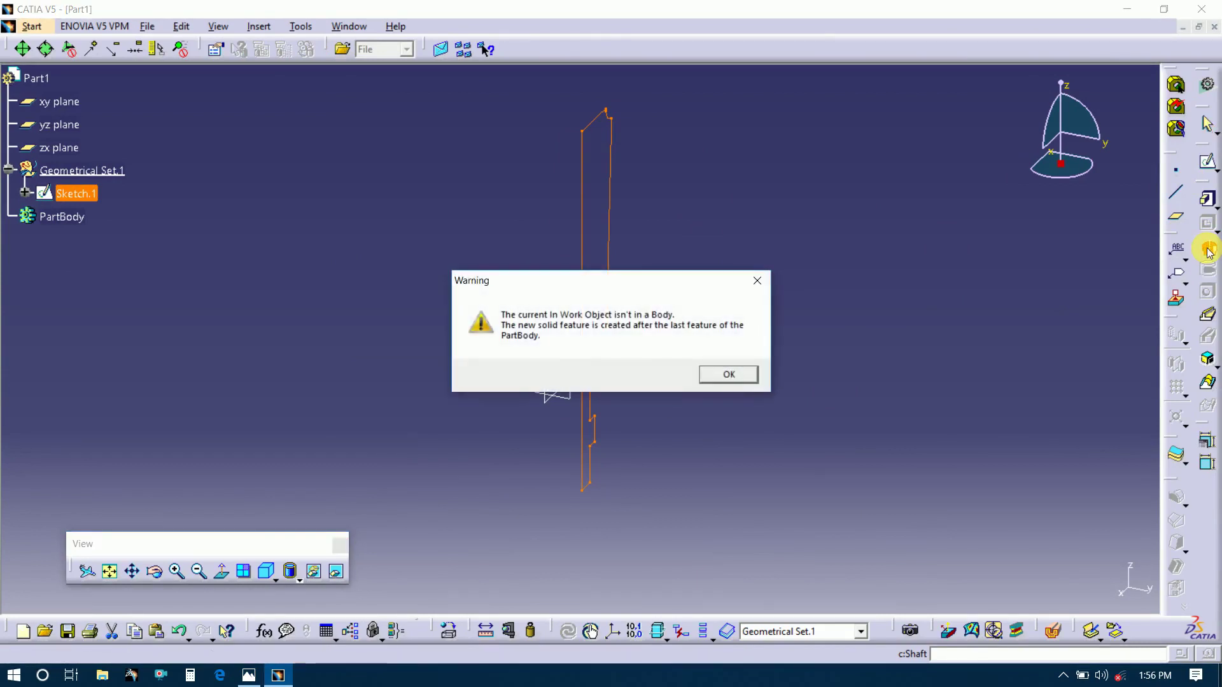
click(729, 375)
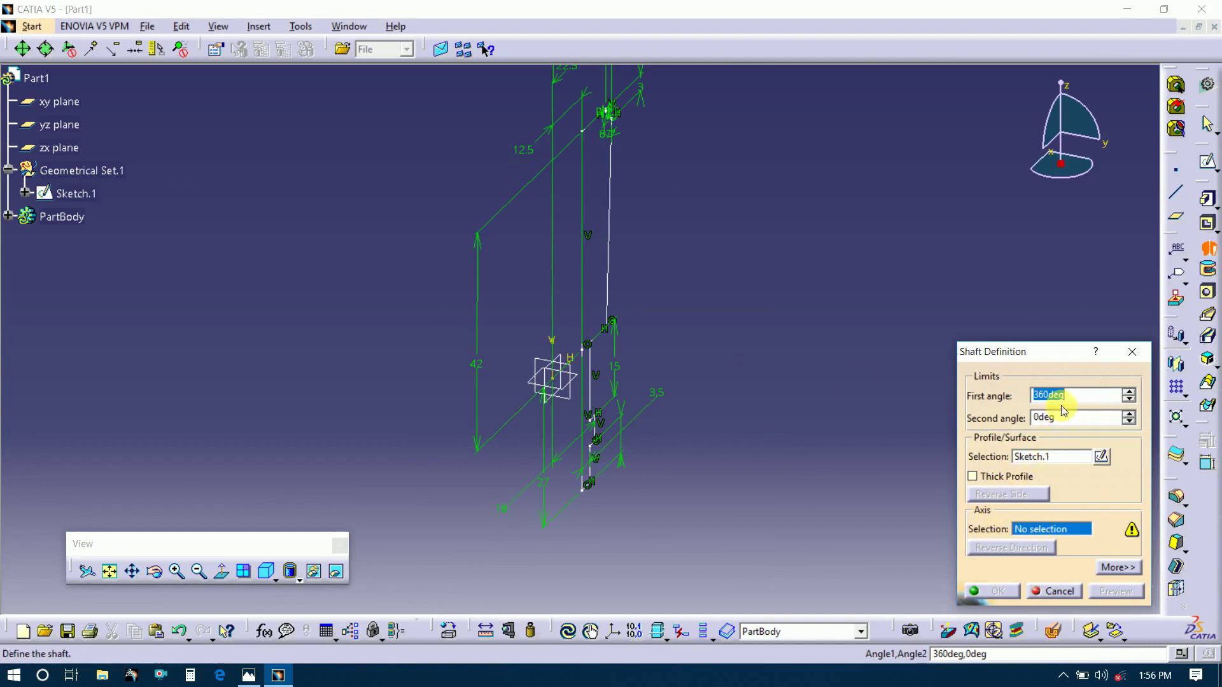
click(554, 349)
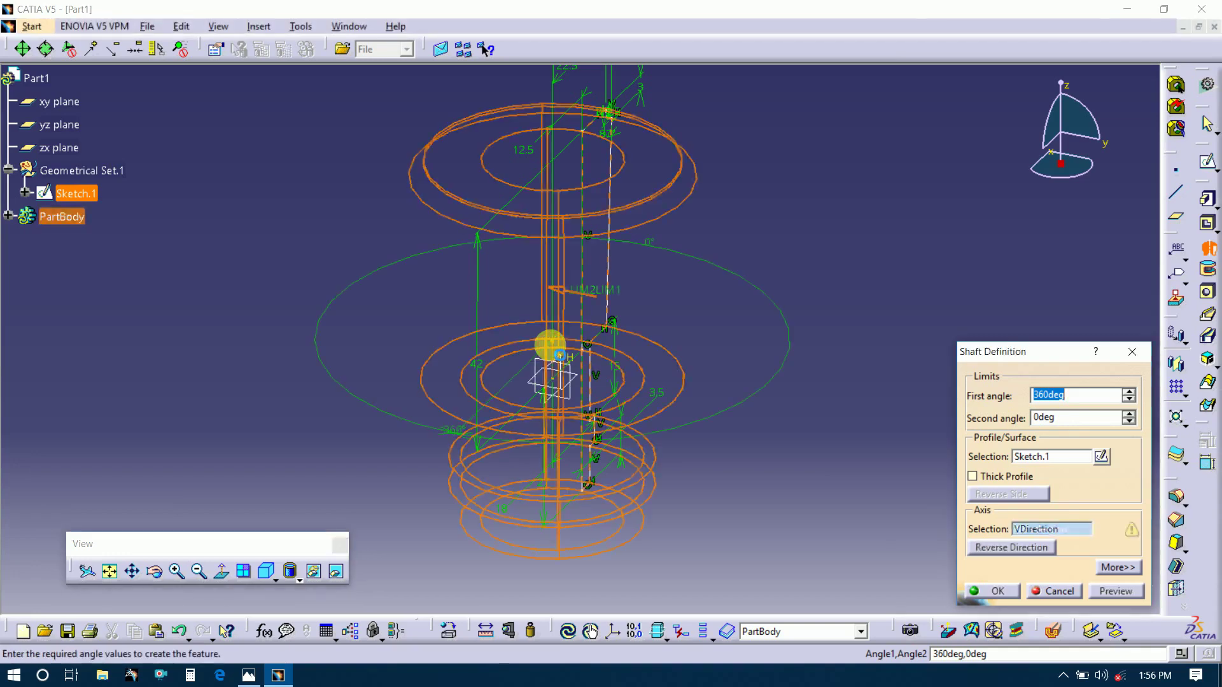
click(1117, 591)
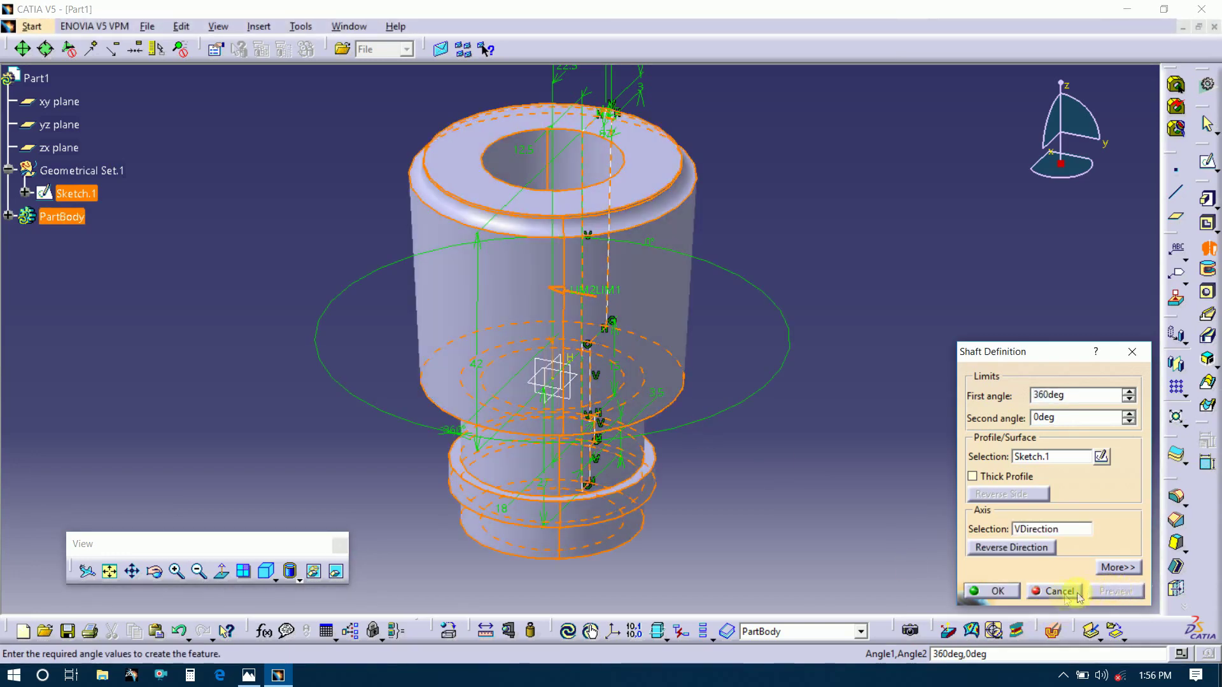
click(1002, 591)
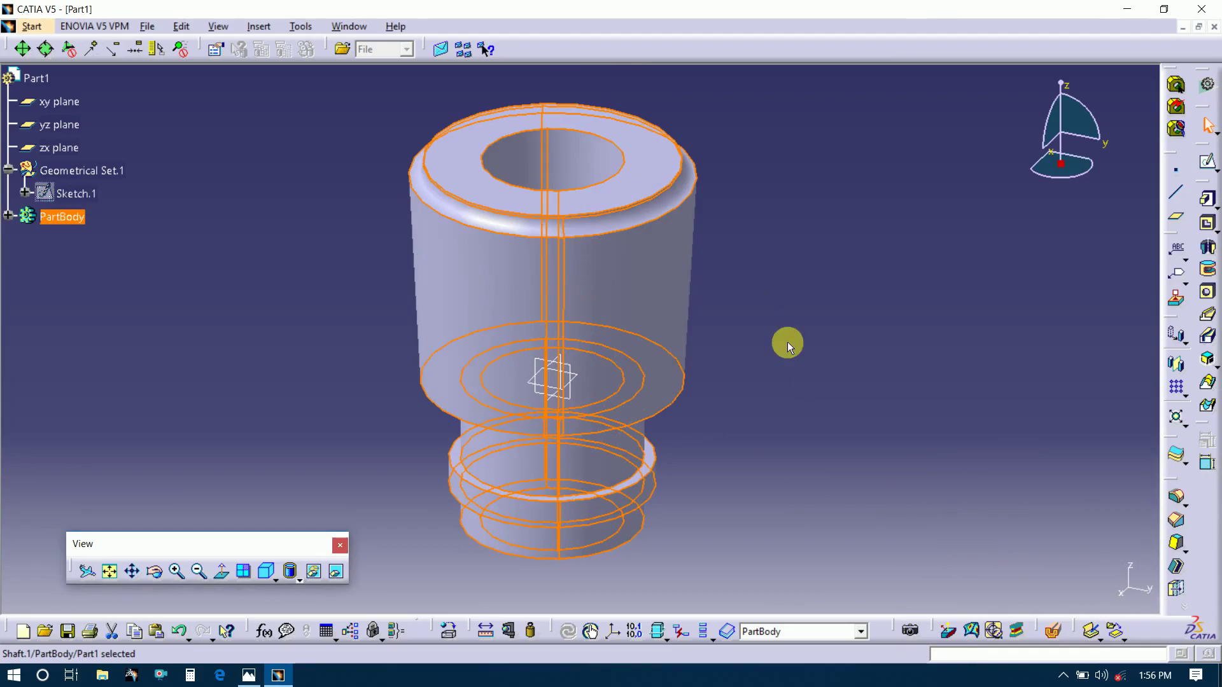
click(788, 344)
Check the fins in the reference drawing and start a new sketch on the zx plane.
key(alt+Tab)
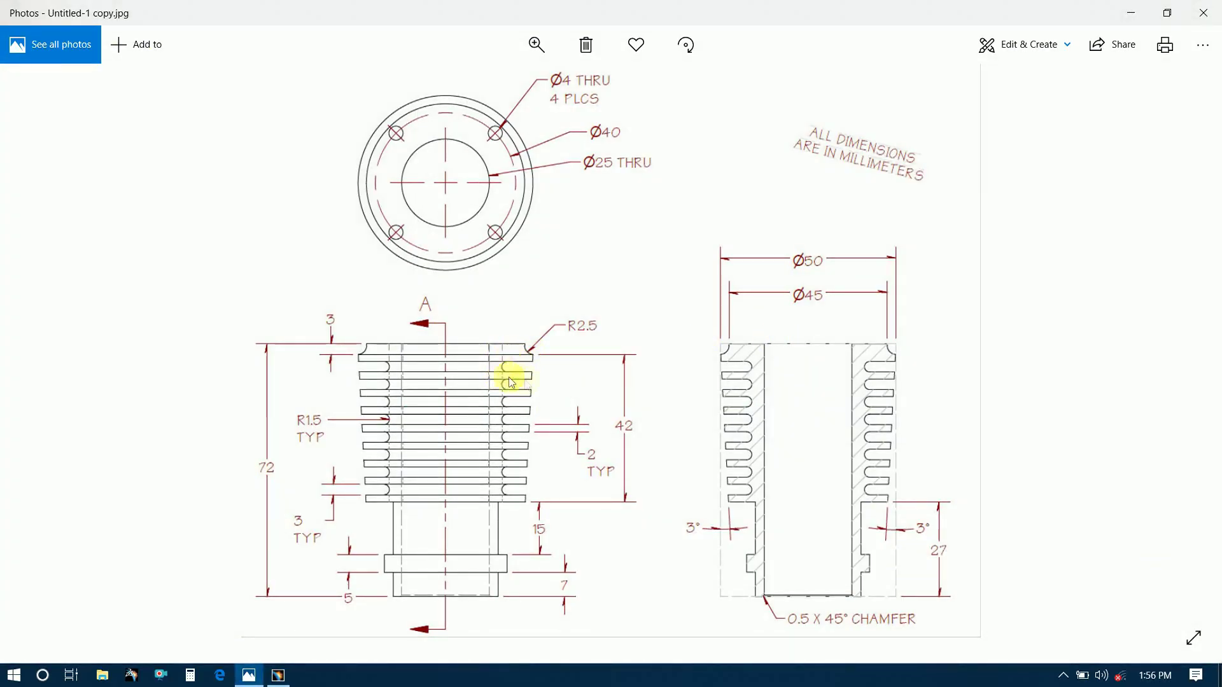
key(alt+Tab)
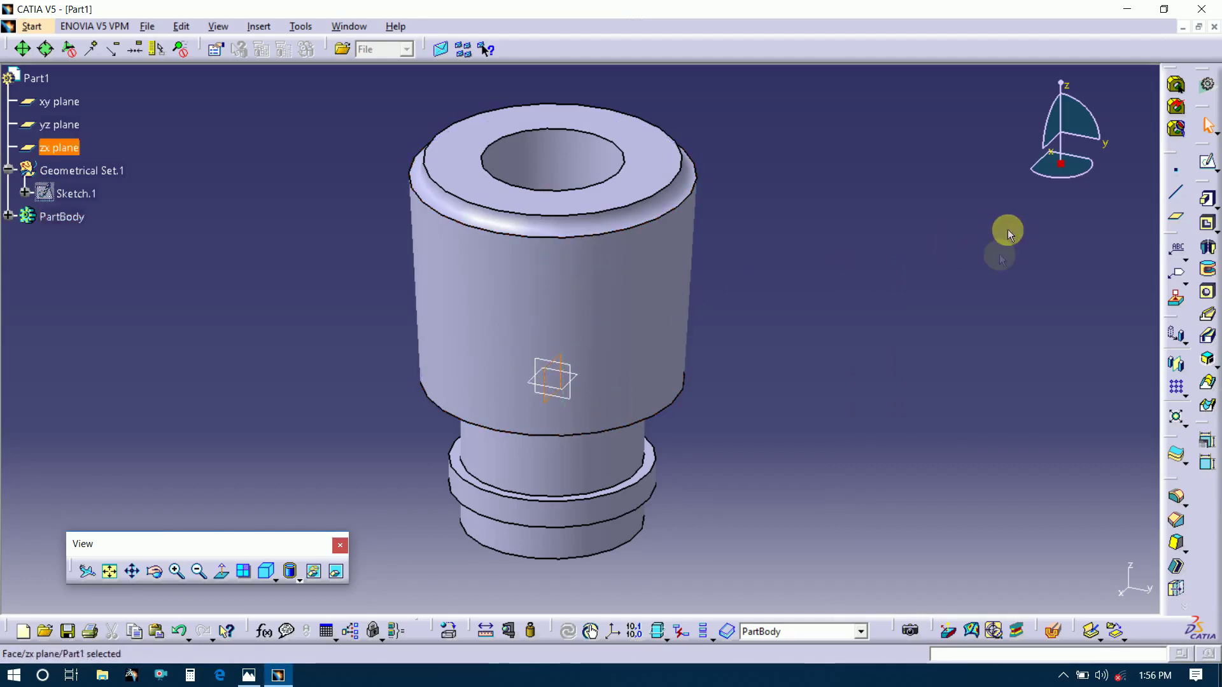
click(1207, 163)
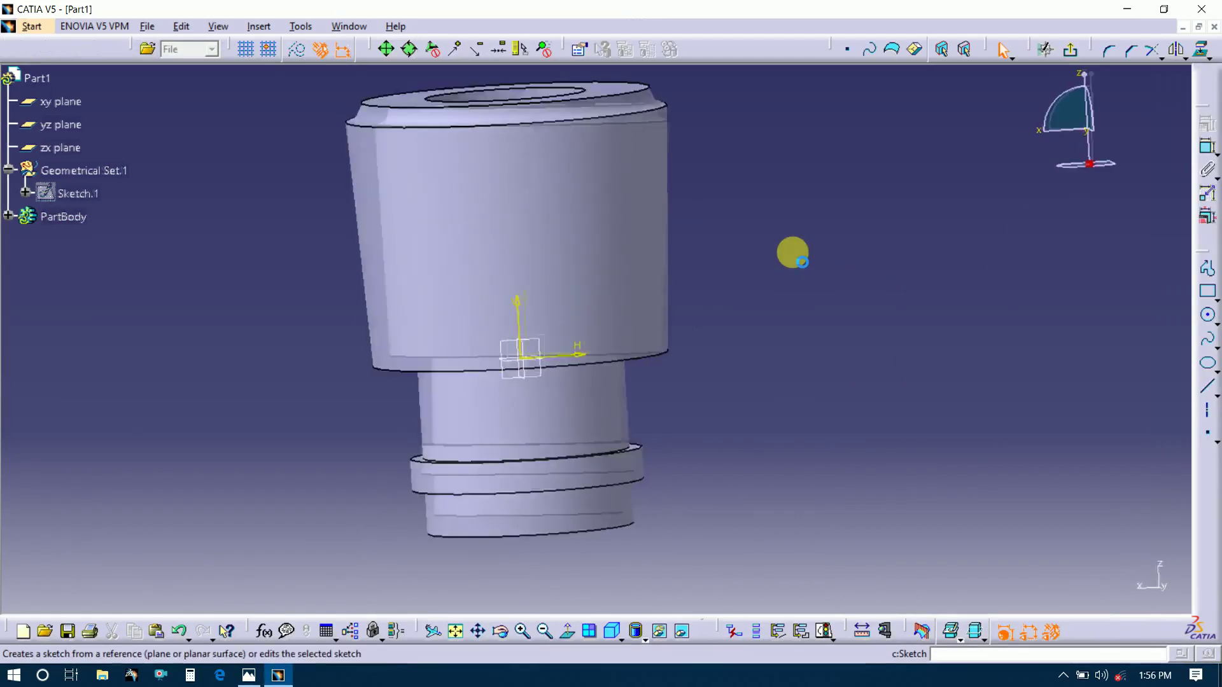
click(478, 631)
drag(764, 222, 804, 267)
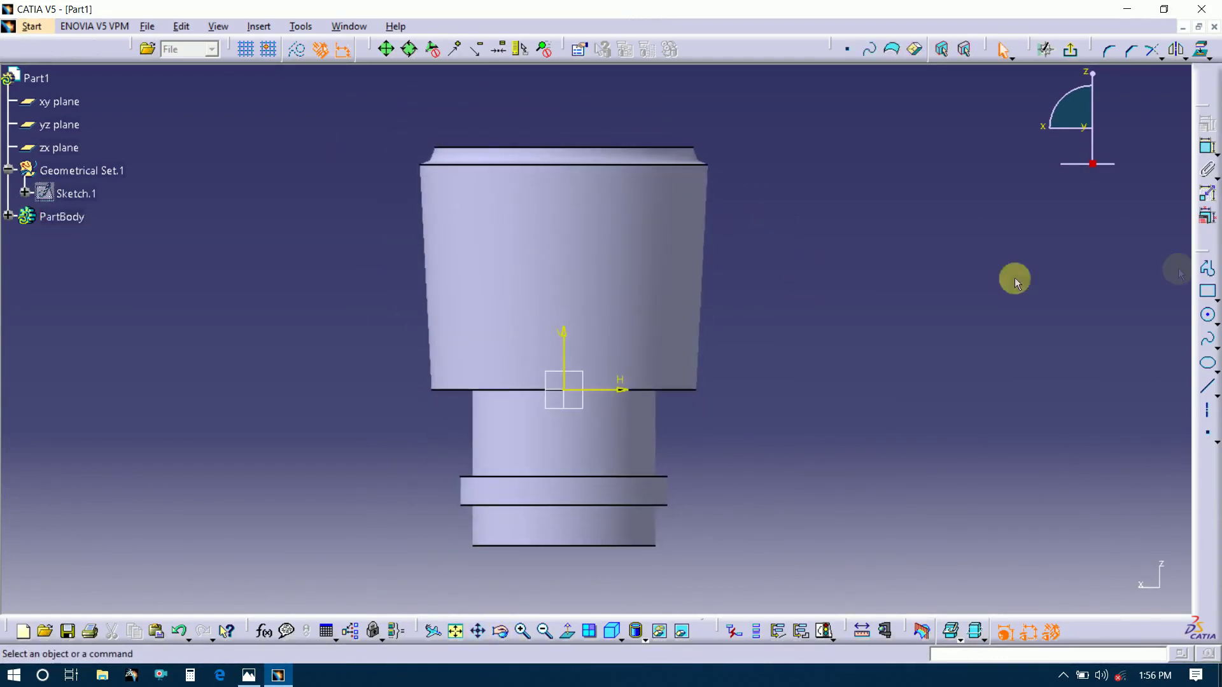
Sketch a circle about 3.7 mm in diameter near the tapered body's upper right edge and look up the groove radius in the reference drawing.
click(1207, 313)
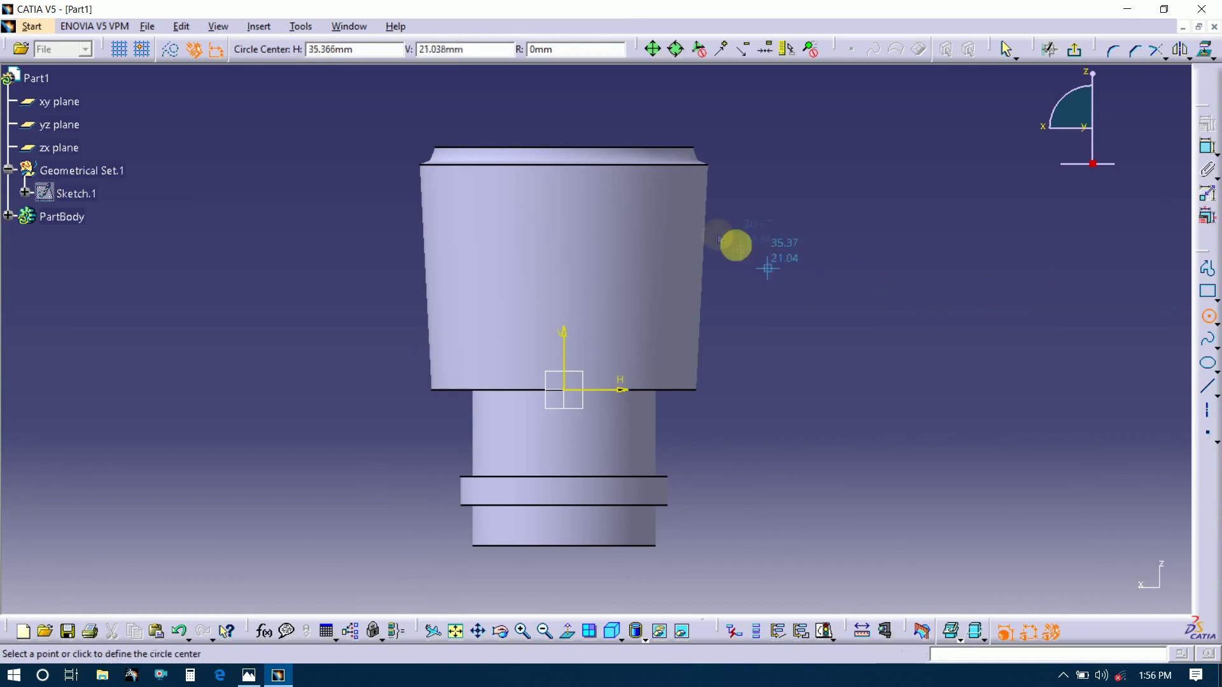
click(639, 186)
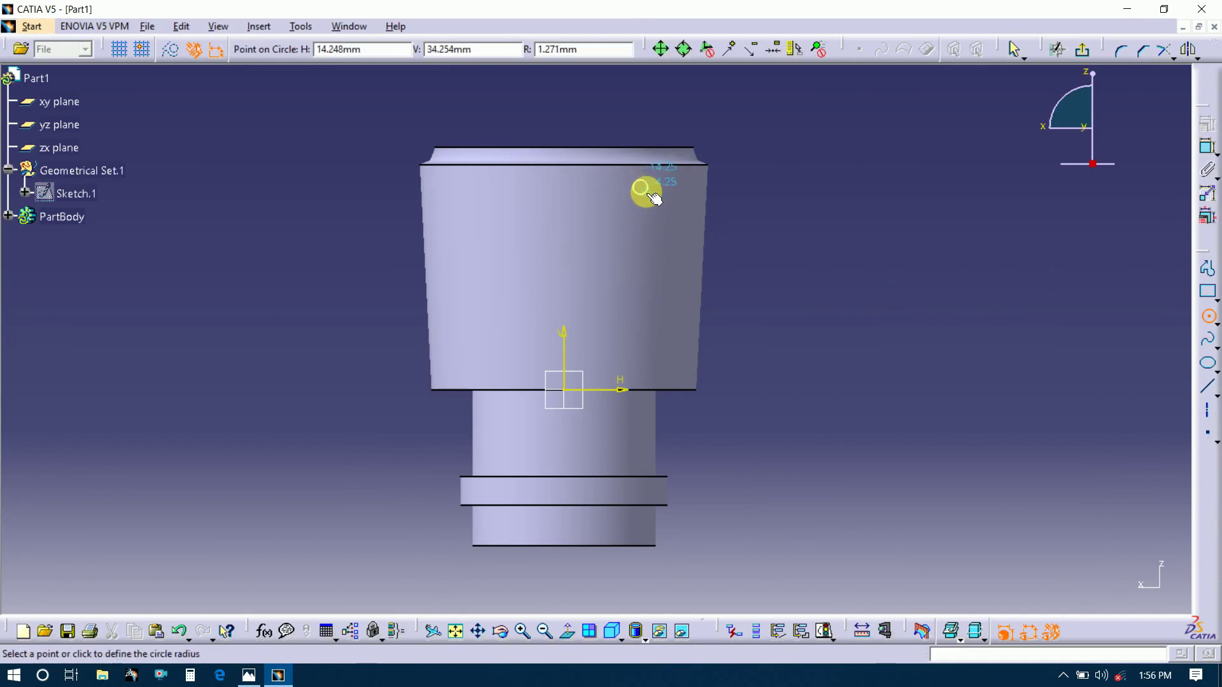
key(alt+Tab)
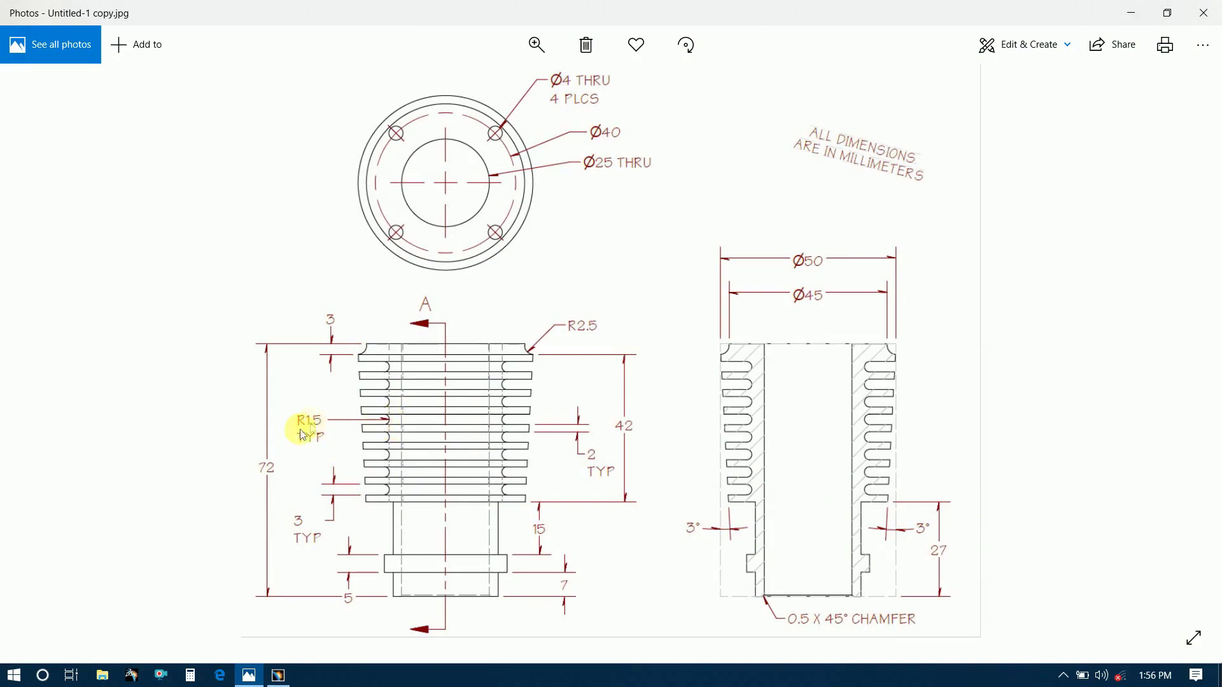
key(alt+Tab)
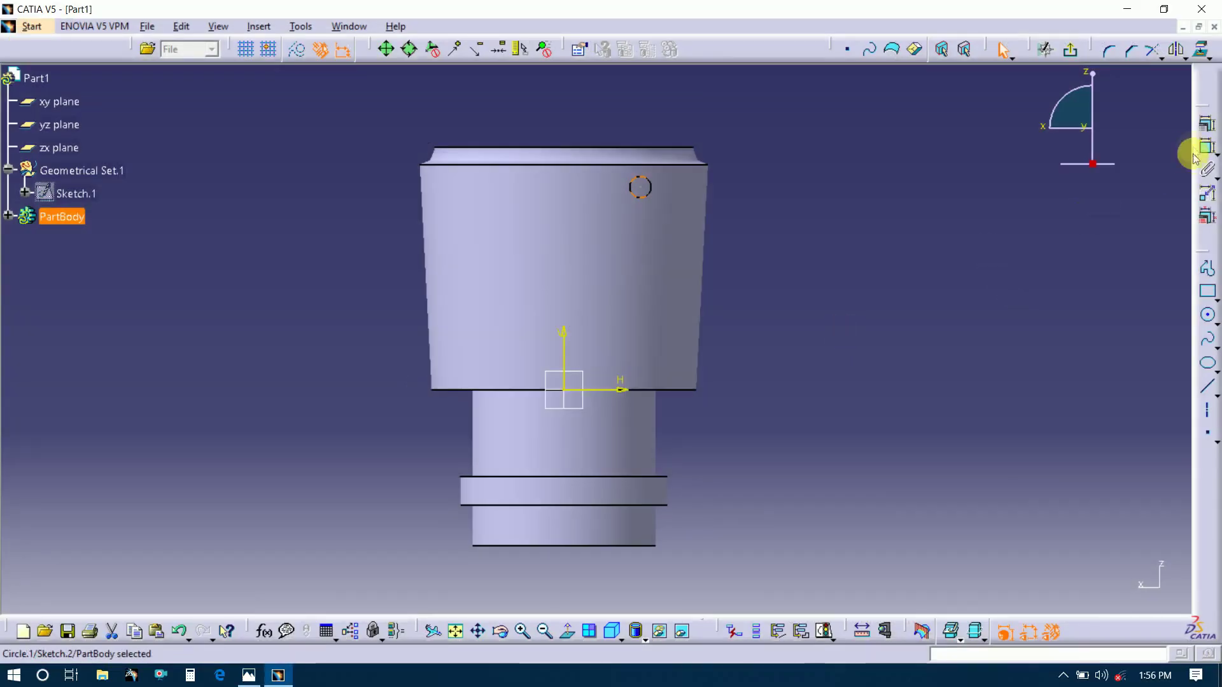
Dimension the small circle as a radius and set it to 1.5 mm.
click(1207, 148)
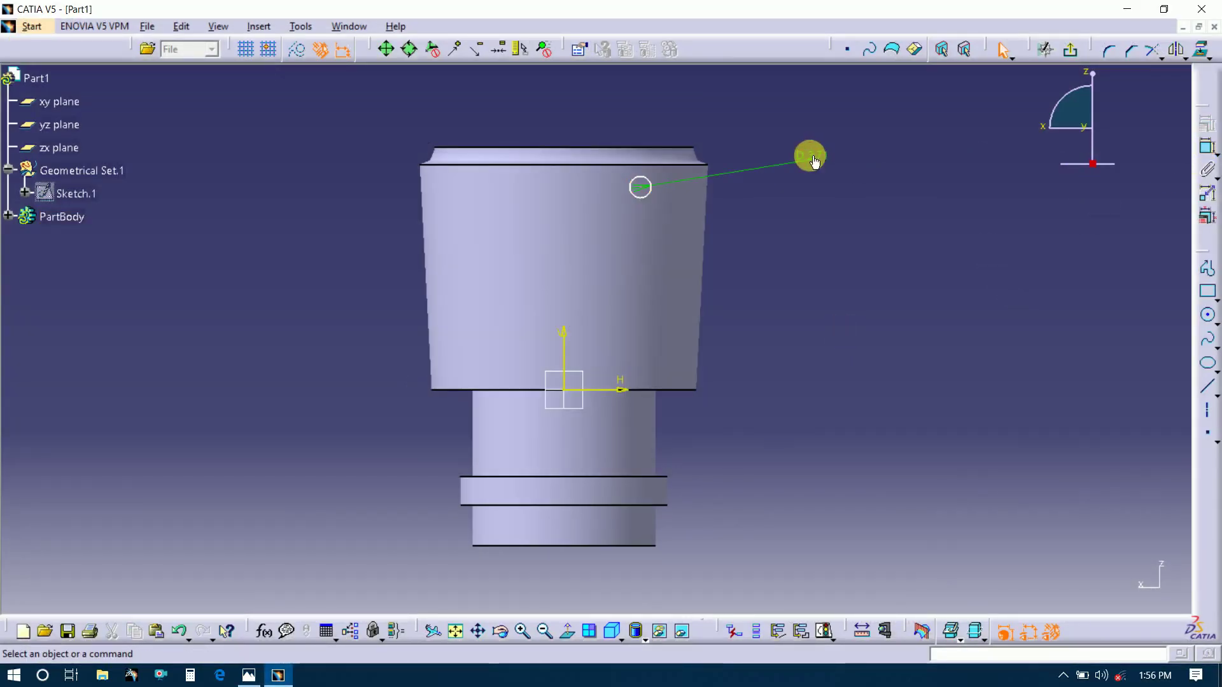
click(827, 155)
double_click(827, 157)
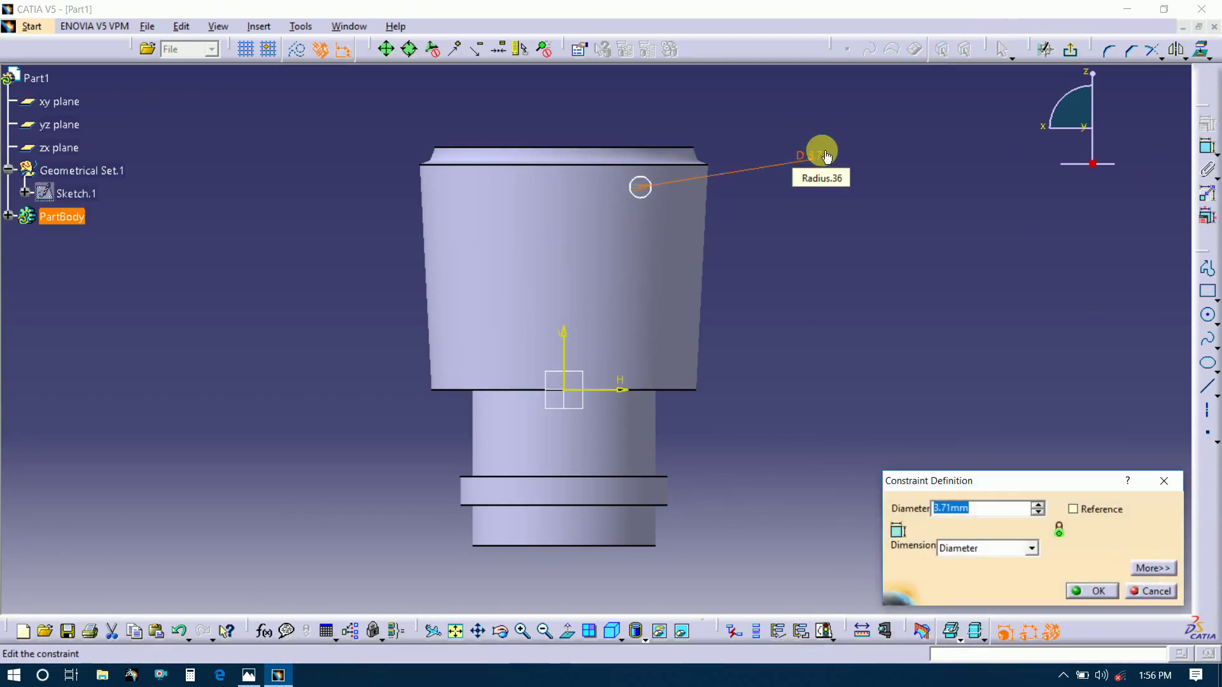
click(1032, 548)
click(986, 565)
double_click(931, 508)
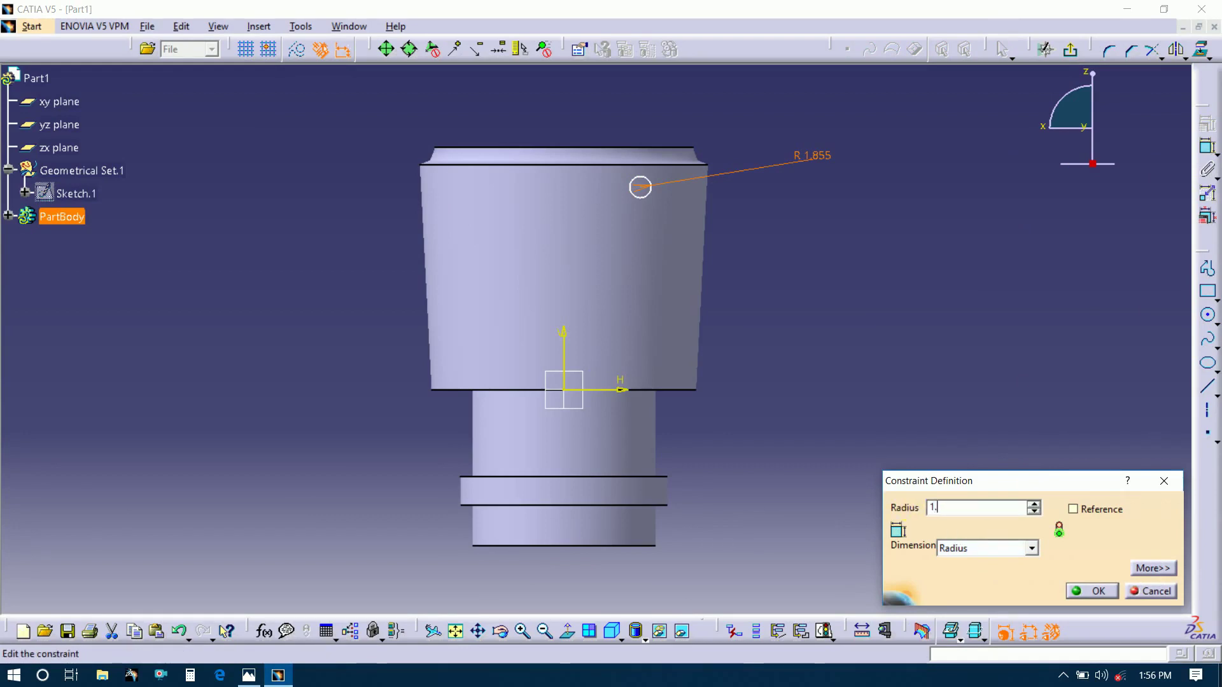
text(1.5)
key(Return)
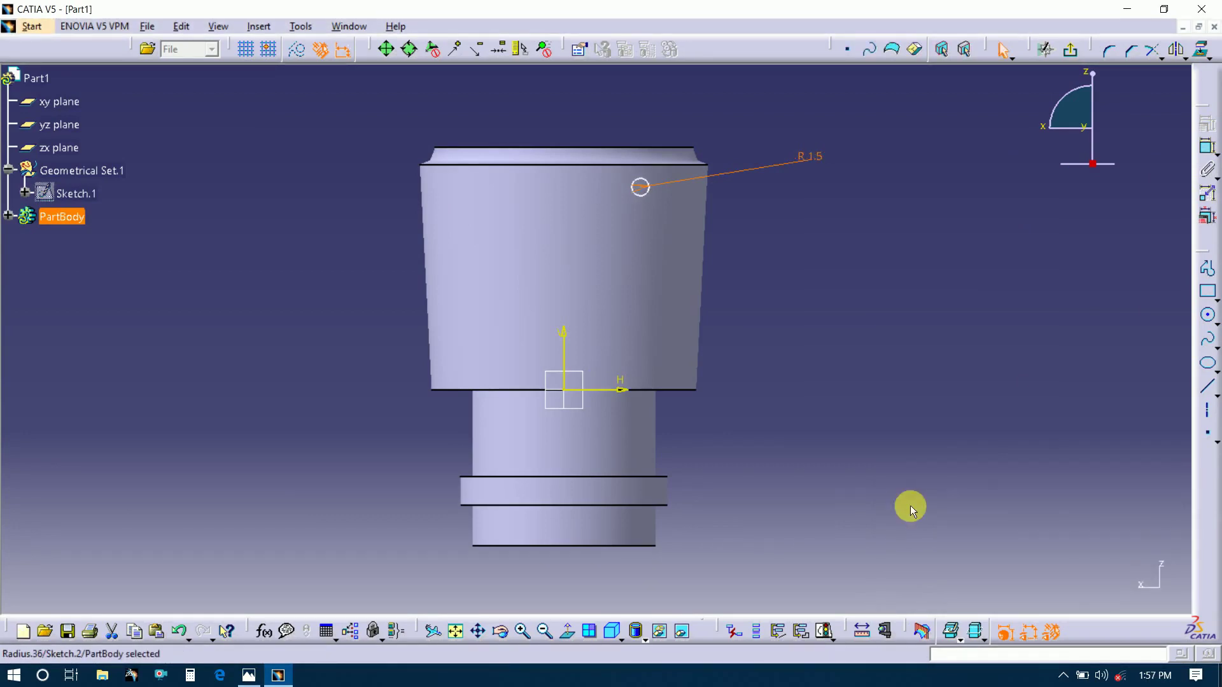
Sketch an open three-sided profile about 5 mm high around the circle, with its closed end outside the body's right edge.
click(1205, 274)
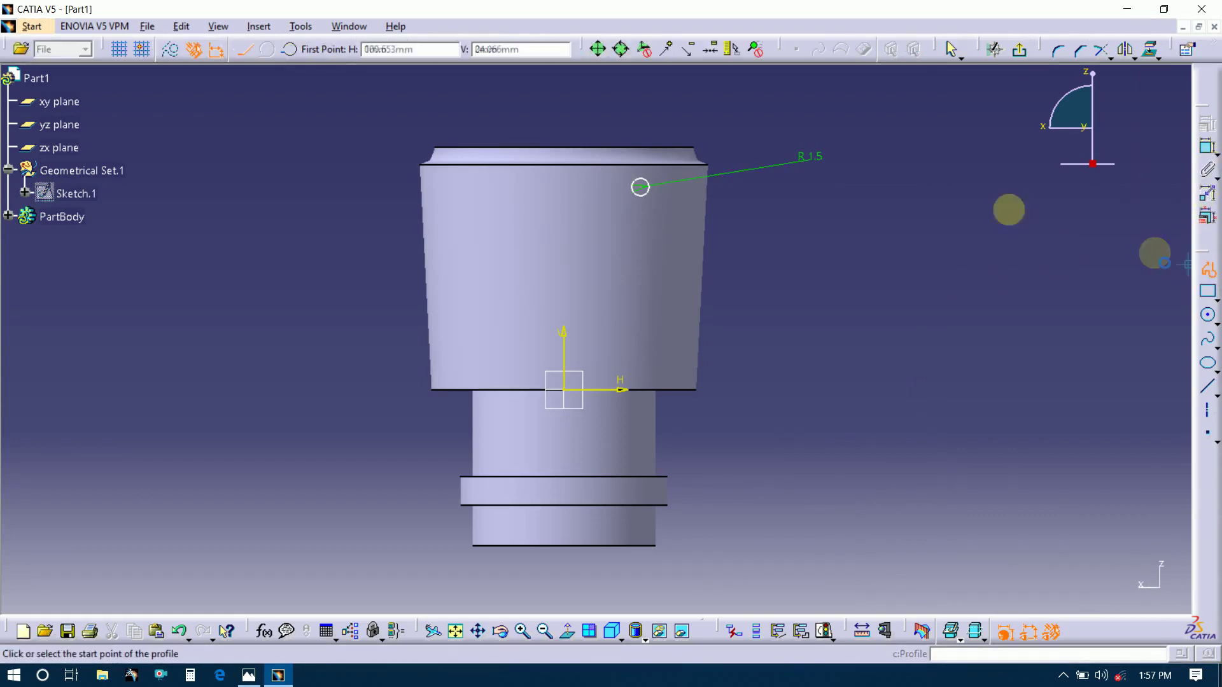
click(640, 186)
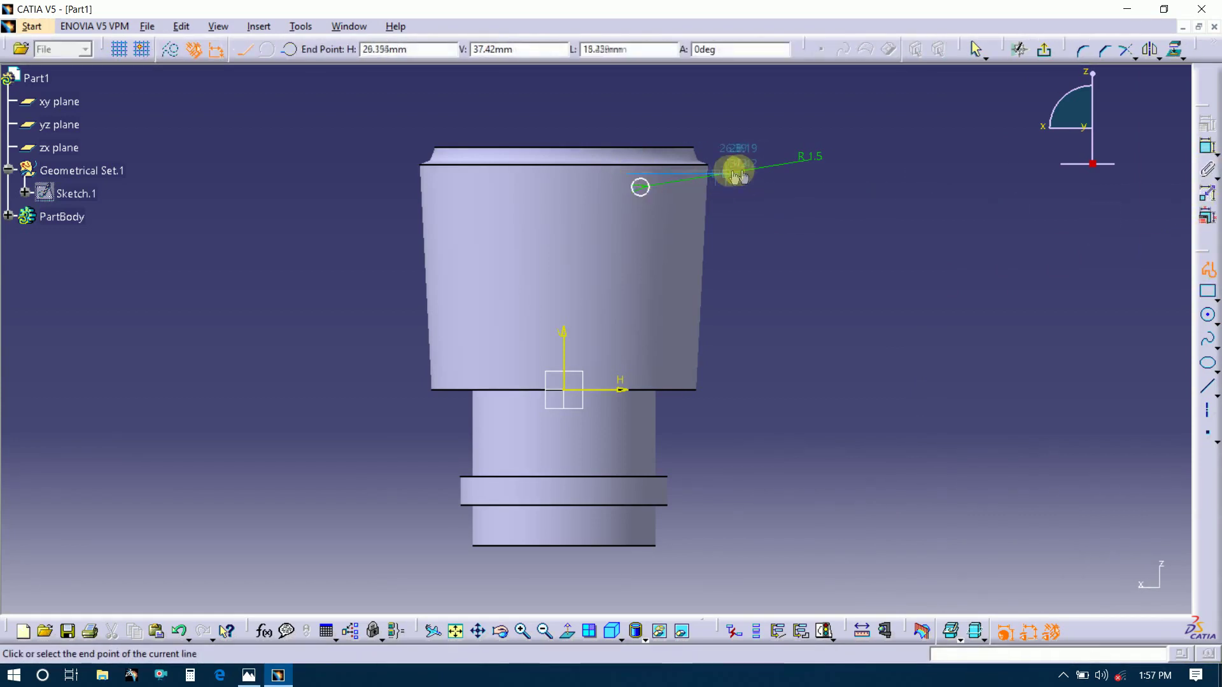
click(748, 181)
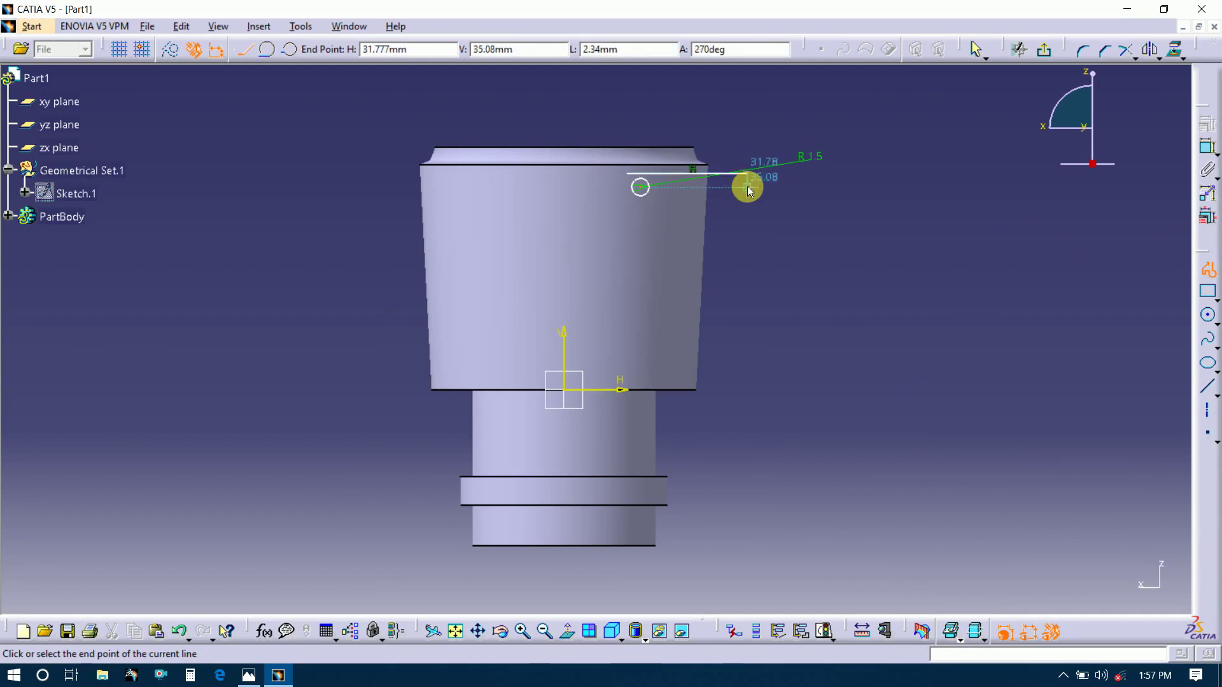
click(747, 204)
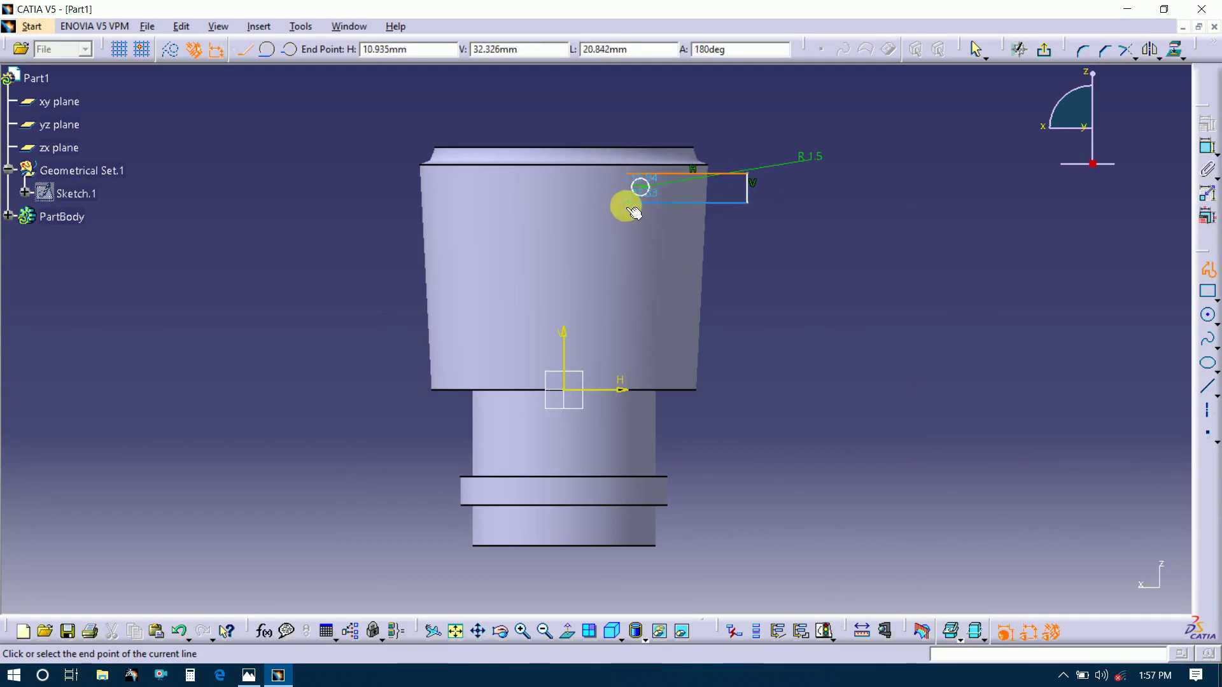
click(612, 205)
key(Escape)
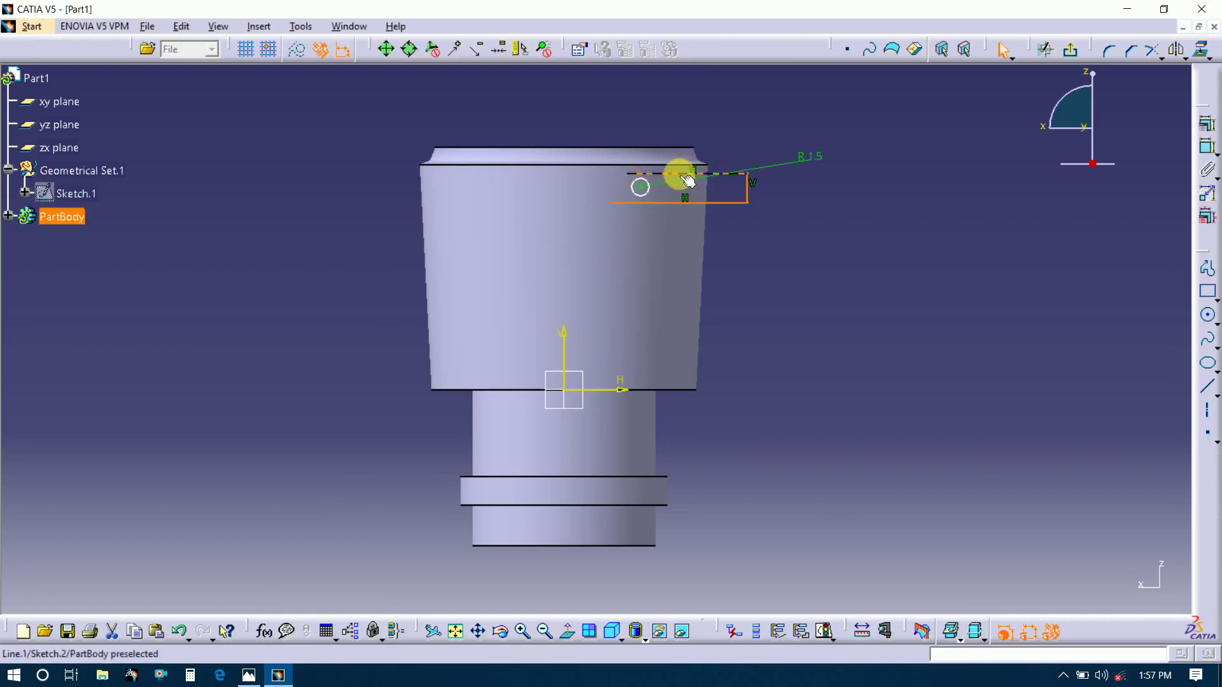
Make the small circle tangent to both the upper and lower horizontal lines of the three-sided profile.
click(683, 177)
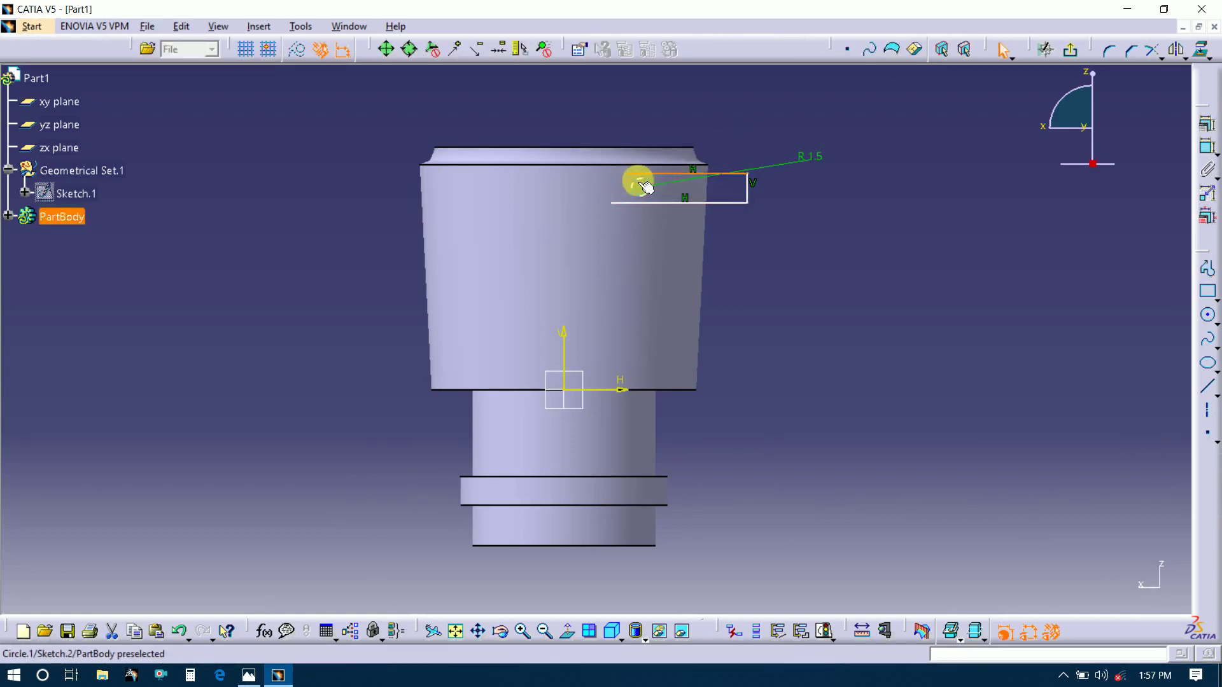
ctrl+click(642, 185)
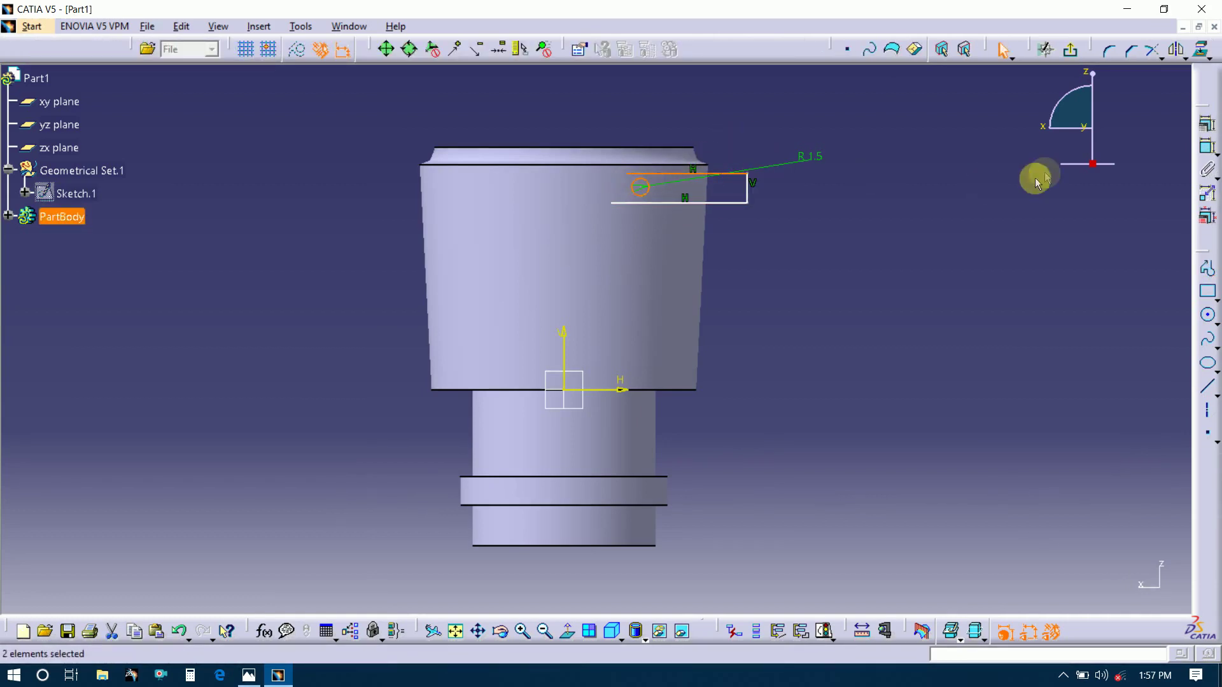
click(1209, 125)
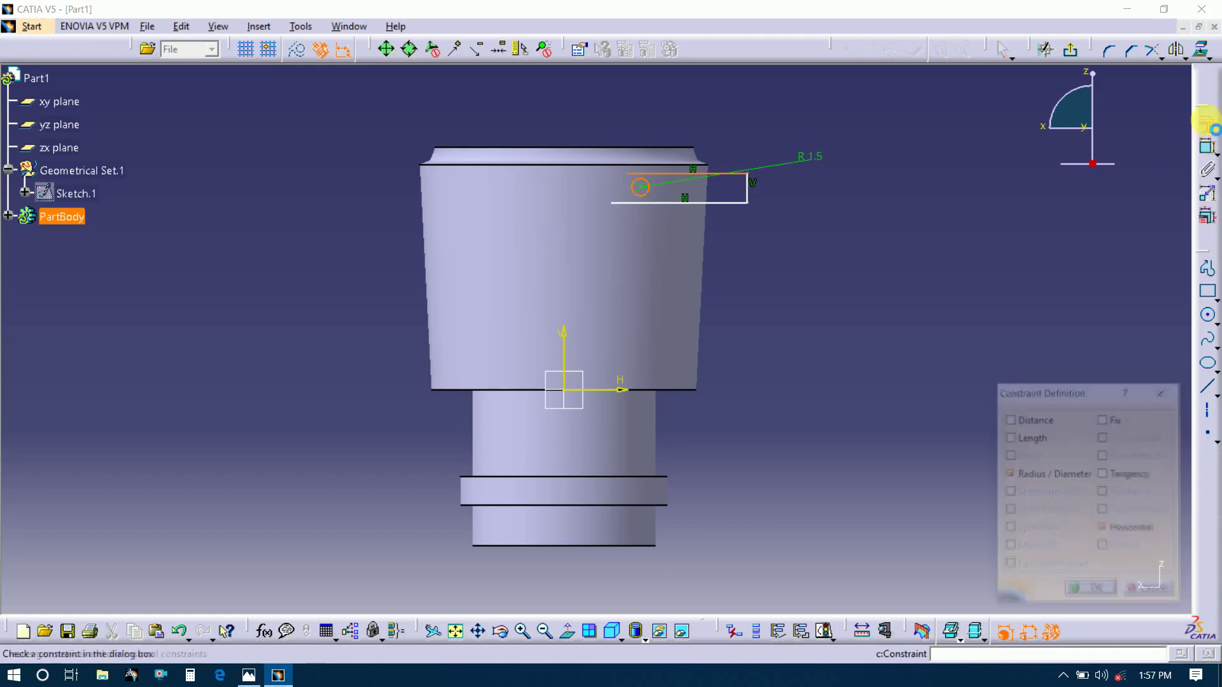
click(1128, 477)
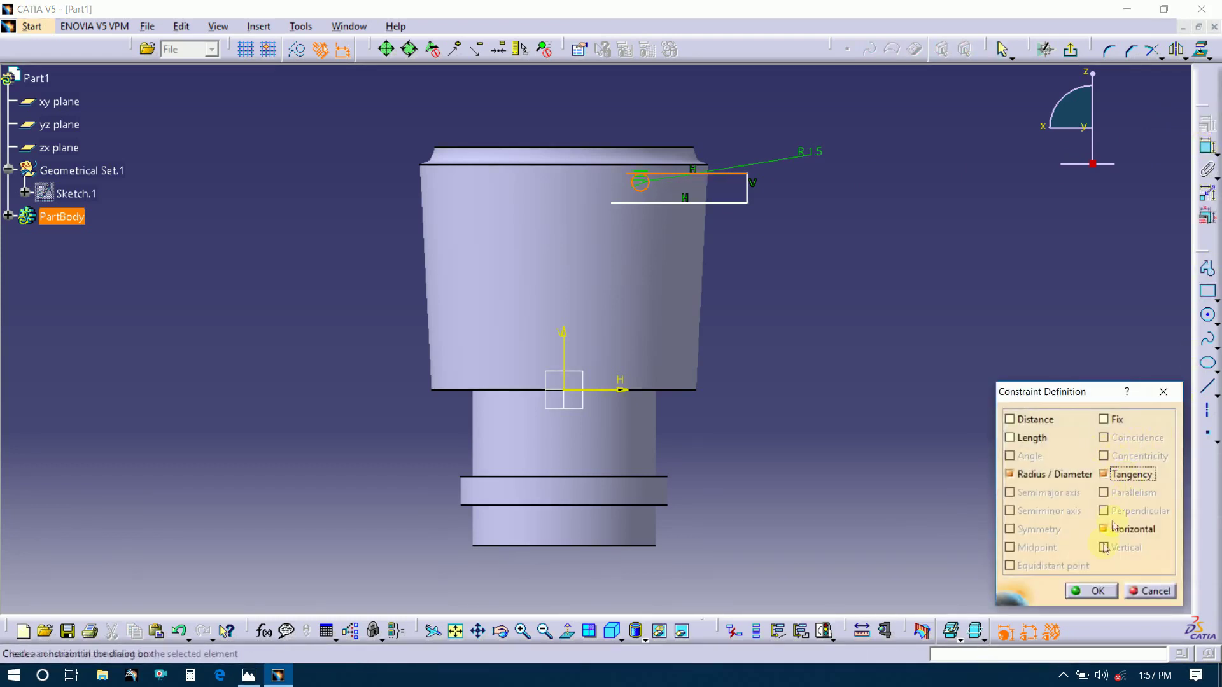
click(1095, 592)
click(647, 191)
click(1209, 125)
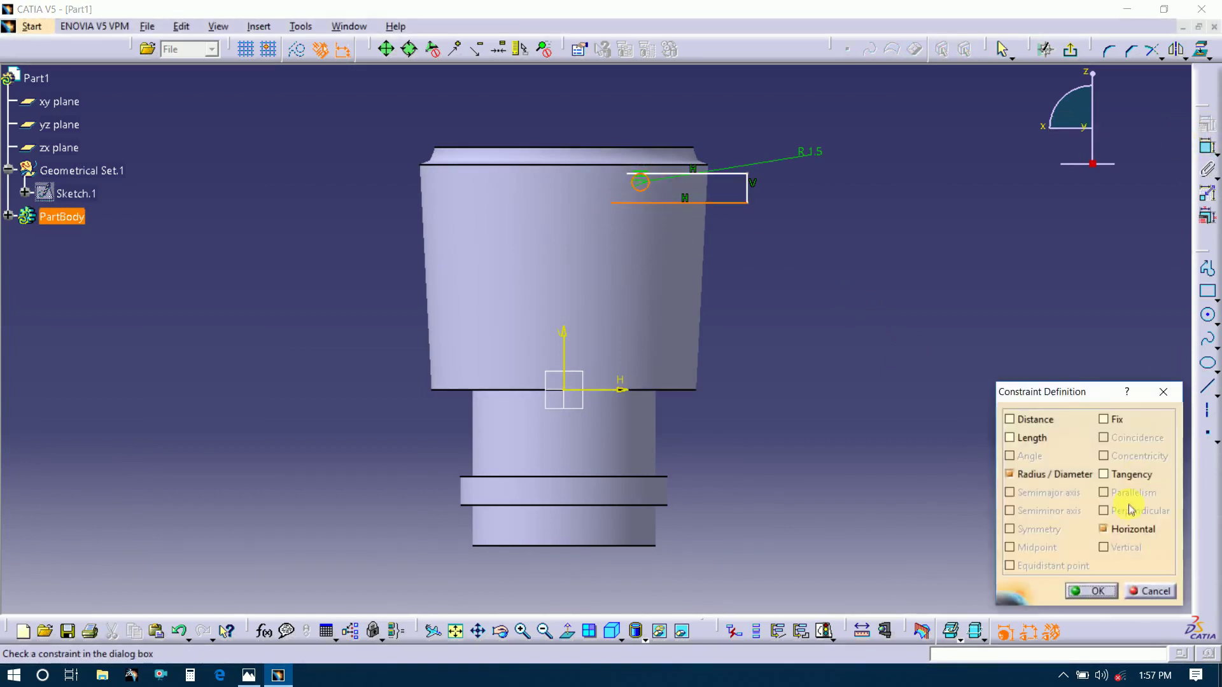
click(1139, 475)
click(1094, 592)
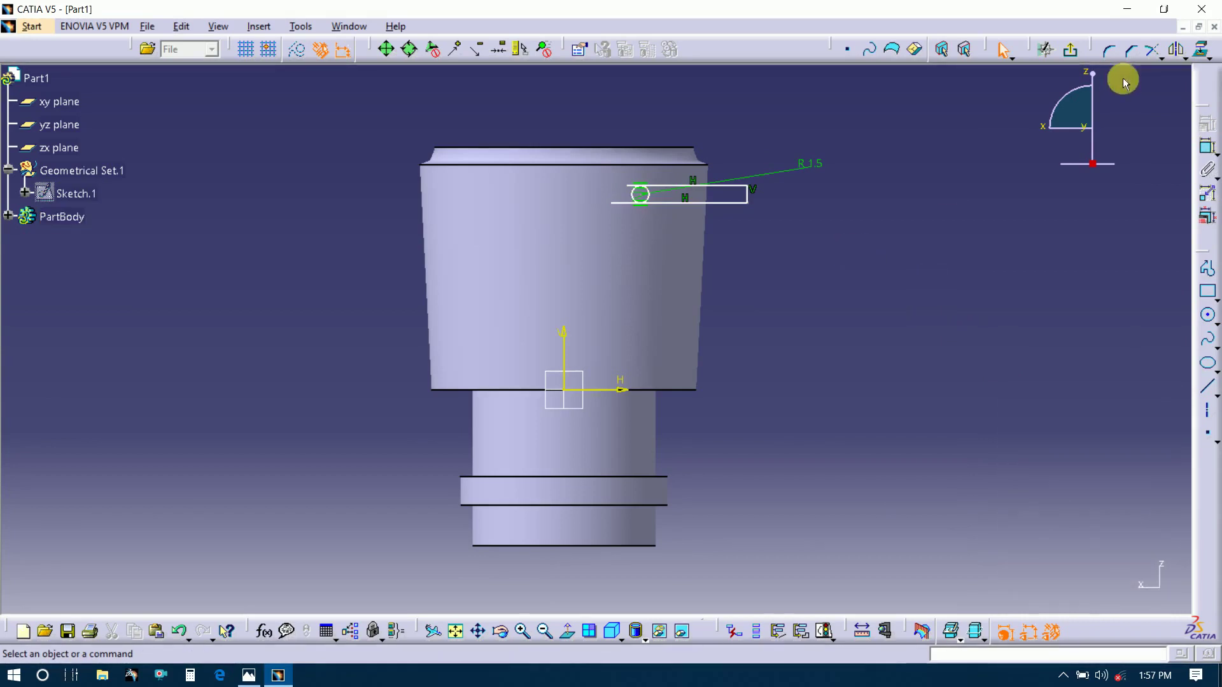
Quick-trim the line overhangs and the circle's inner arc to leave a closed round-ended groove profile, and check the fin dimensions in the drawing.
click(1162, 59)
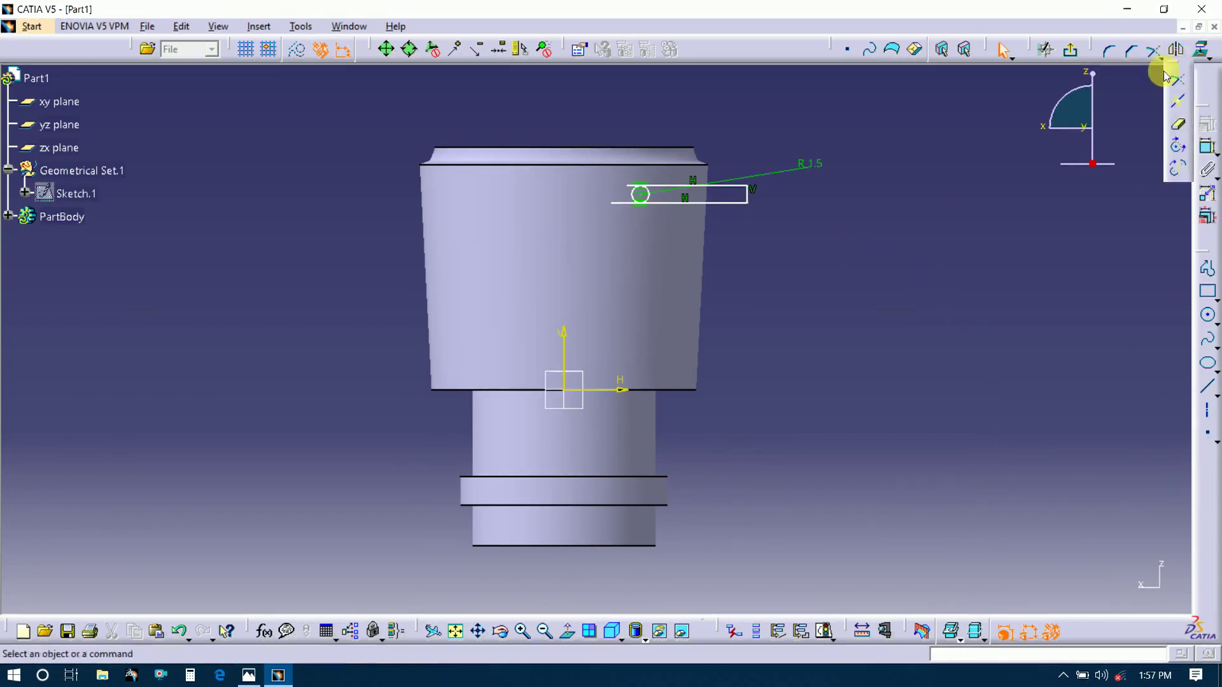
click(1180, 128)
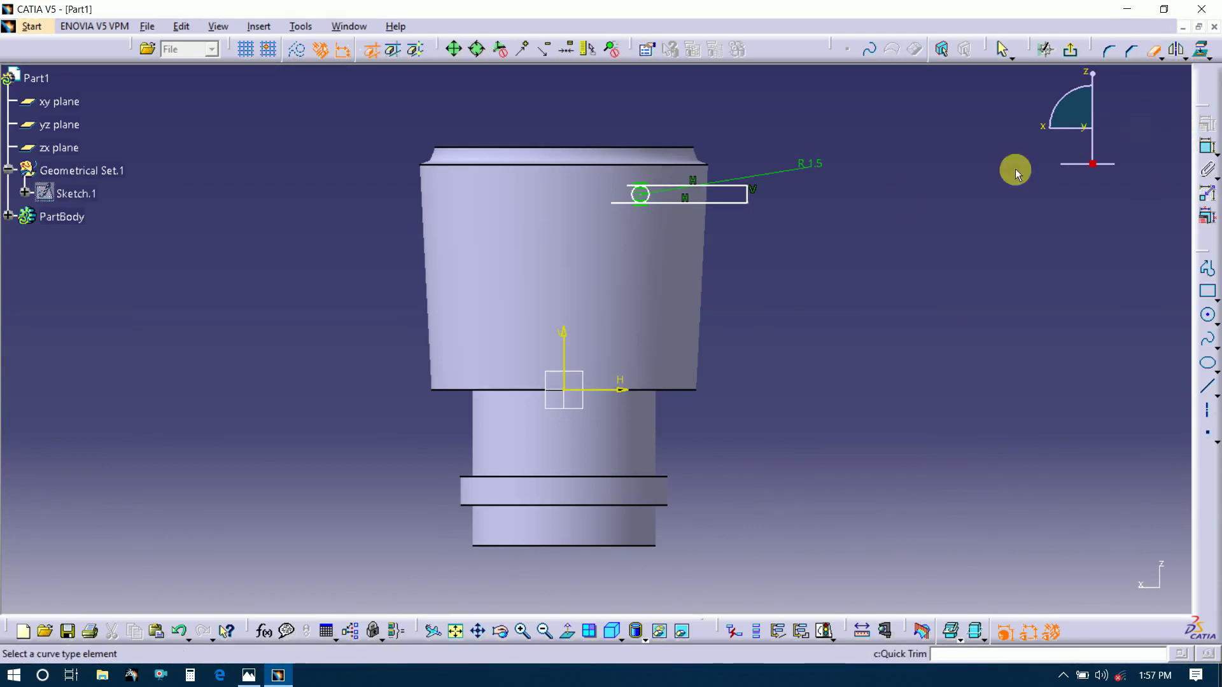
click(625, 205)
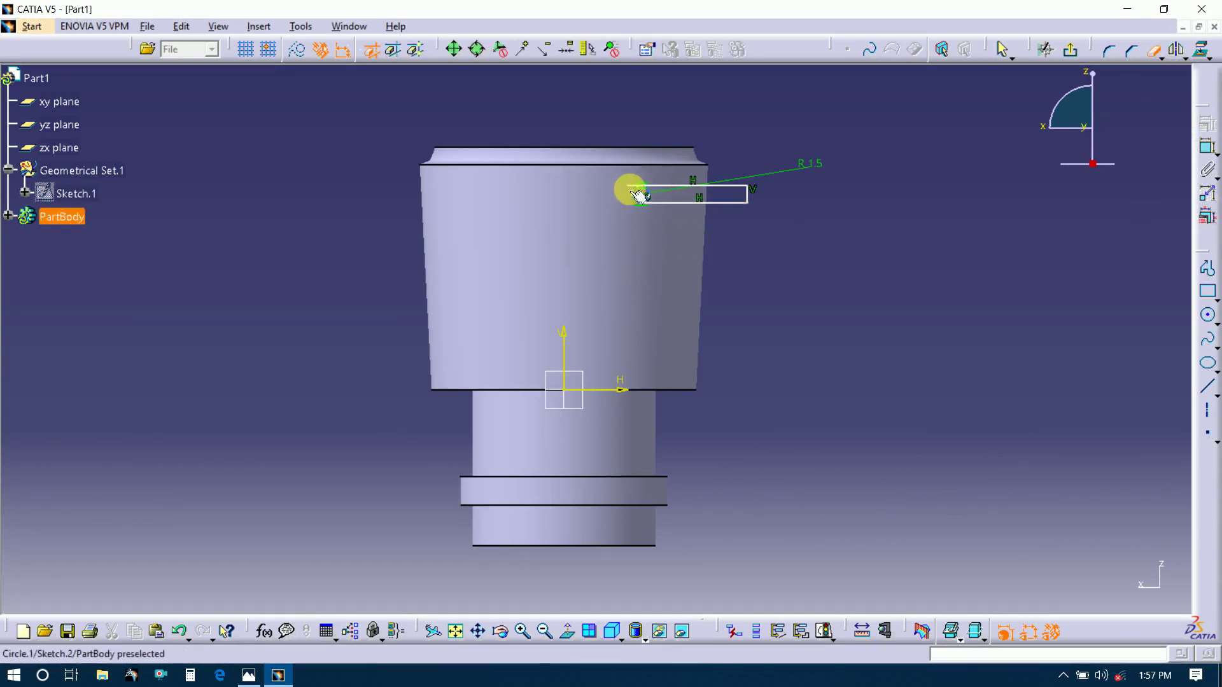
click(639, 191)
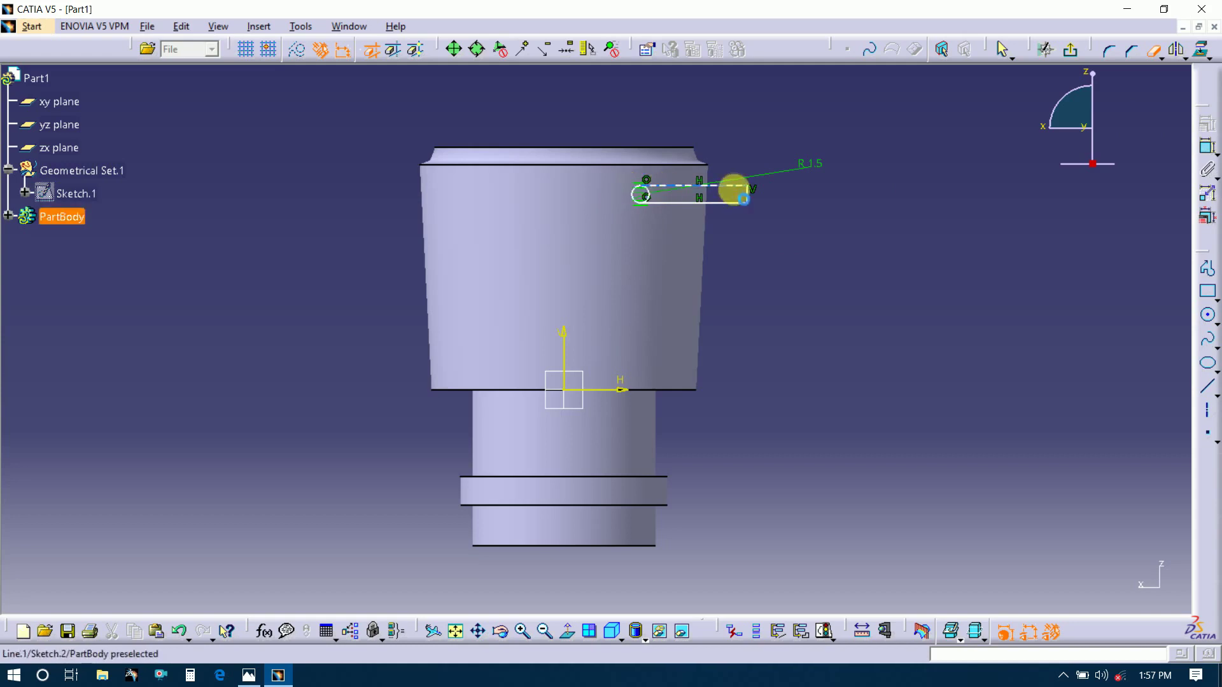
click(656, 200)
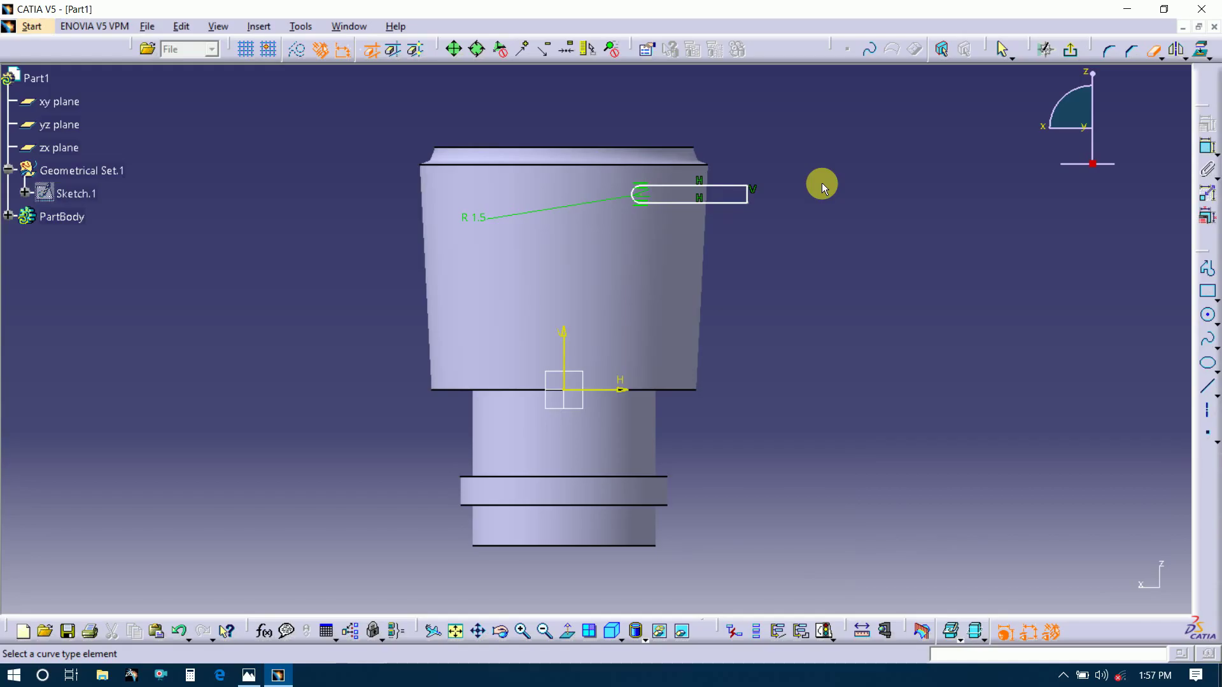
key(alt+Tab)
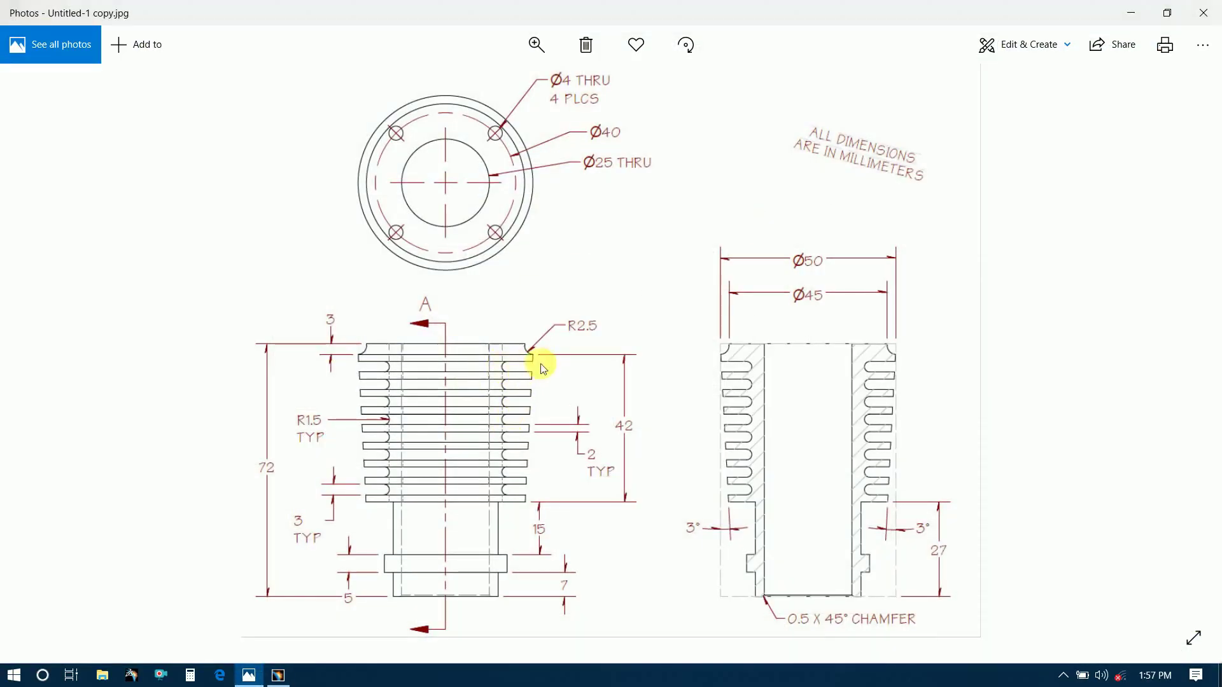
key(alt+Tab)
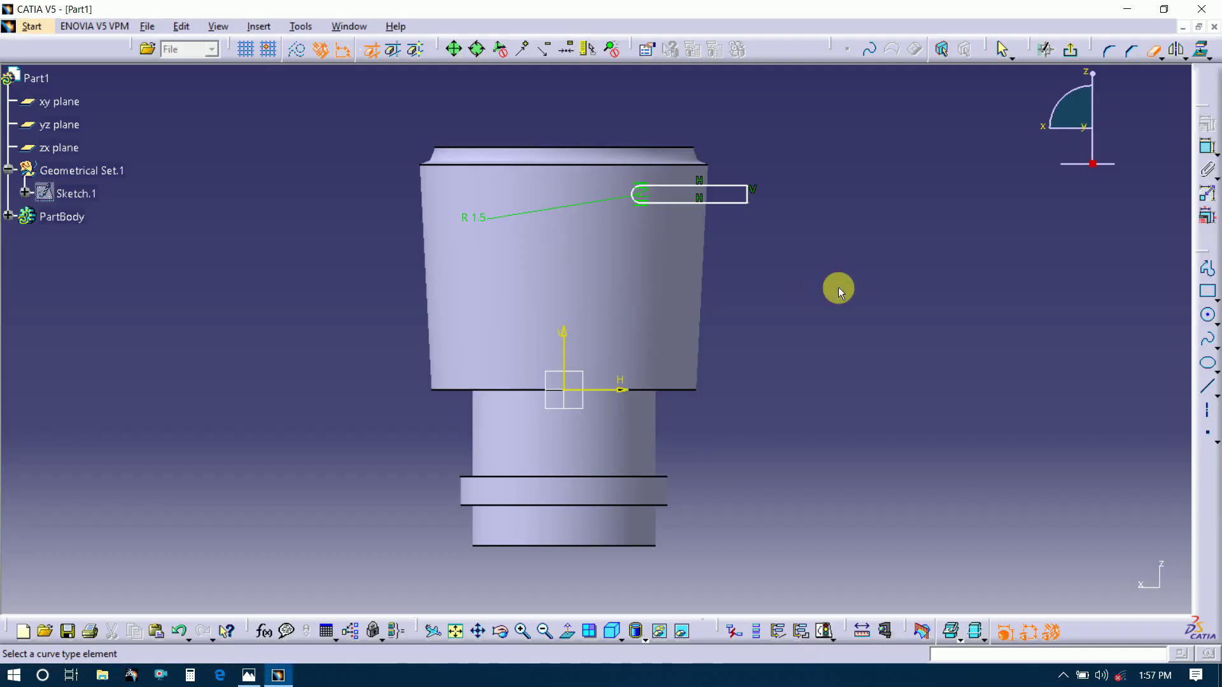
Dimension the groove profile's arc centre from the vertical axis and set the distance to 18 mm.
click(1208, 146)
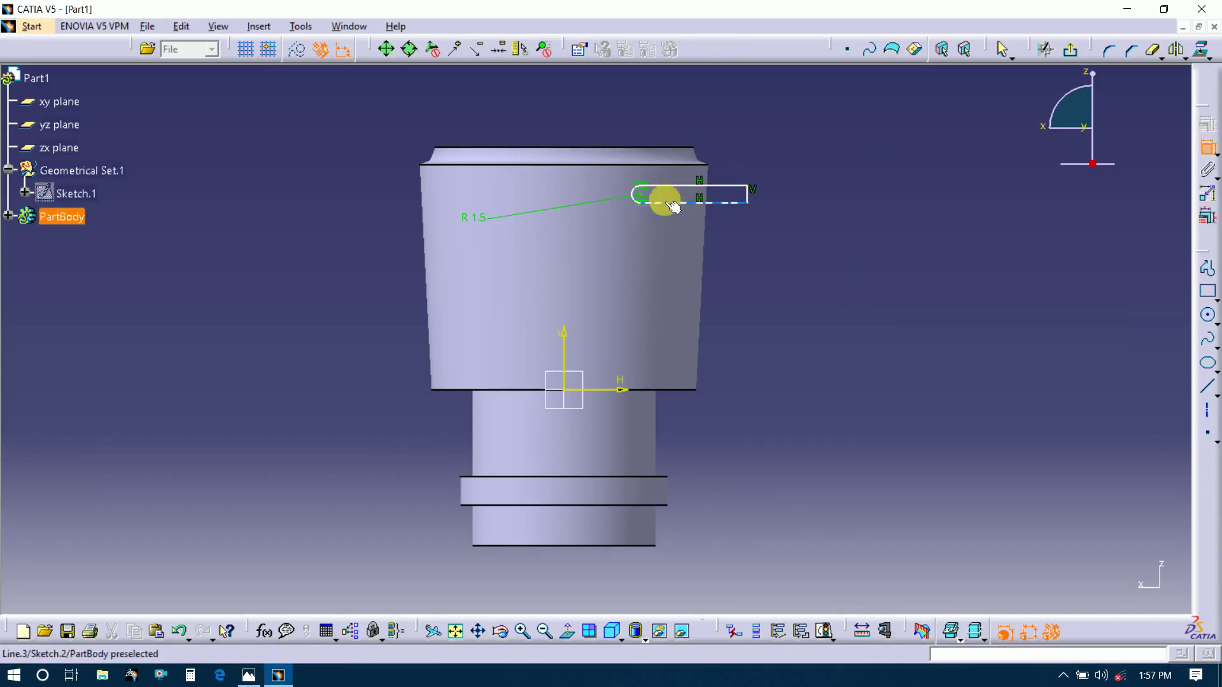
click(565, 343)
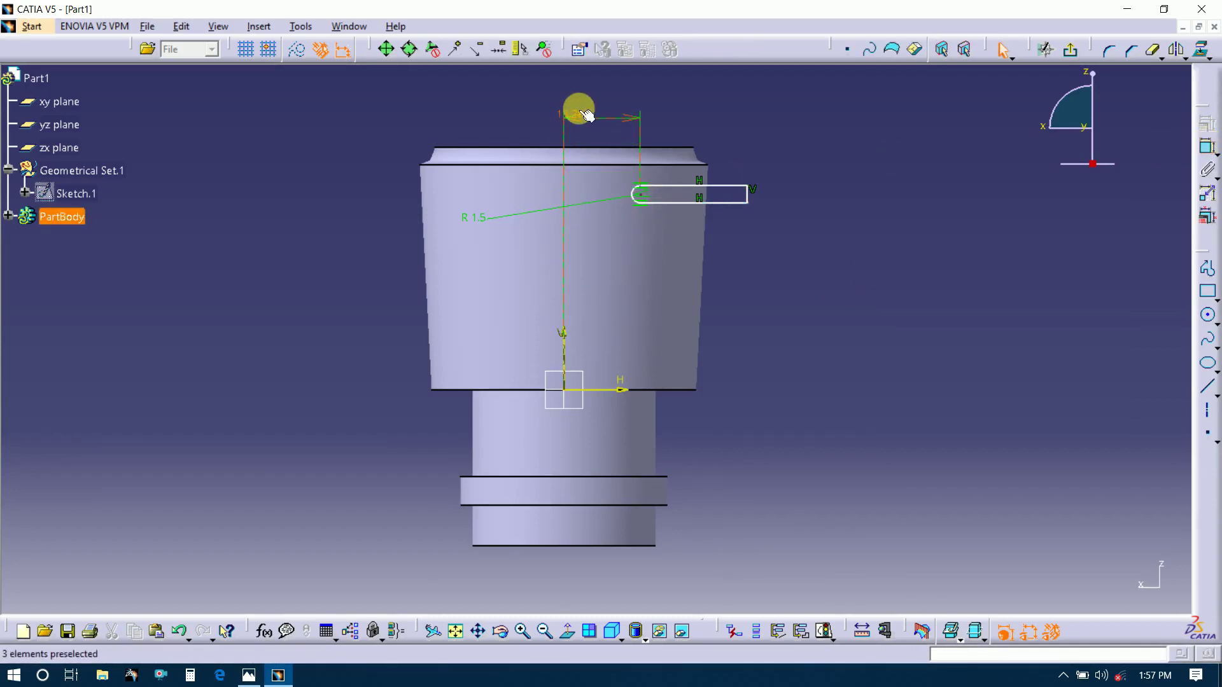
double_click(586, 116)
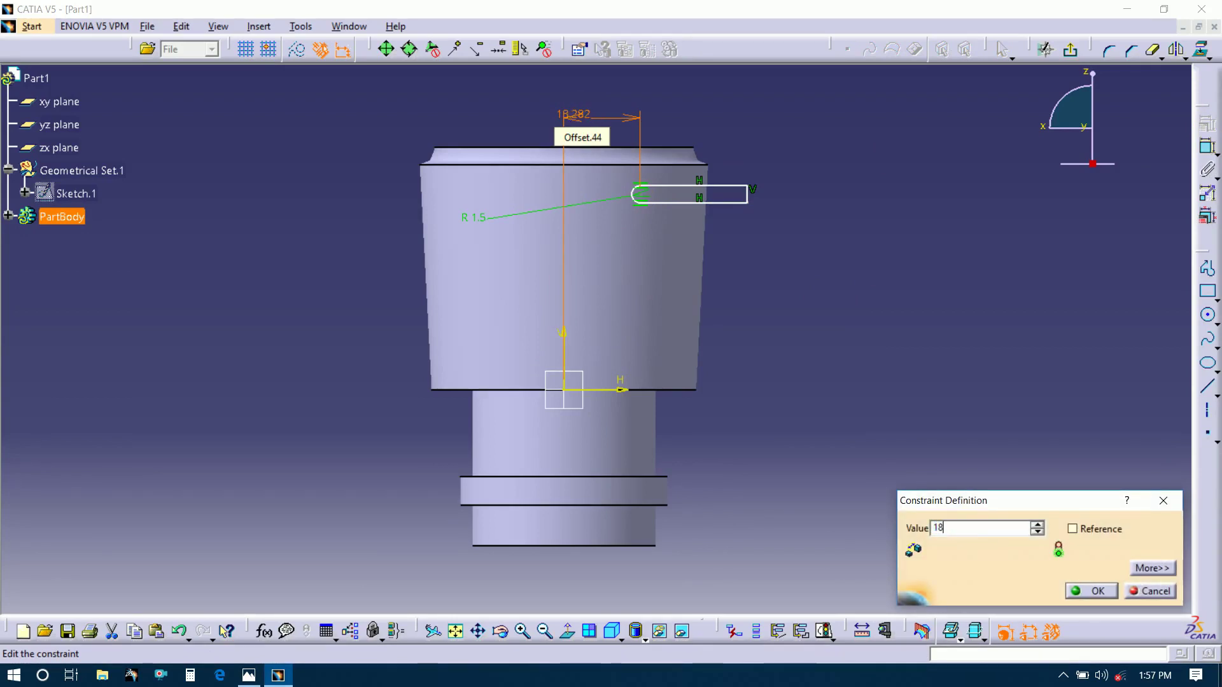
key(Return)
click(793, 113)
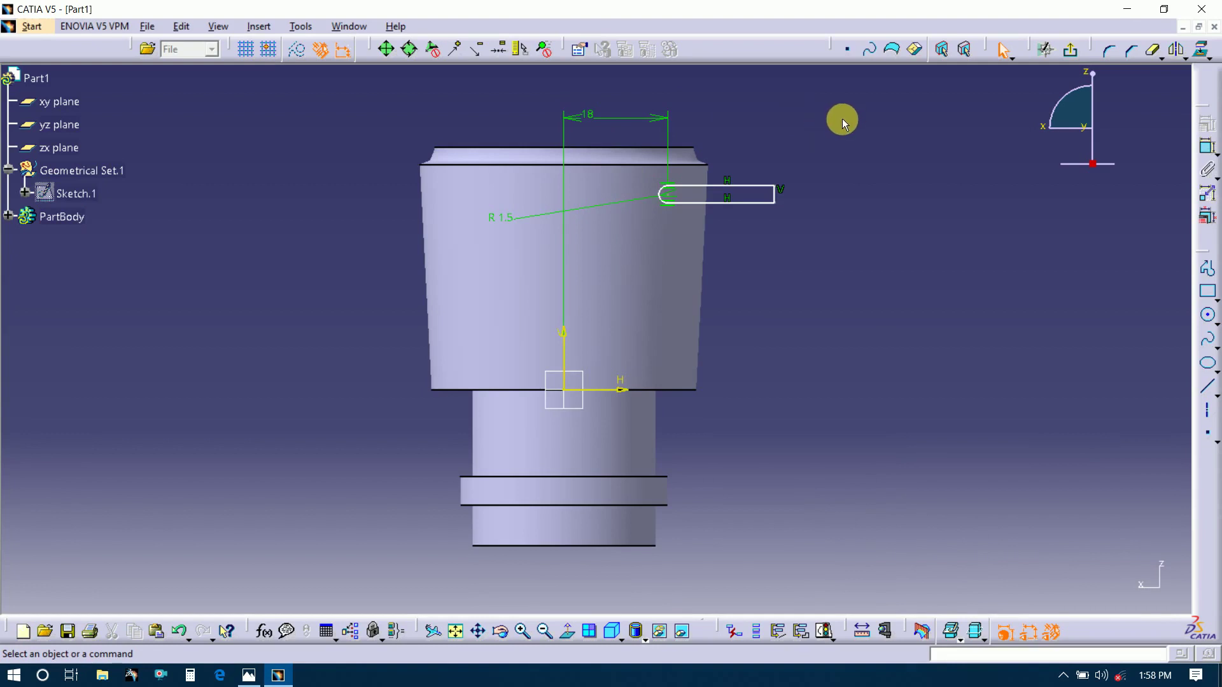
Set the groove profile's upper line 2 mm below the body's upper rim edge, checking the drawing, and exit the sketch.
click(1212, 150)
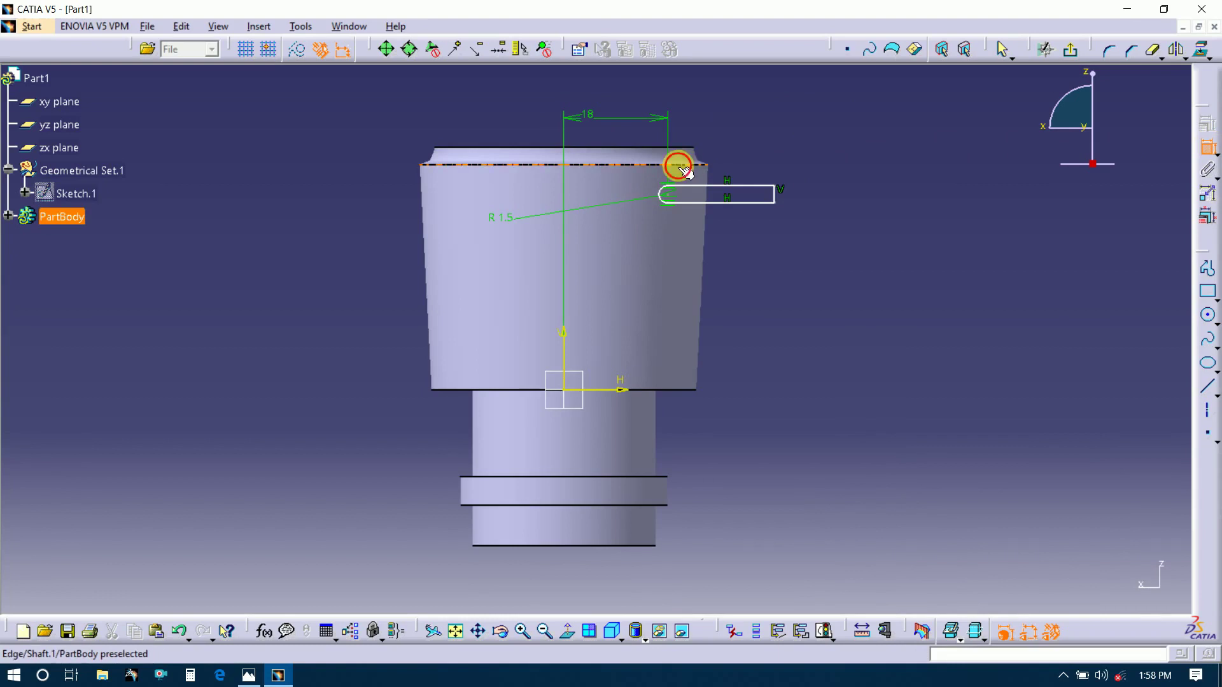
click(686, 167)
click(698, 186)
click(829, 182)
double_click(839, 175)
key(alt+Tab)
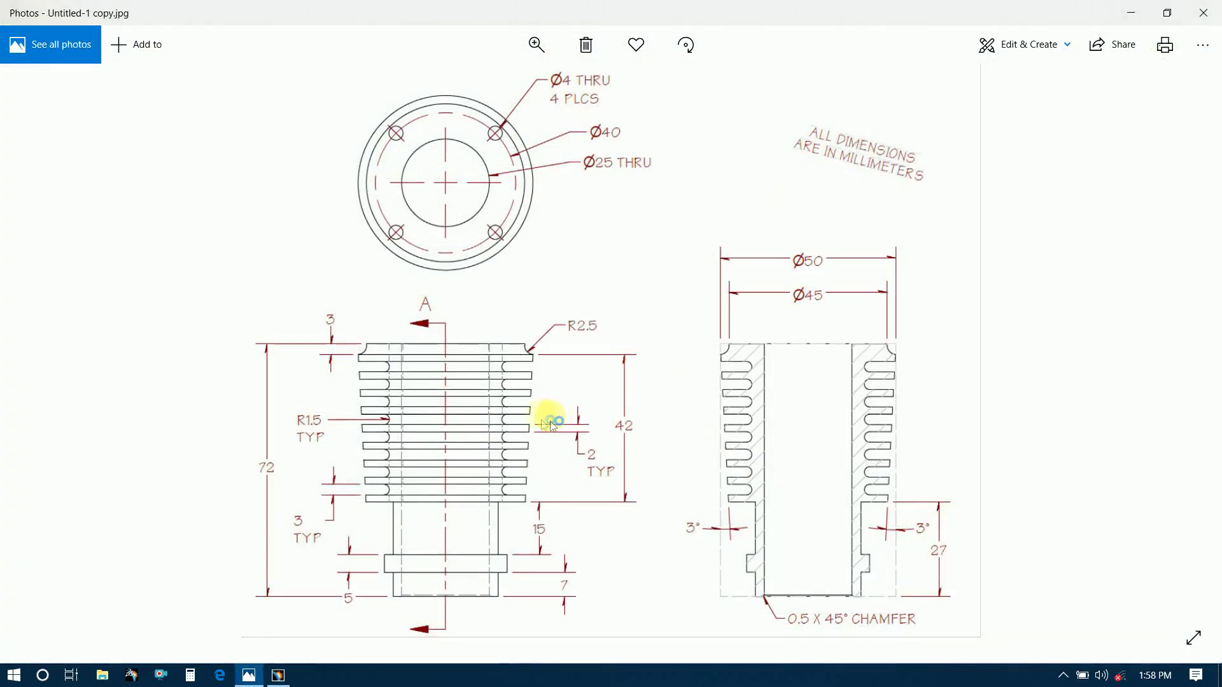
key(alt+Tab)
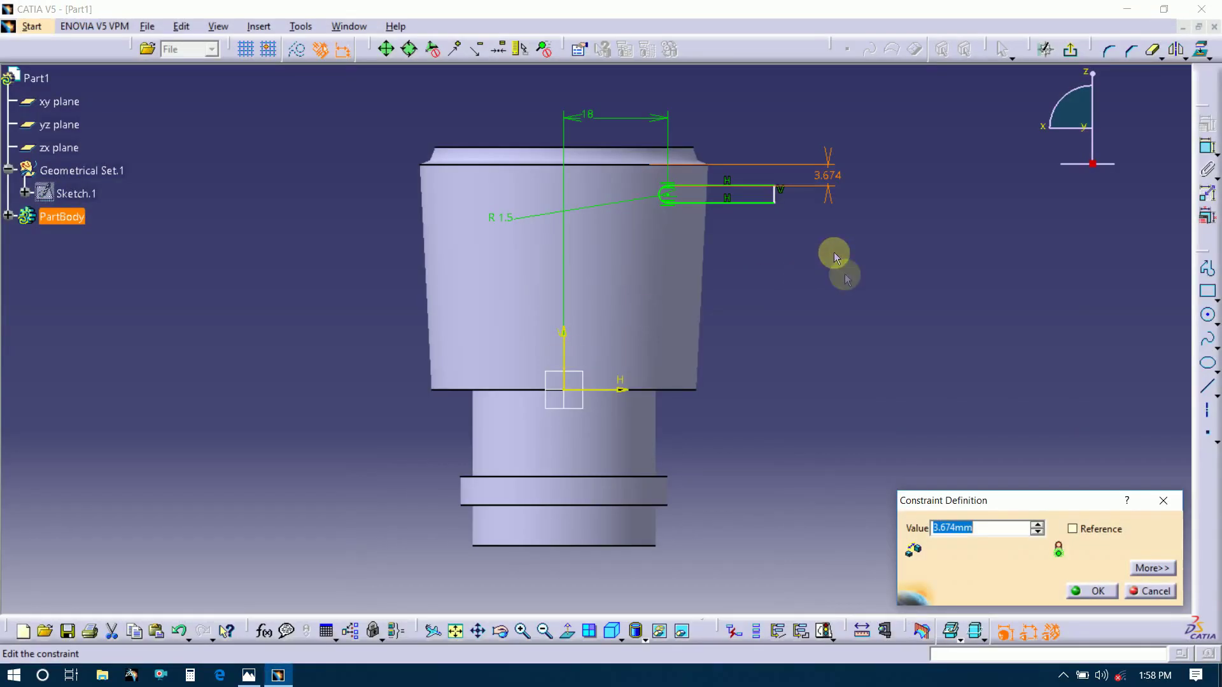
key(Return)
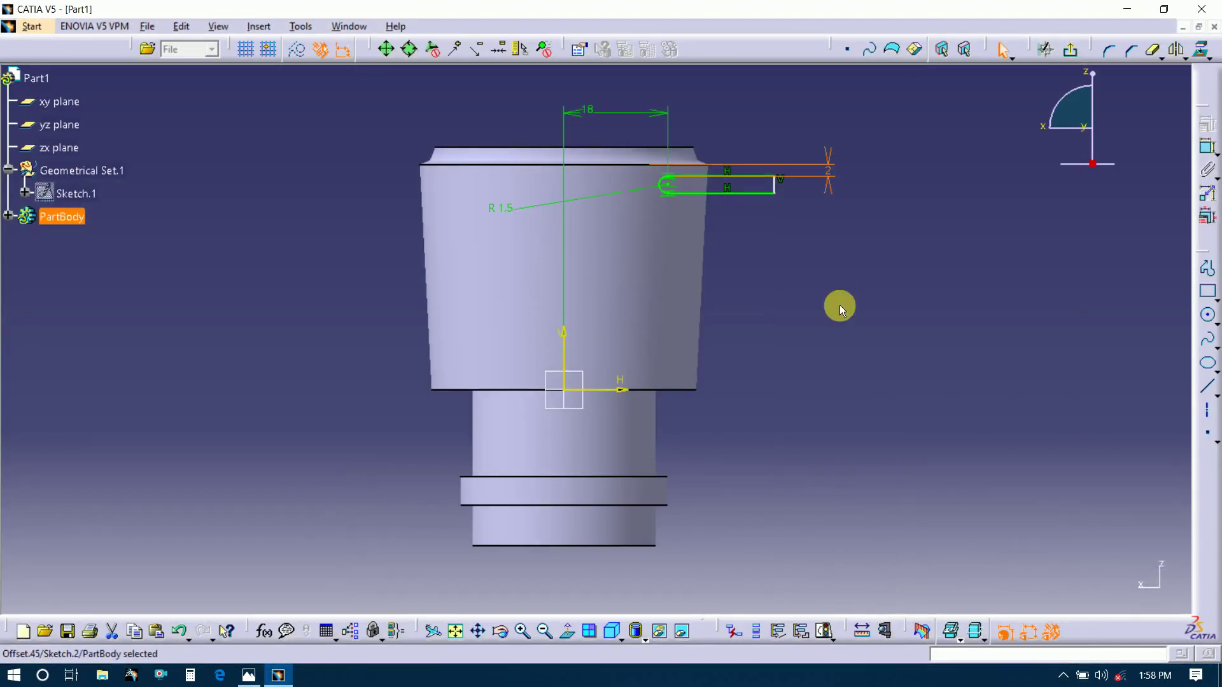
click(1070, 49)
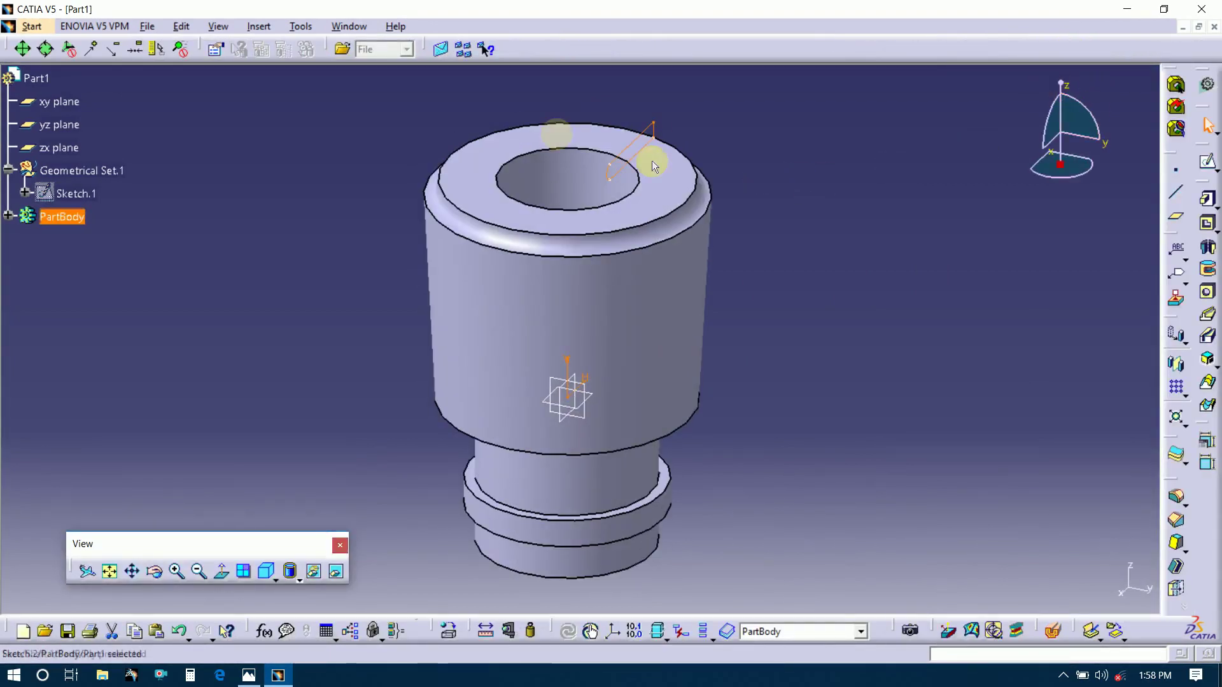
Cut a 360° groove by revolving the round-ended profile about the shaft's axis.
key(alt+Tab)
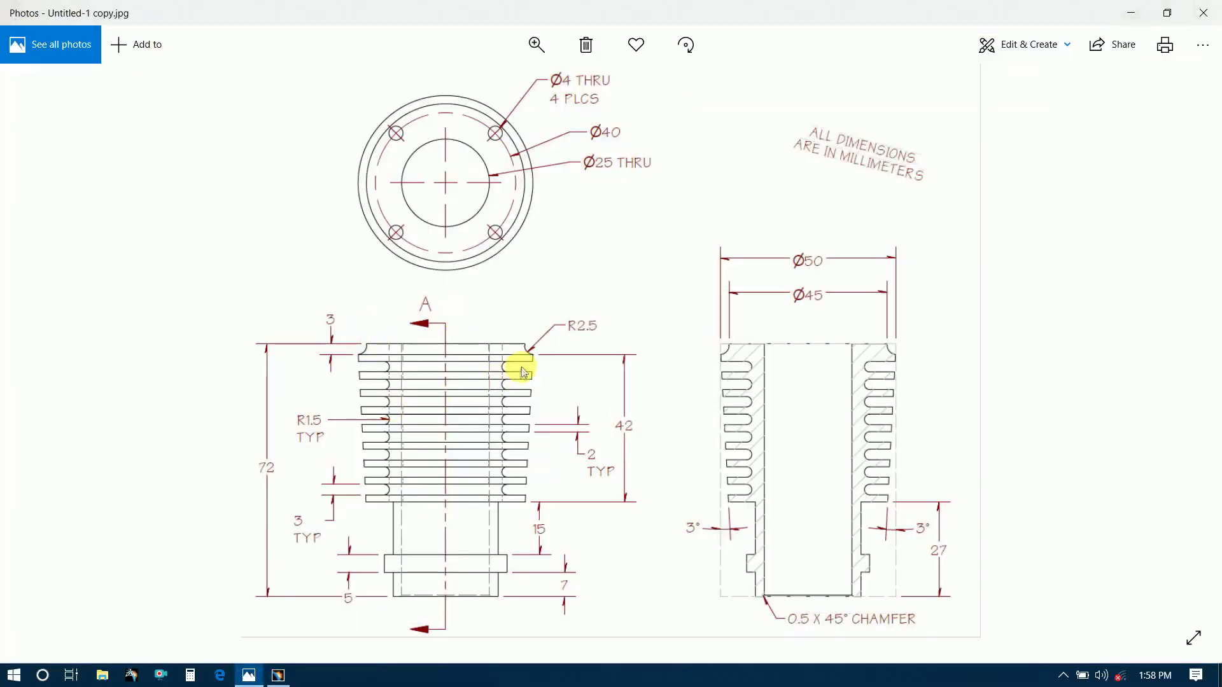
key(alt+Tab)
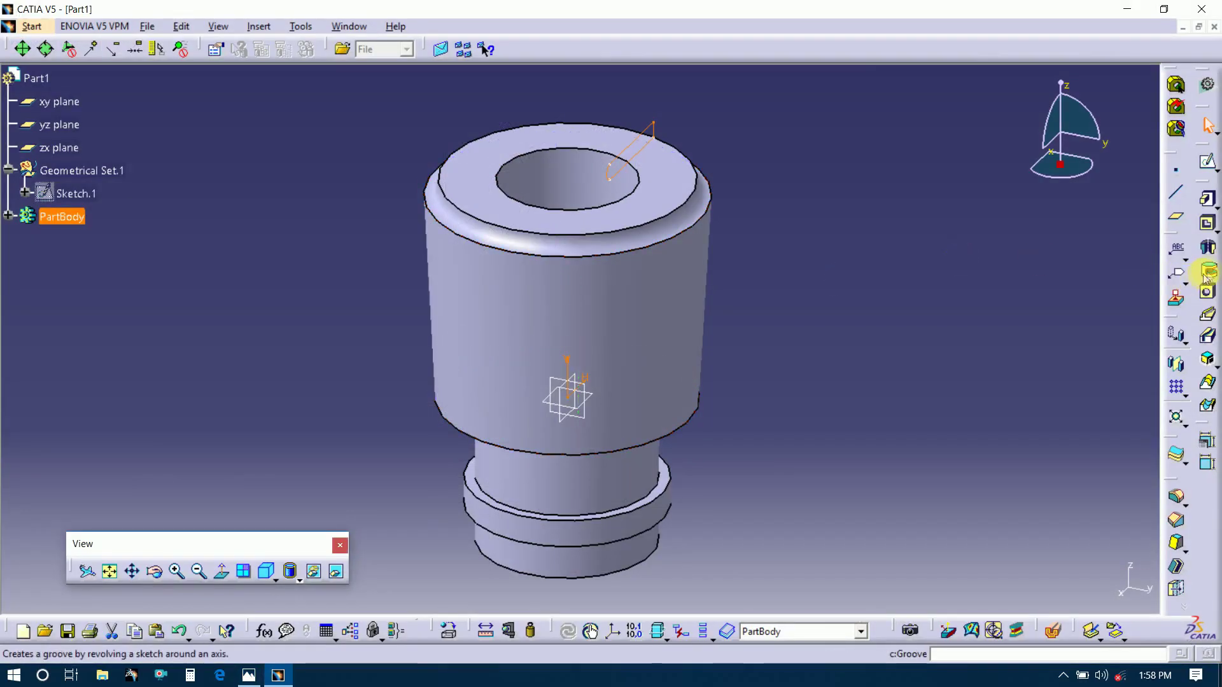
click(1209, 272)
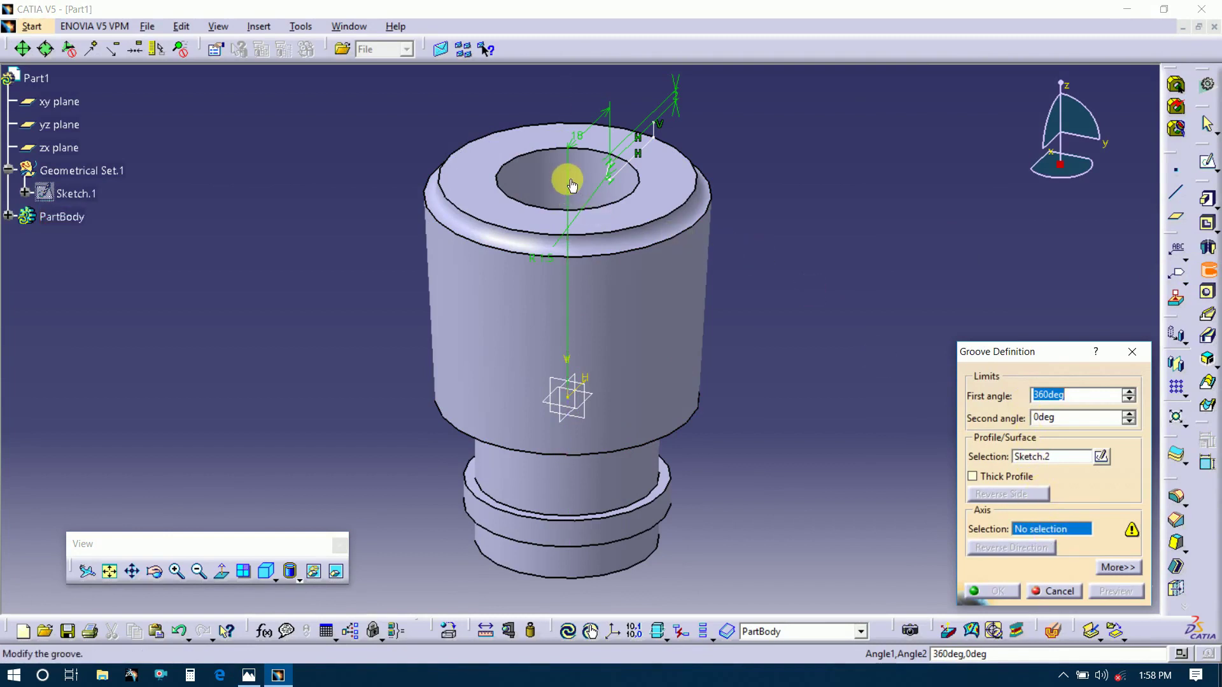
click(573, 198)
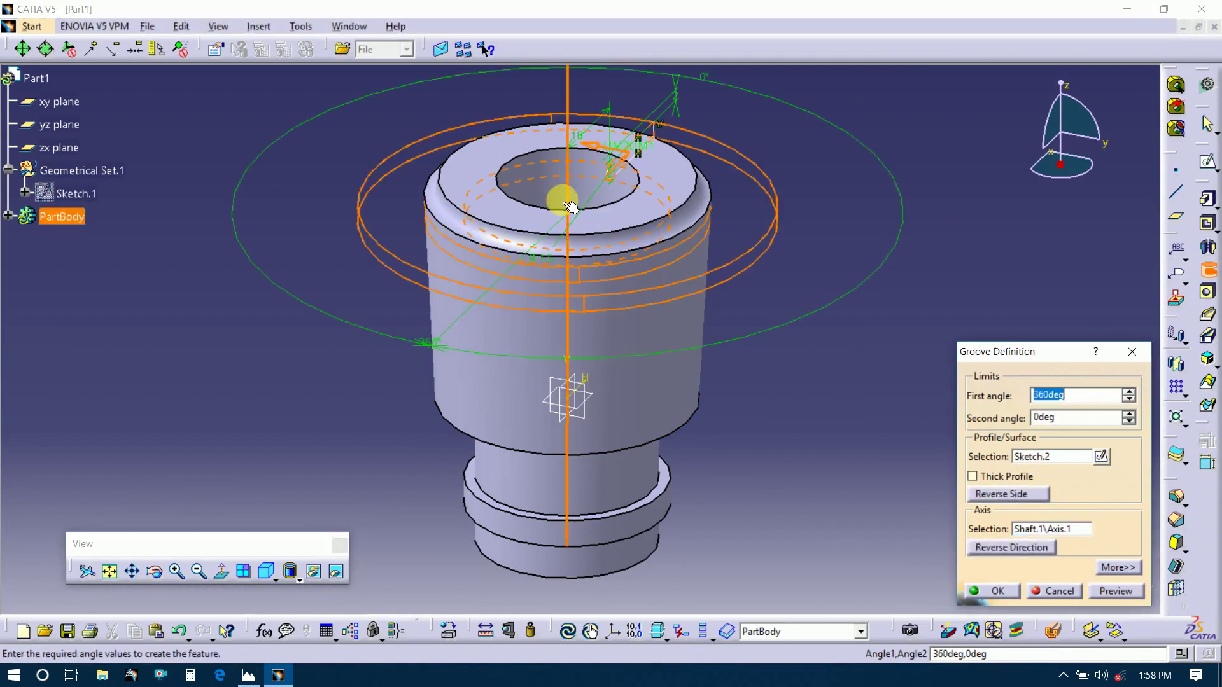
click(1115, 591)
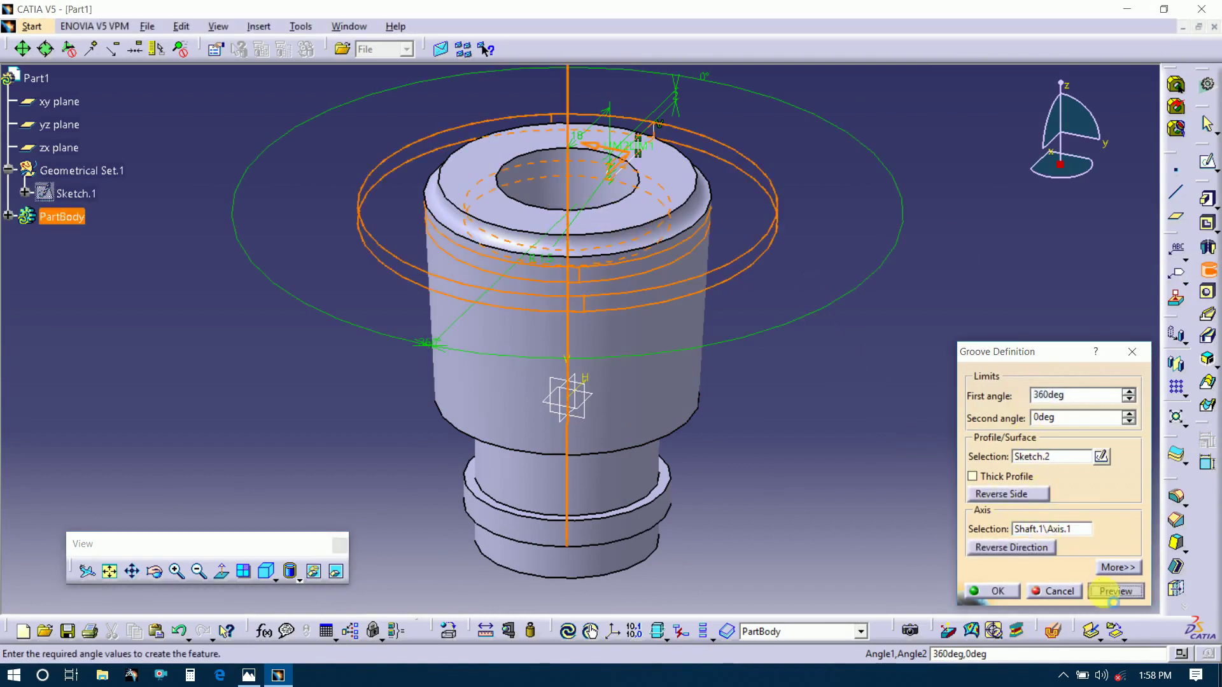
click(999, 591)
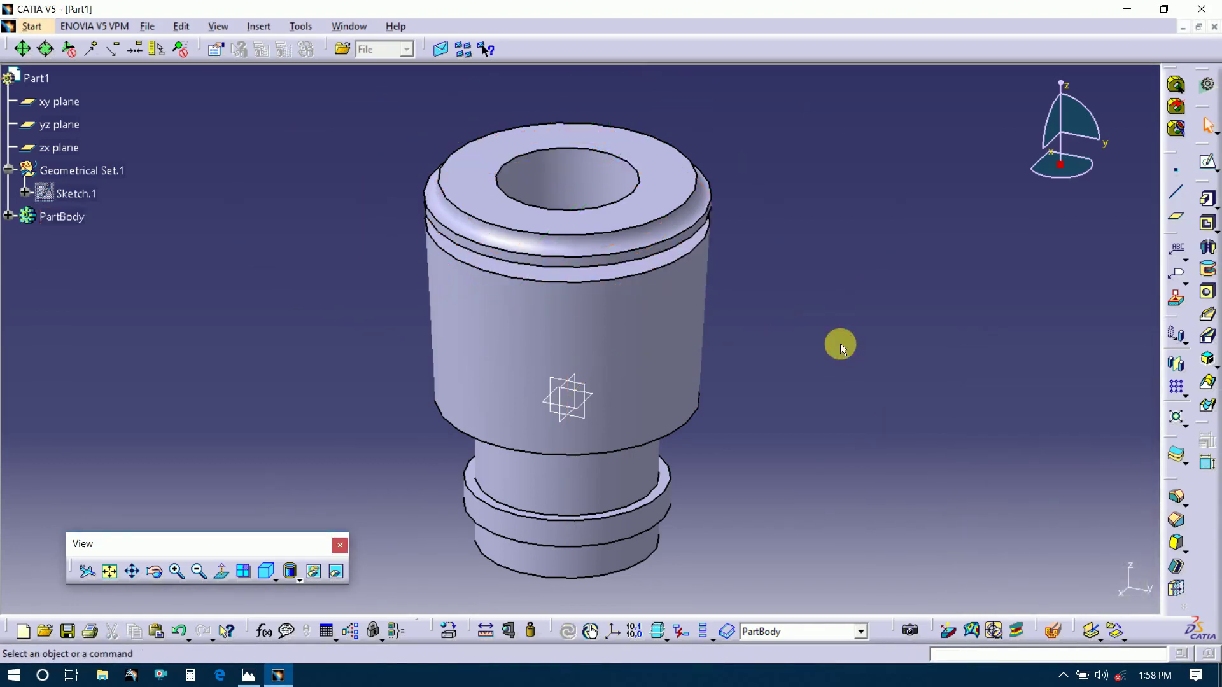
Start a rectangular pattern of the groove with 8 instances, checking the groove count in the drawing.
click(154, 571)
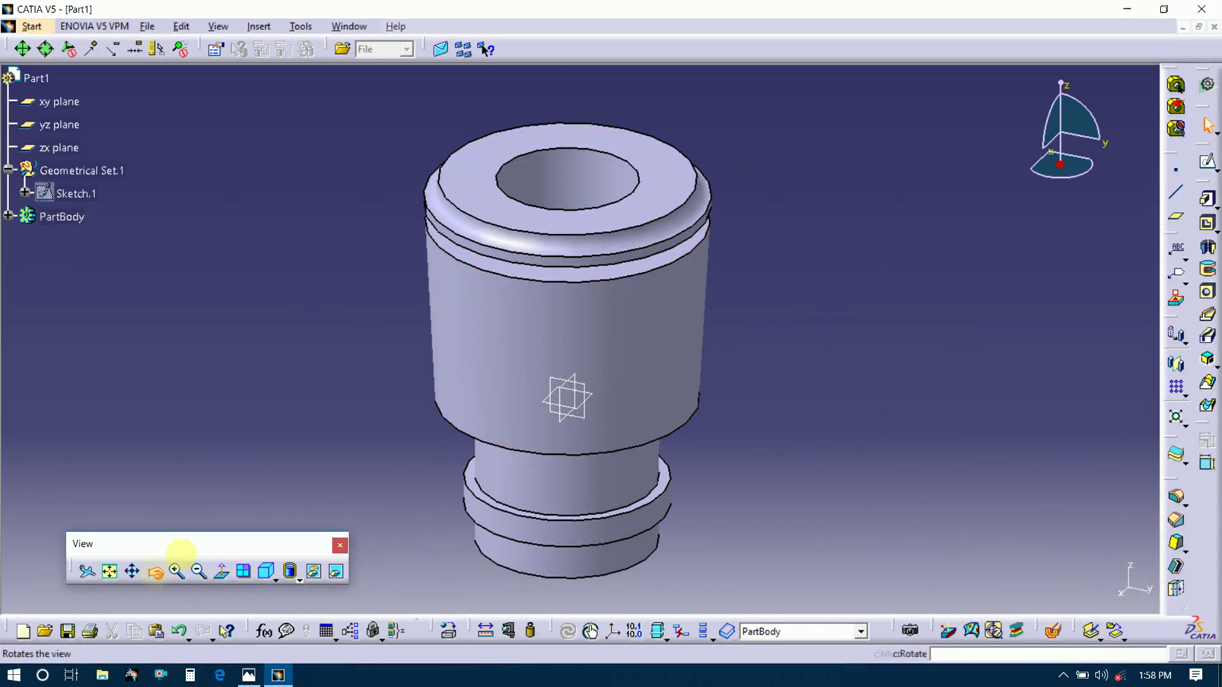
drag(877, 439, 699, 410)
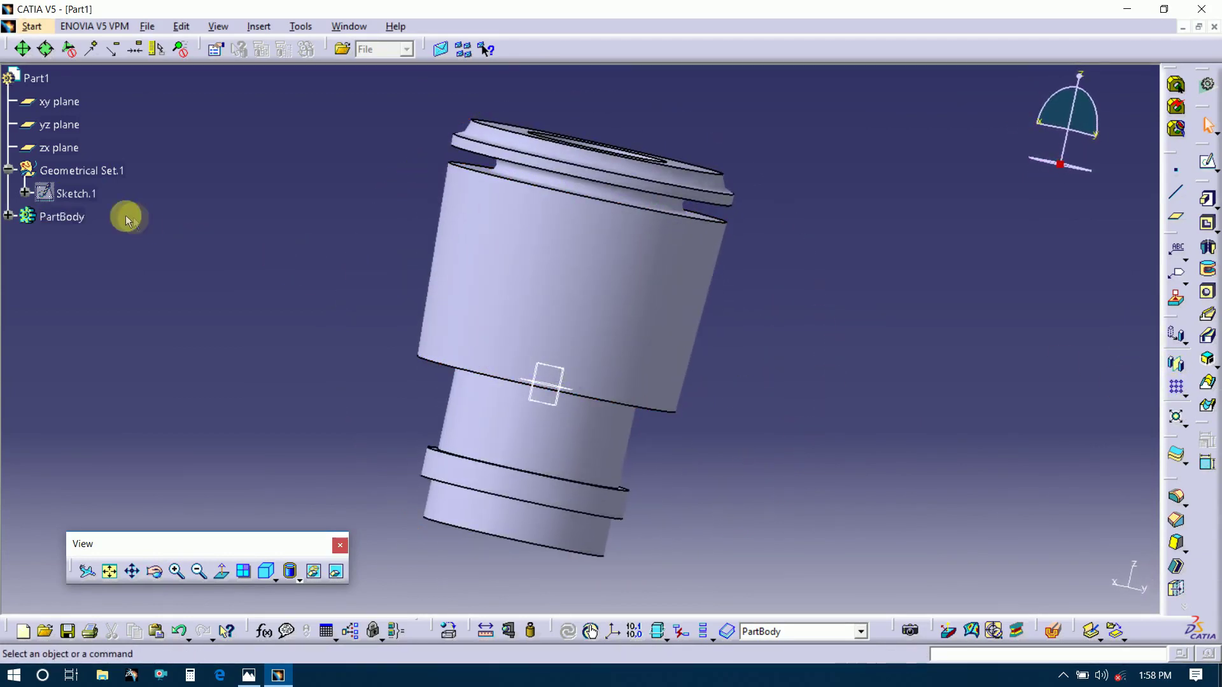
click(9, 216)
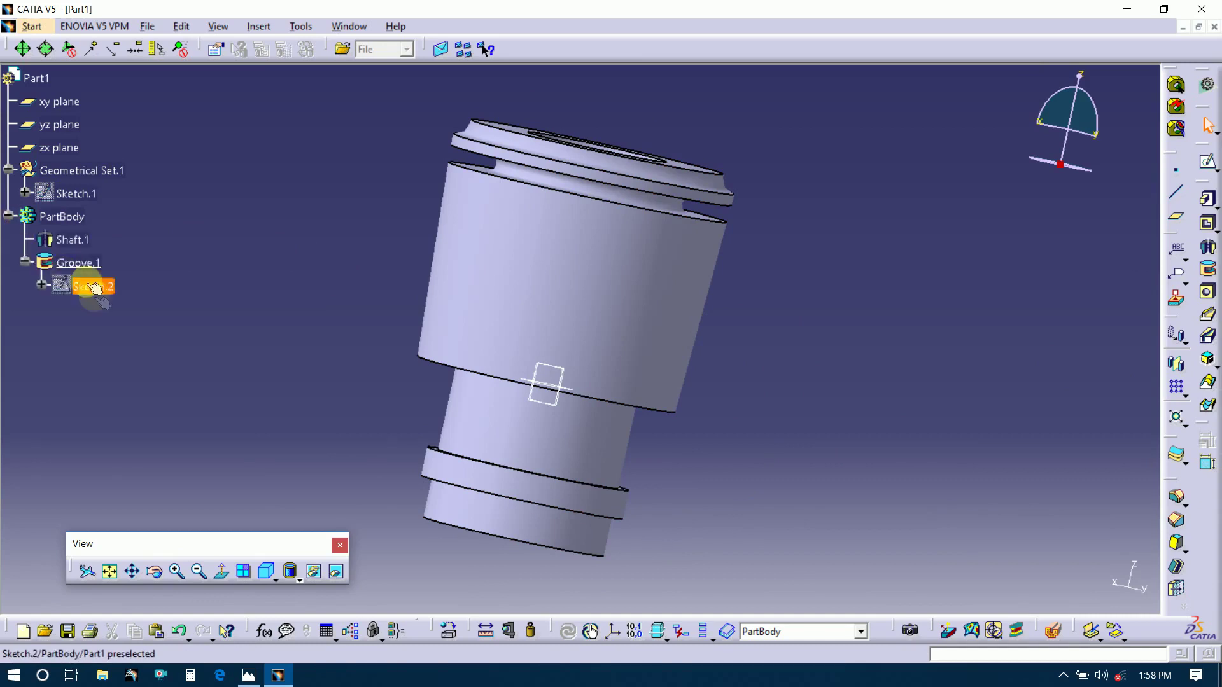
click(77, 262)
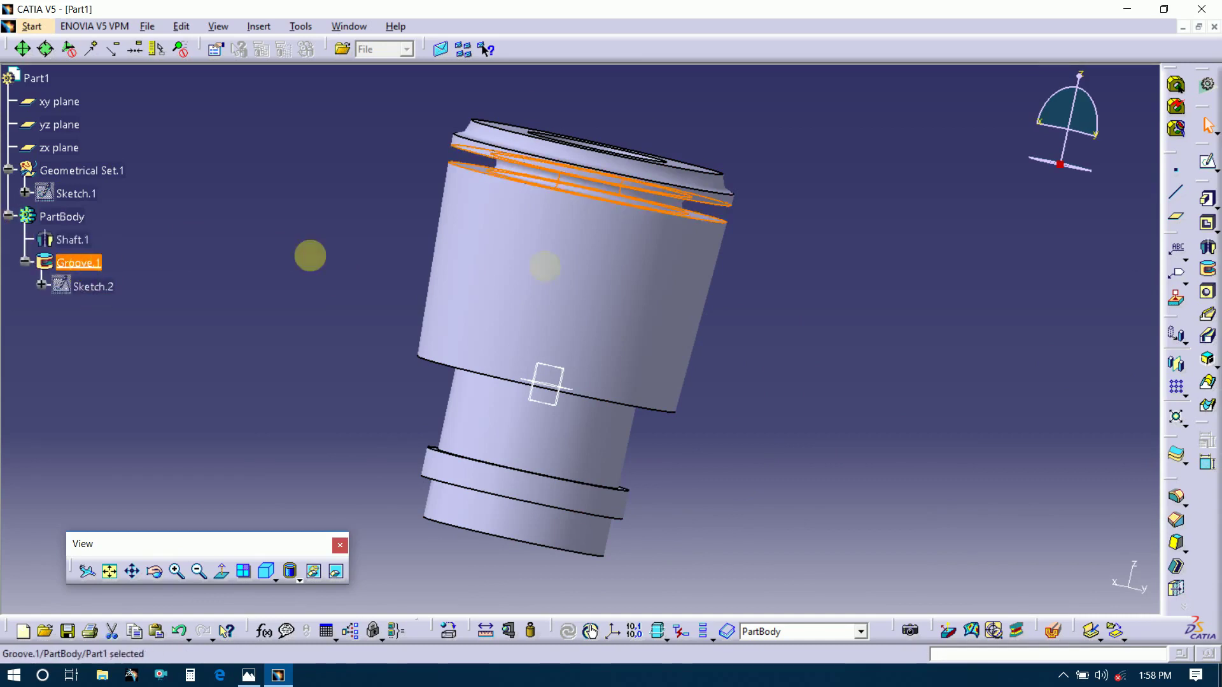
click(1170, 390)
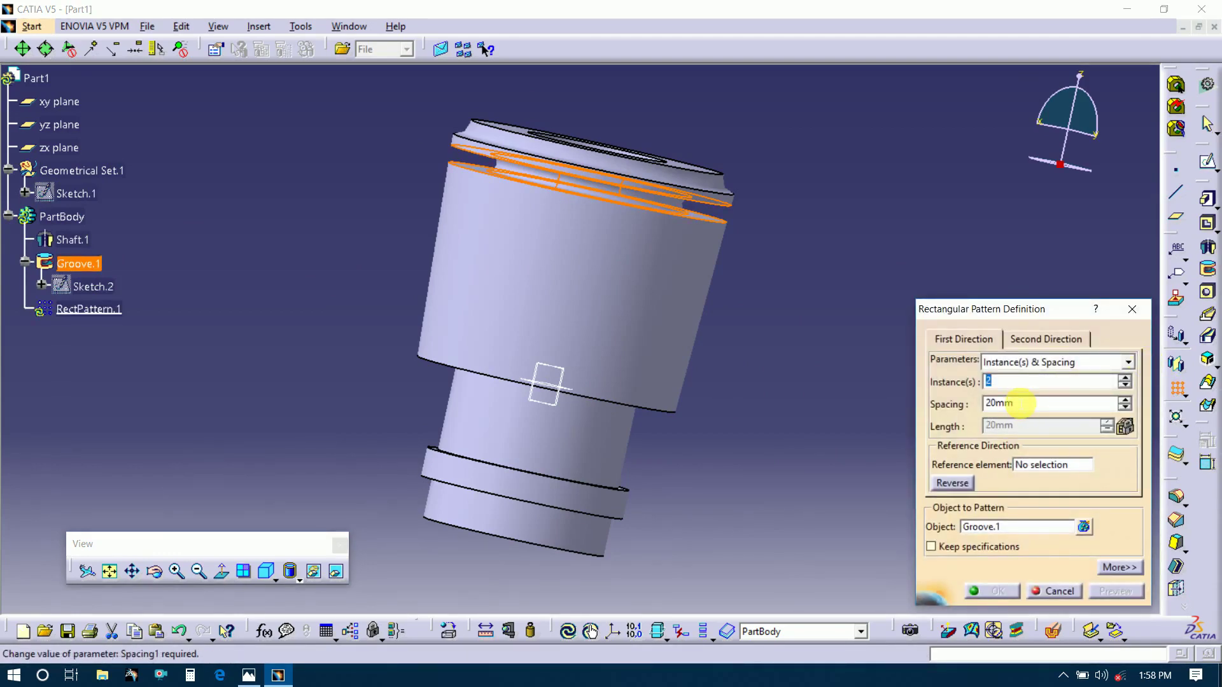
key(alt+Tab)
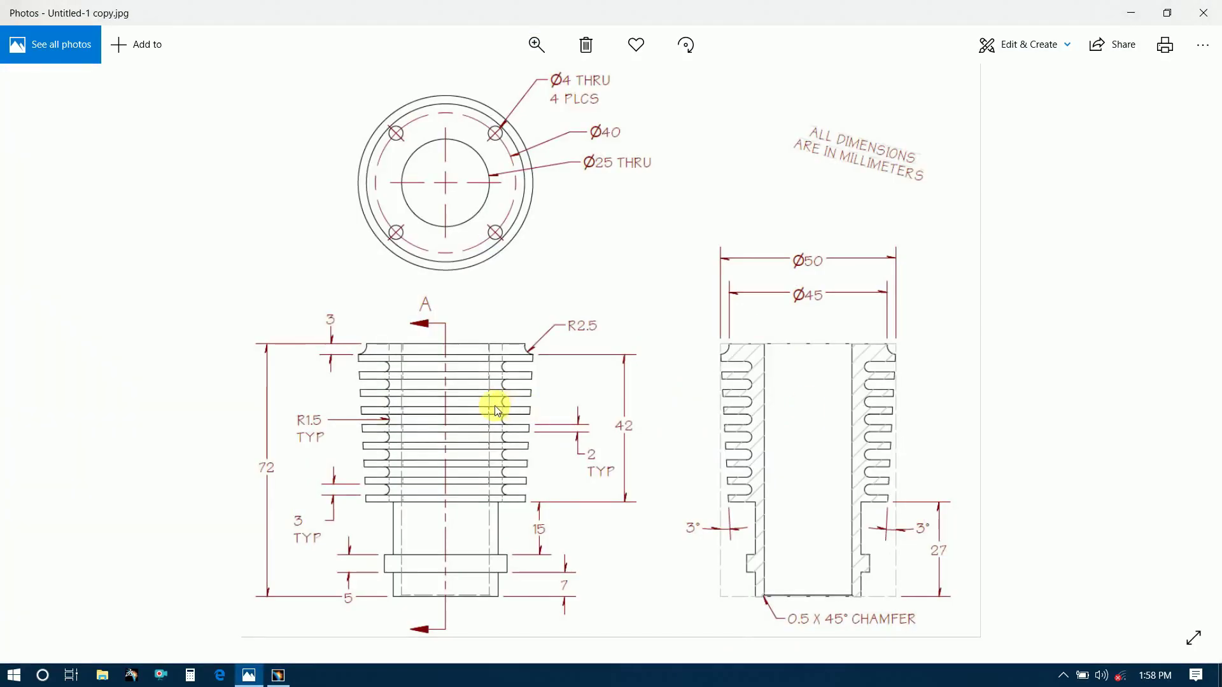
key(alt+Tab)
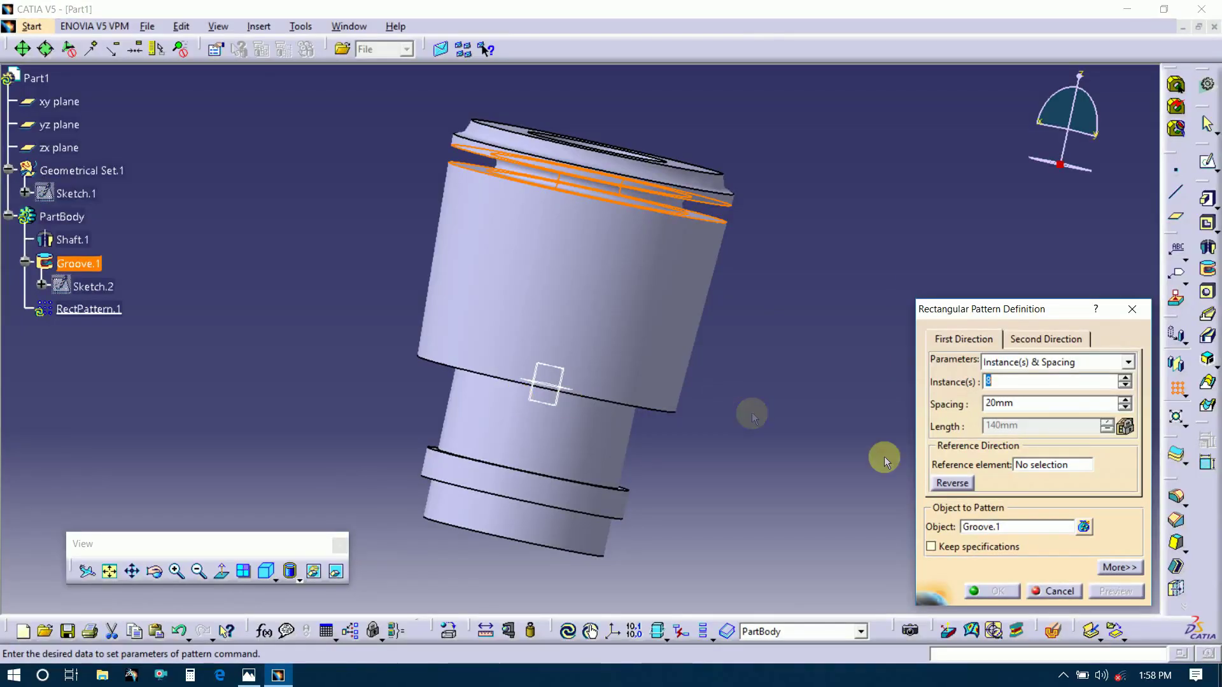
Space the groove pattern 4.5 mm along the shaft's axis, reverse it to run down the body, and create it.
click(1026, 409)
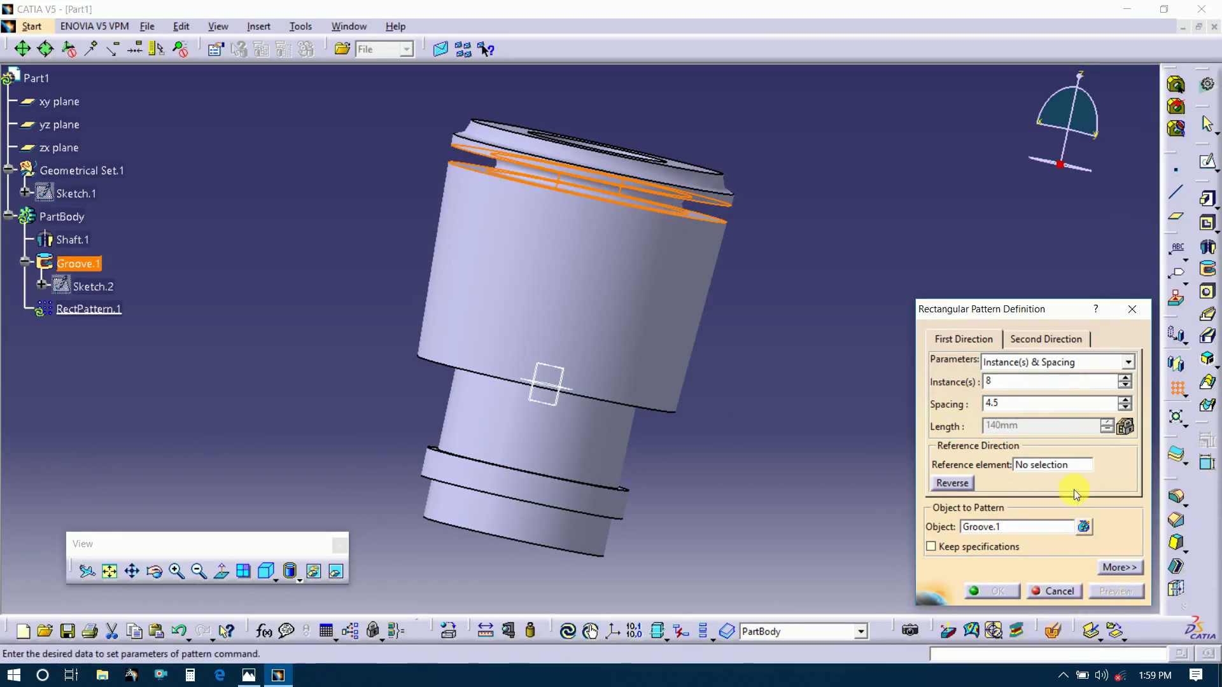
click(1059, 464)
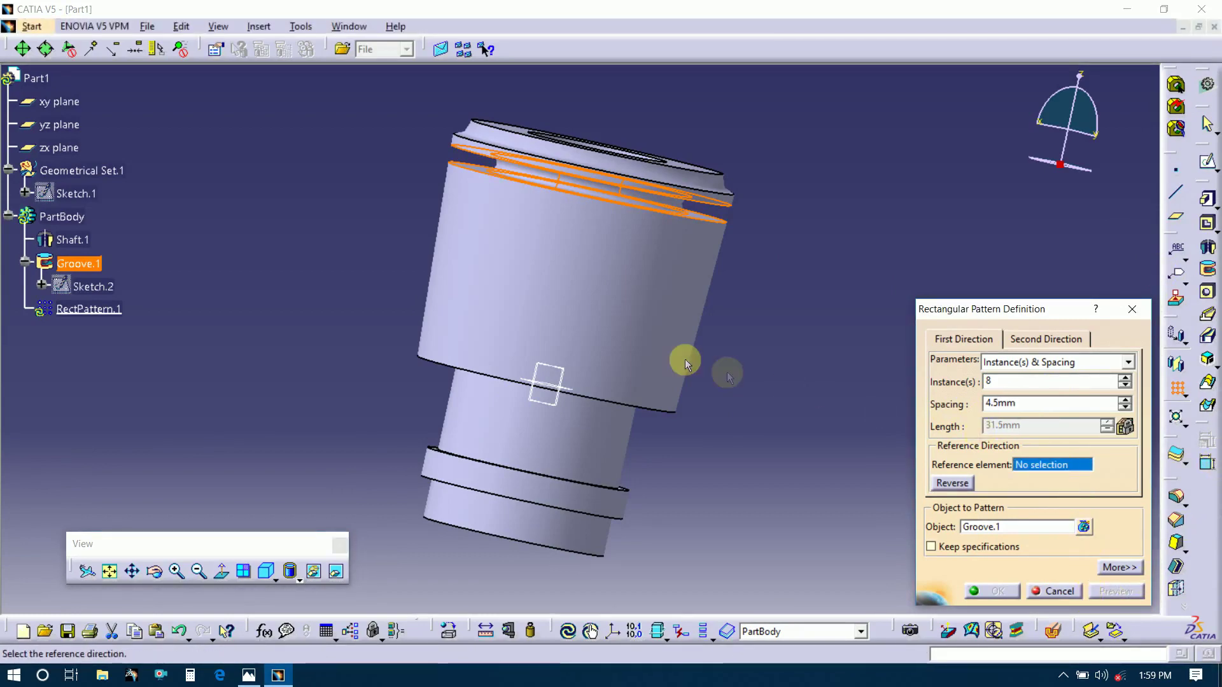
click(578, 291)
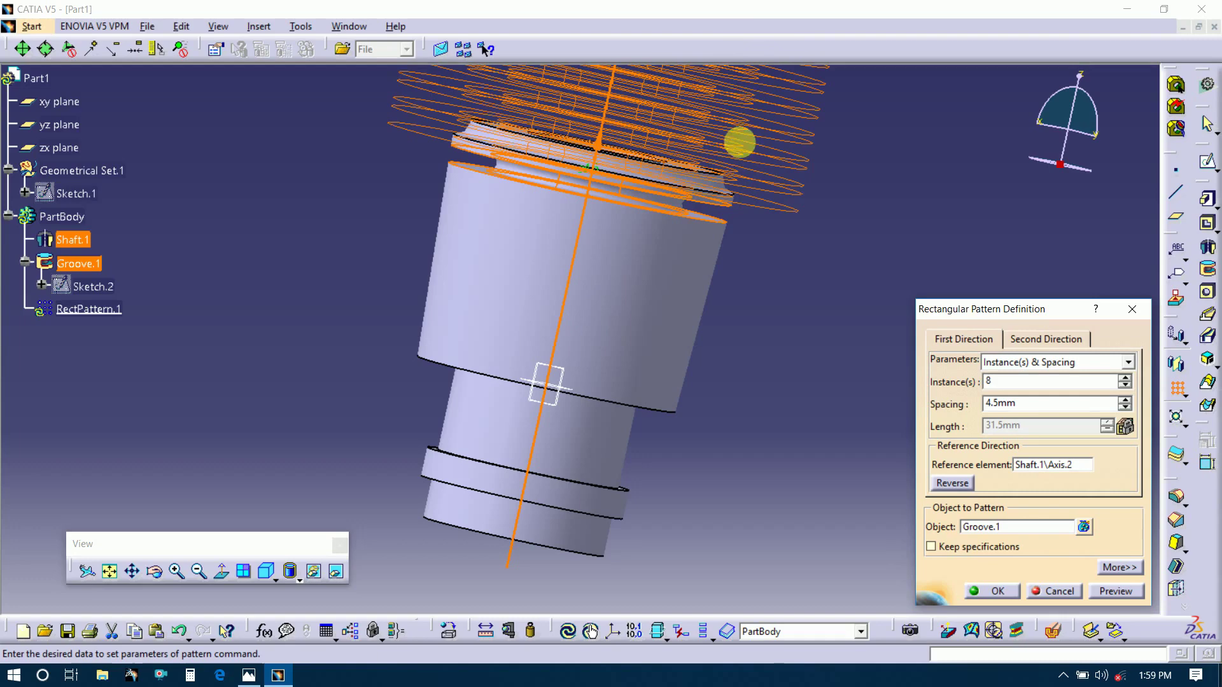
click(952, 483)
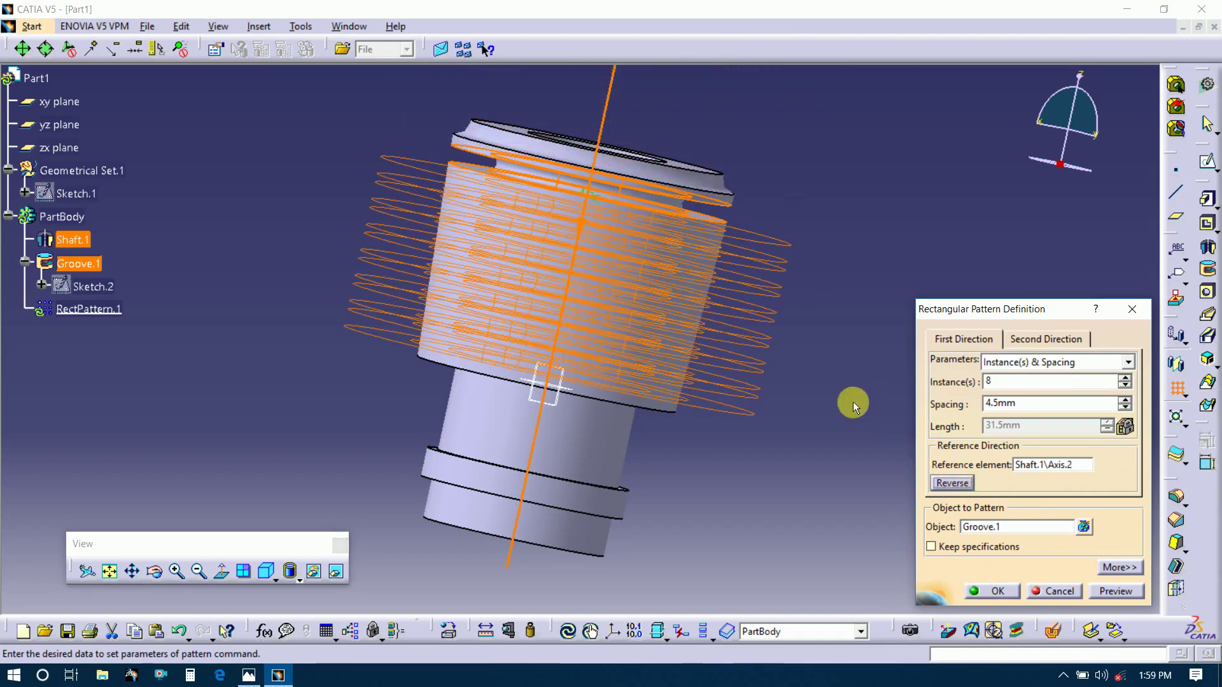
click(1115, 591)
click(1018, 591)
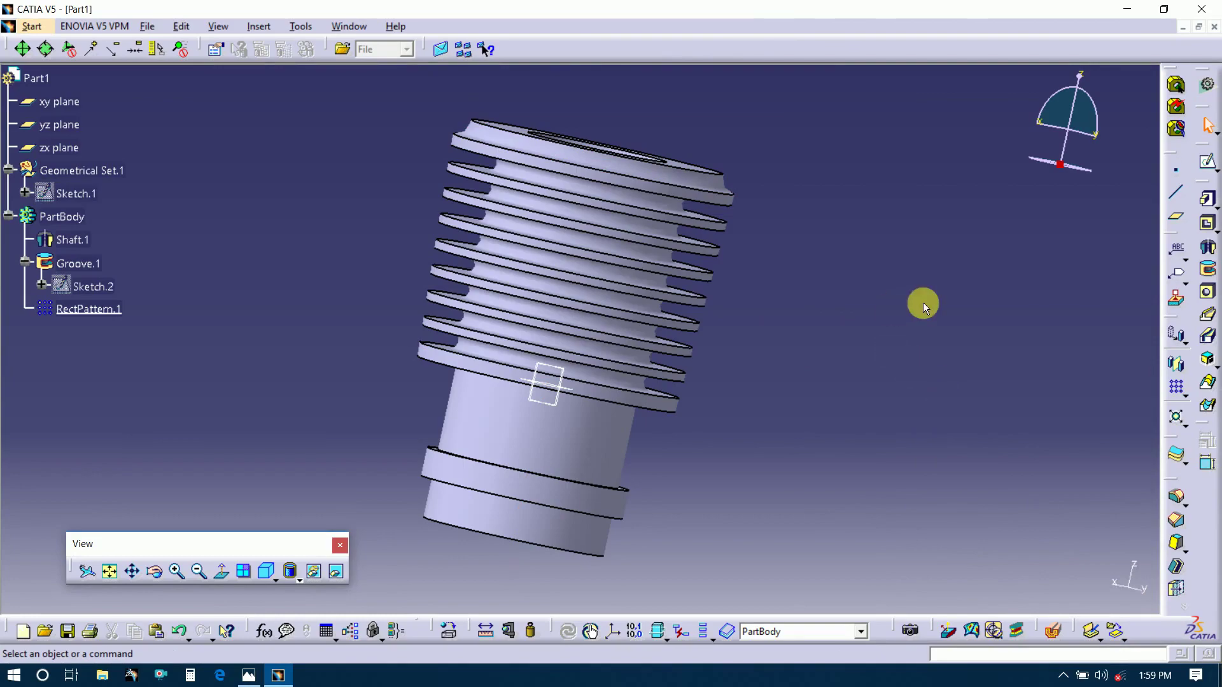
Check the hole layout in the drawing and sketch an origin-centred circle about 38 mm in diameter on the body's top face.
click(155, 571)
mouse_move(846, 257)
mouse_down()
mouse_move(697, 313)
mouse_move(649, 534)
mouse_move(655, 264)
mouse_move(747, 172)
mouse_move(668, 220)
mouse_move(834, 276)
mouse_move(705, 390)
mouse_move(440, 350)
mouse_move(479, 271)
mouse_move(571, 180)
mouse_move(478, 276)
mouse_move(335, 281)
mouse_move(422, 192)
mouse_up()
key(alt+Tab)
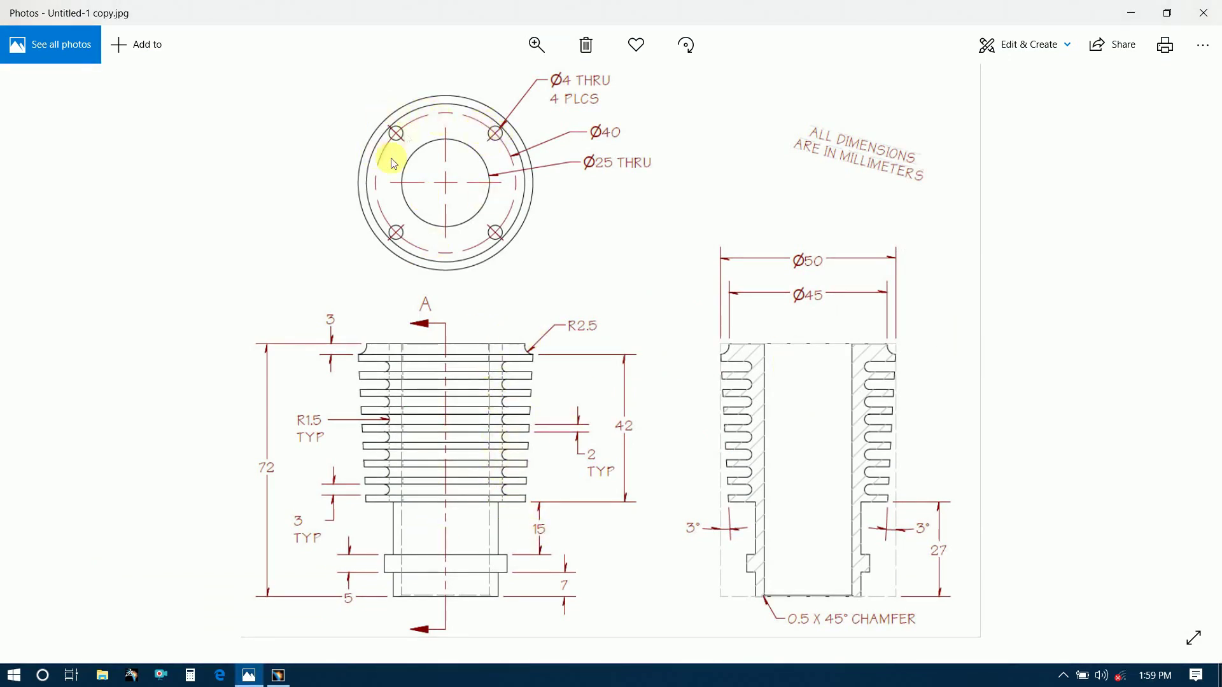
key(alt+Tab)
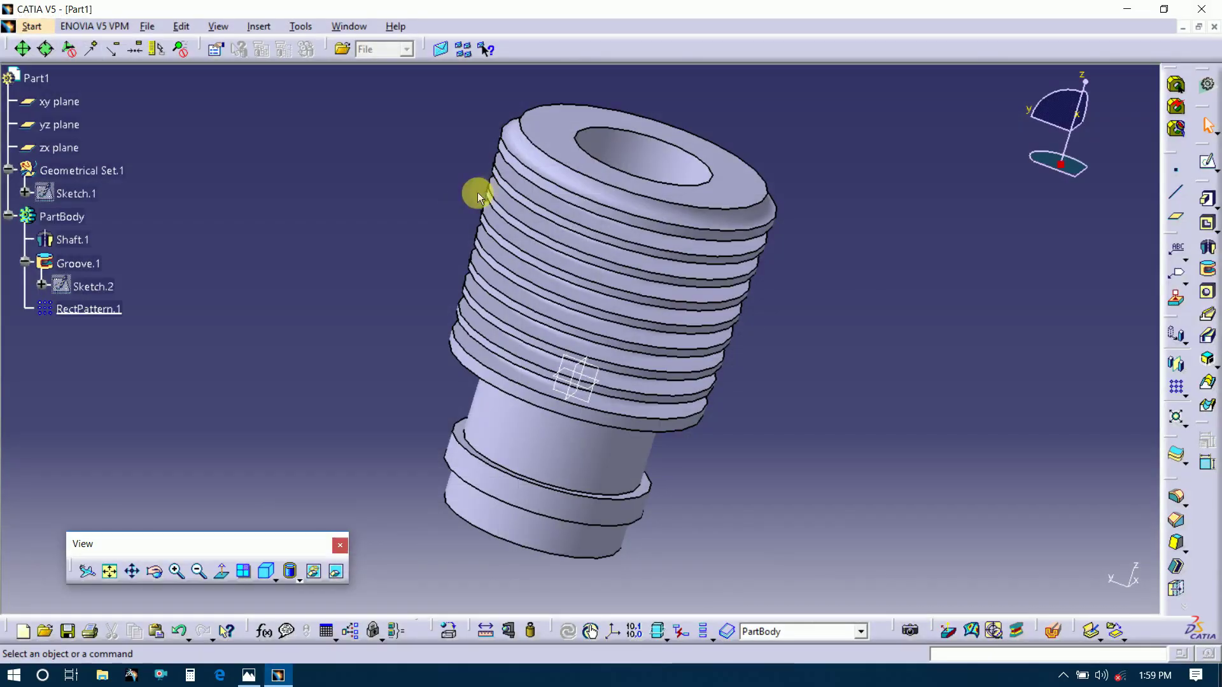
click(748, 191)
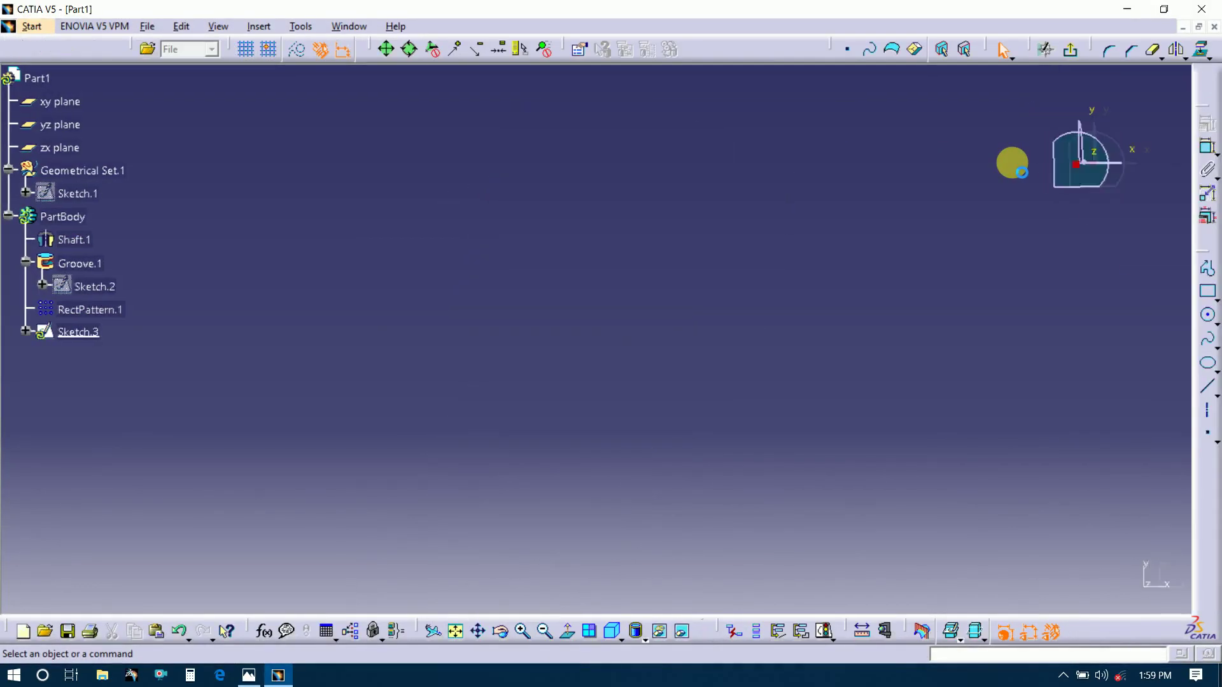
click(457, 631)
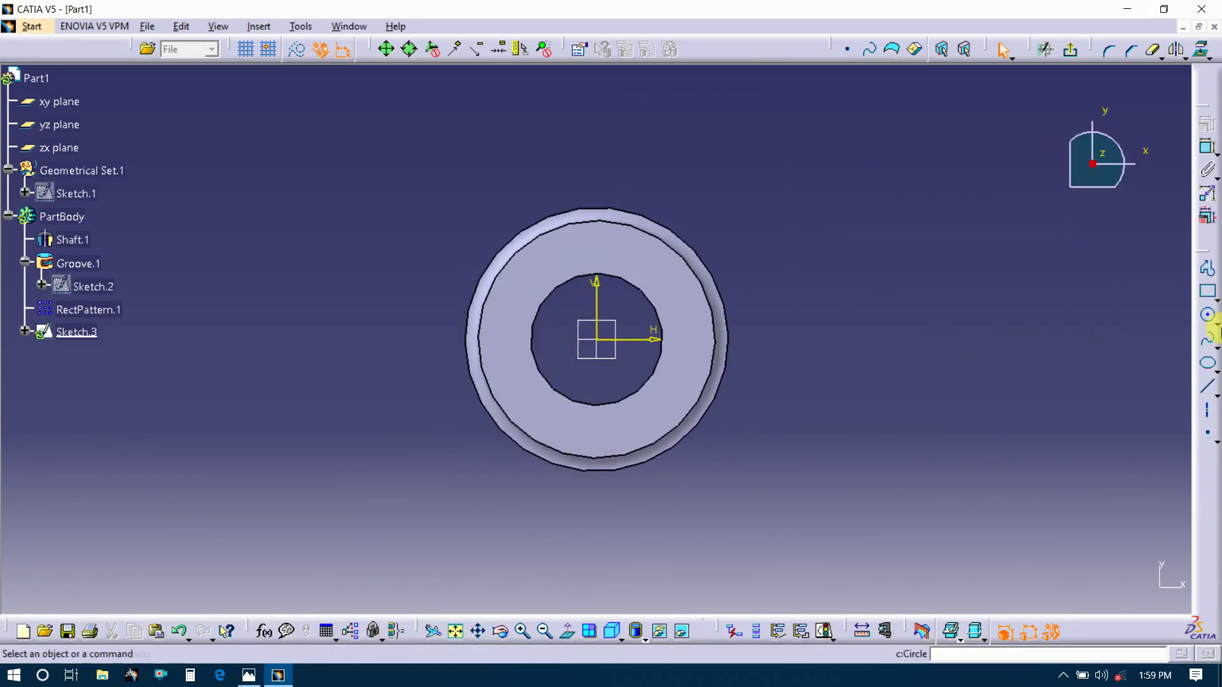
click(602, 344)
click(674, 401)
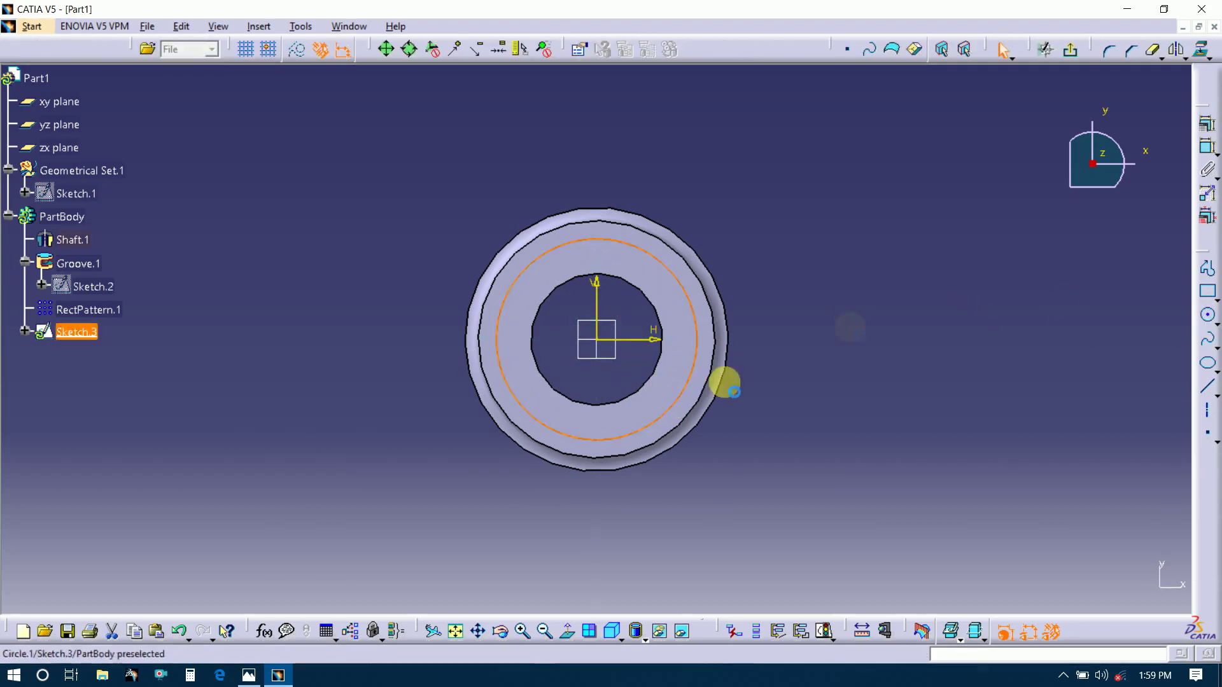
Dimension the origin-centred circle by diameter instead of radius and set it to 40 mm.
click(1208, 146)
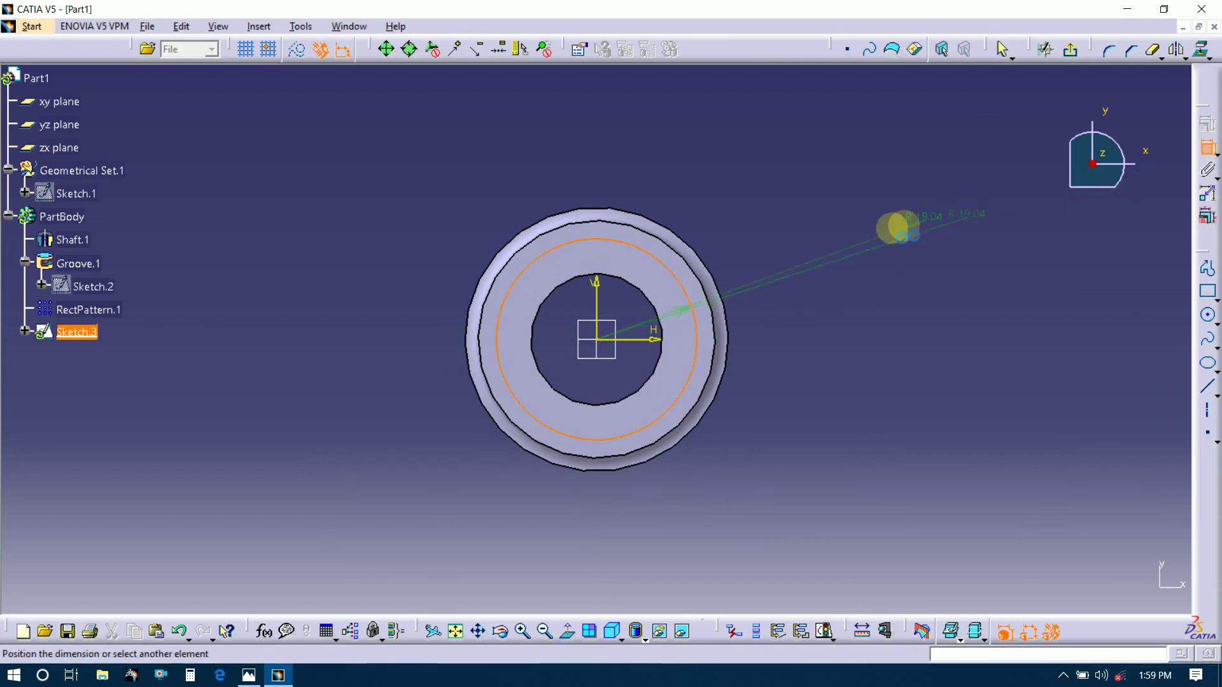
click(856, 245)
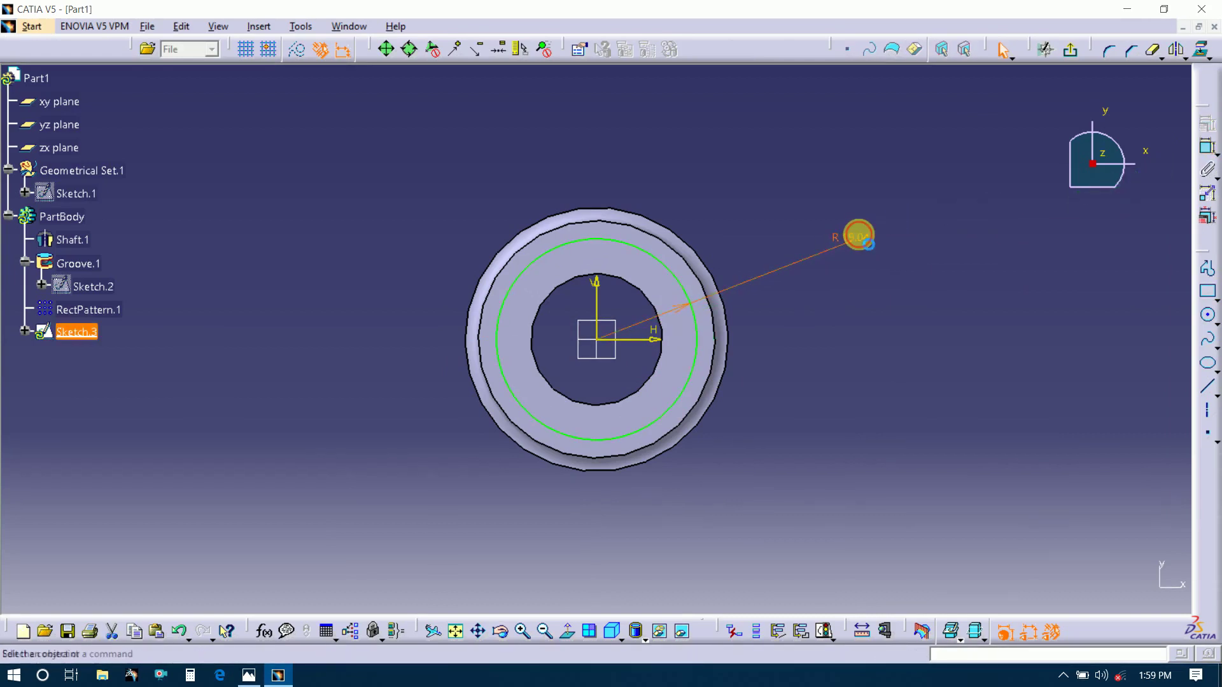
double_click(864, 240)
click(1034, 548)
click(990, 575)
drag(1005, 507, 899, 507)
text(40)
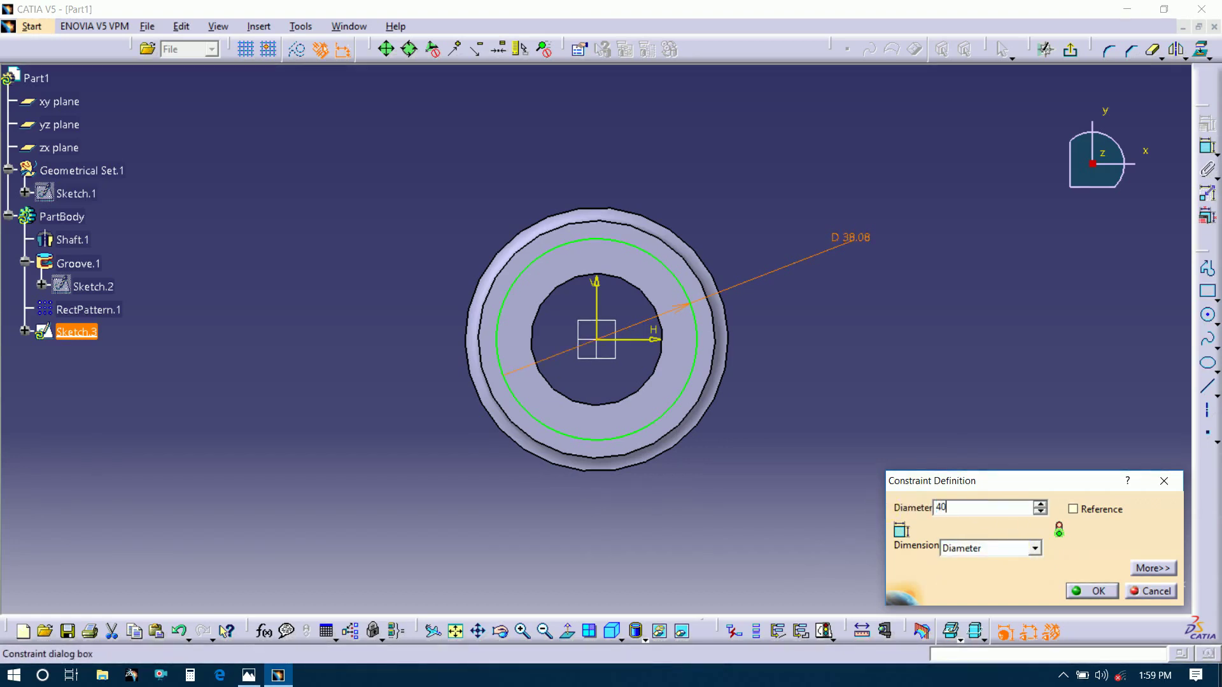
key(Return)
click(934, 363)
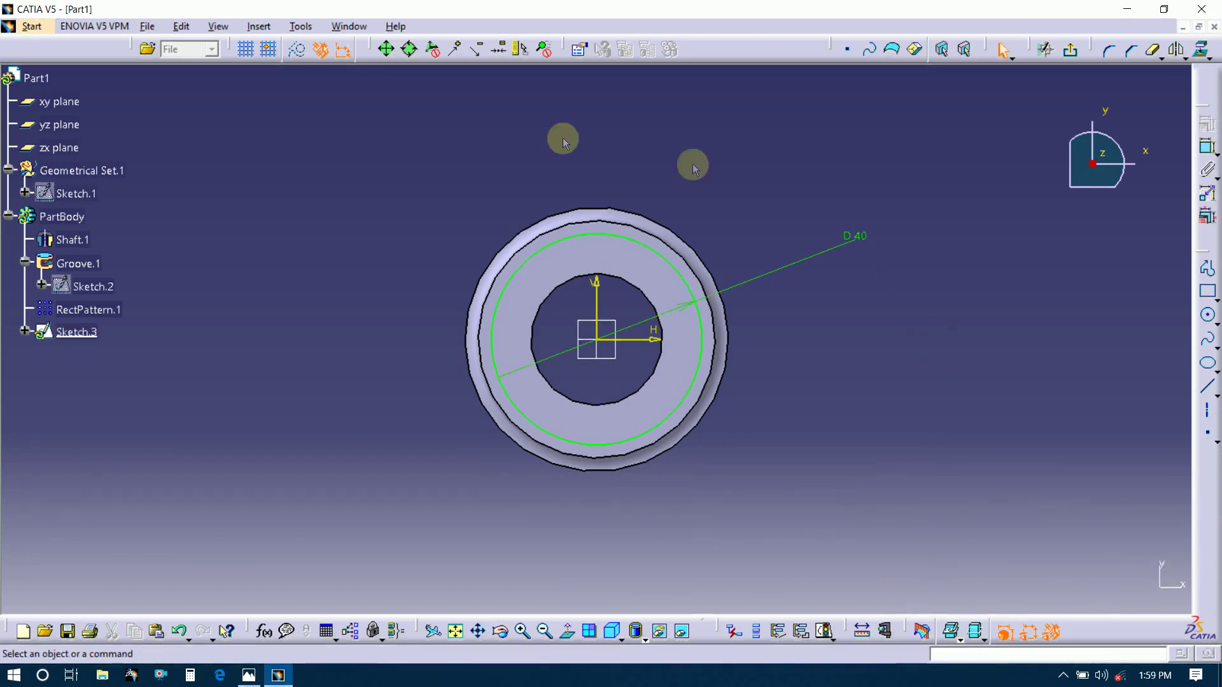
Convert the 40 mm circle into a construction element.
click(637, 250)
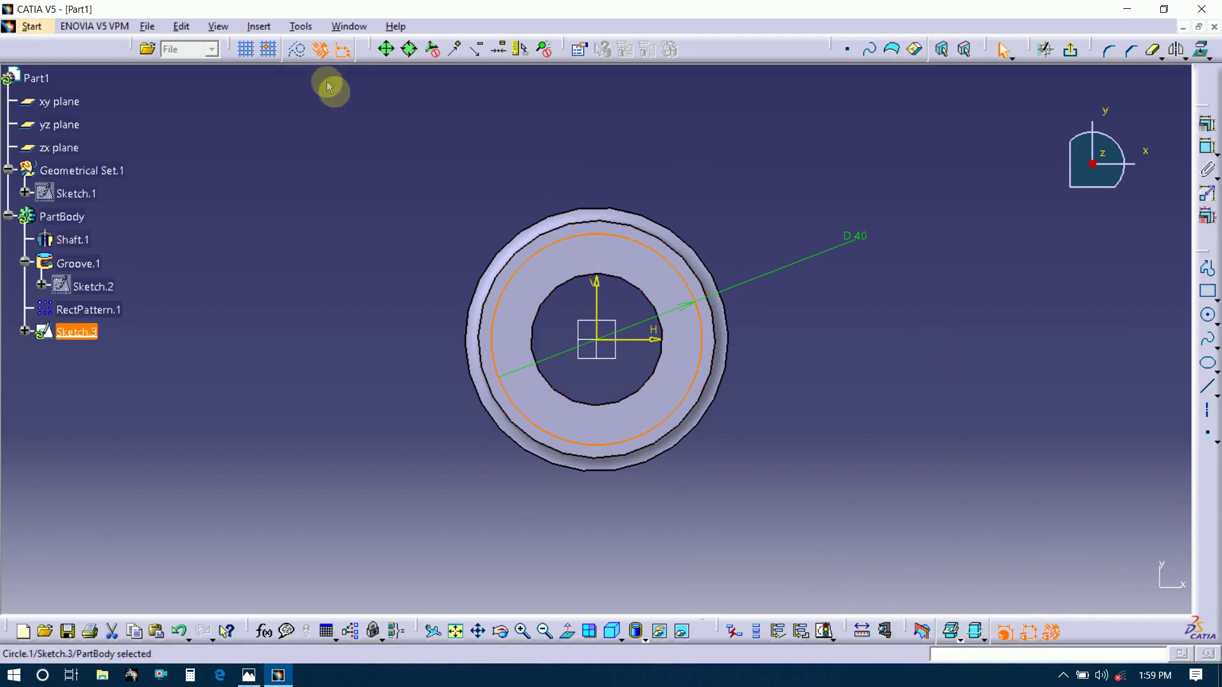
click(299, 51)
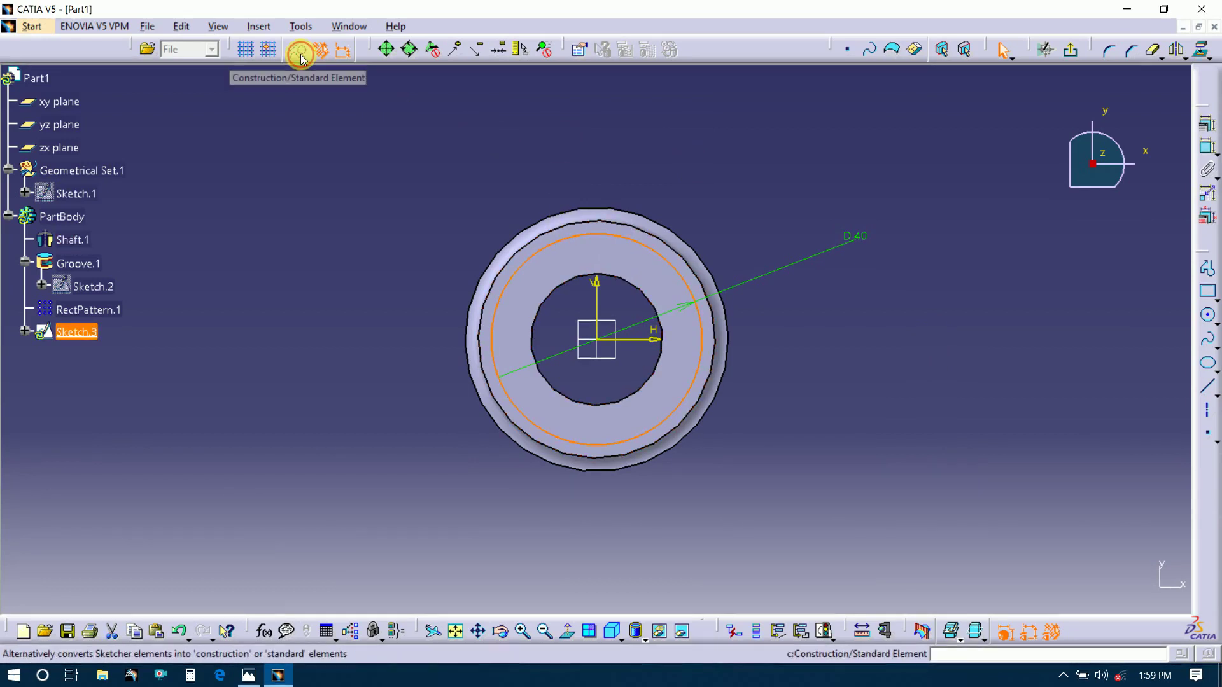
click(779, 222)
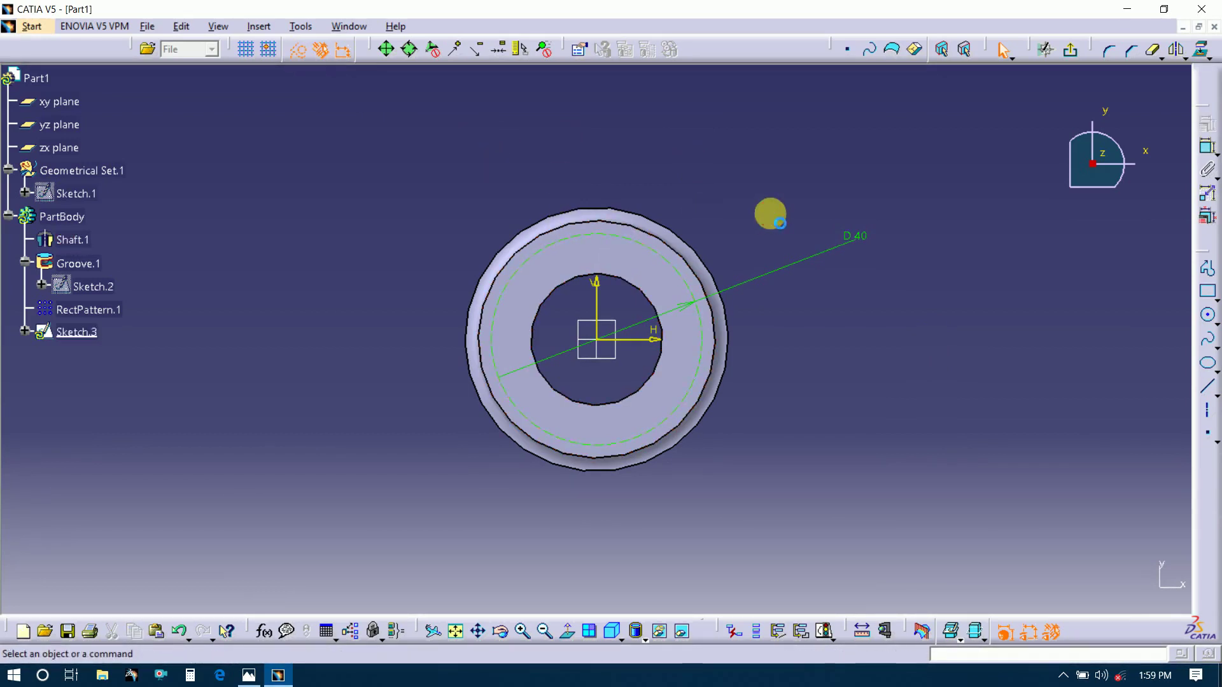
Sketch a standard, non-construction circle about 10.7 mm in diameter, centred where the construction circle crosses the vertical axis above the origin.
click(1209, 319)
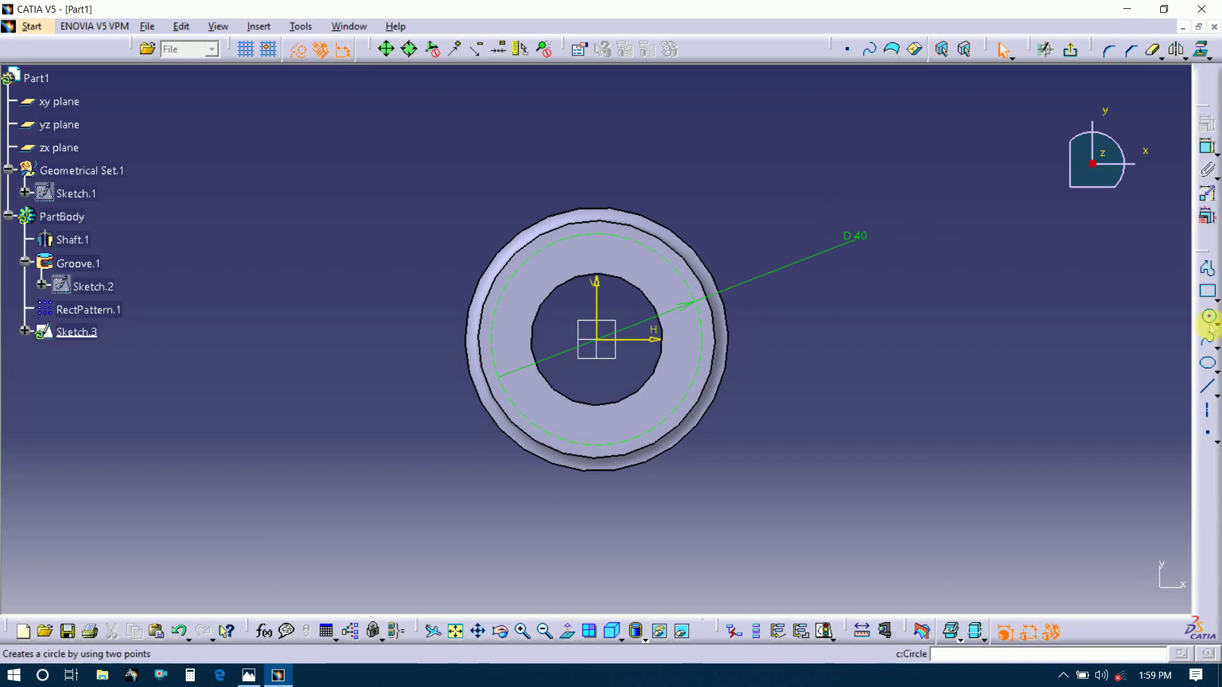
click(606, 241)
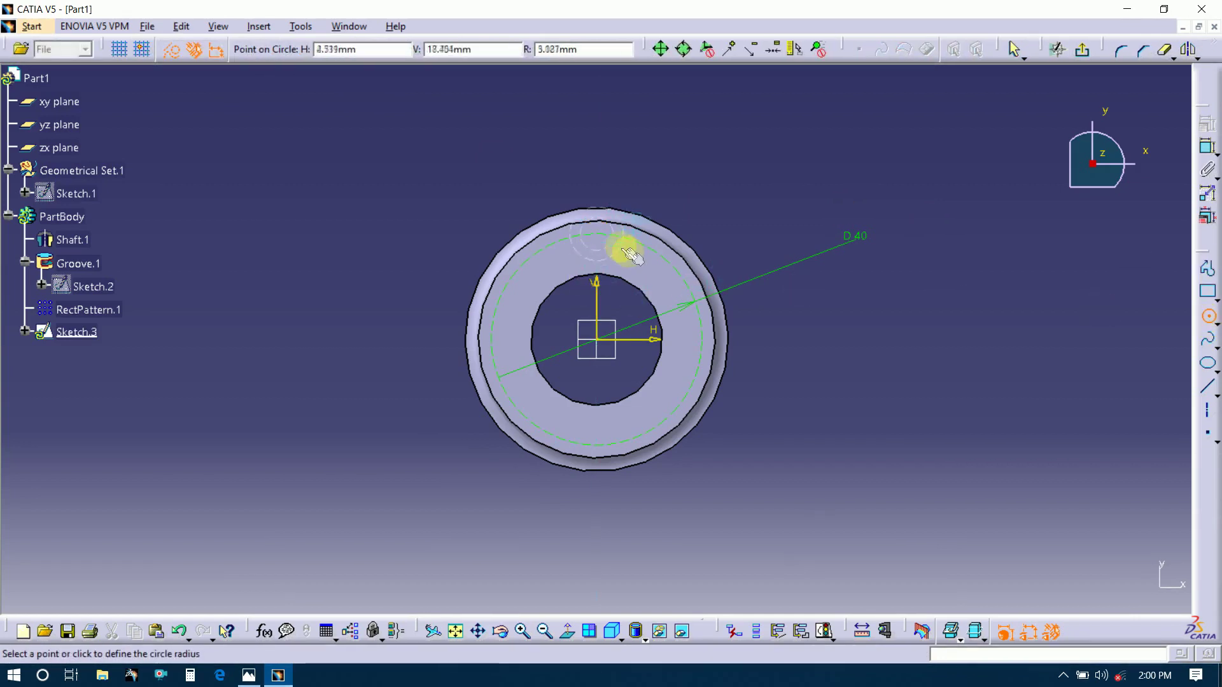
click(172, 49)
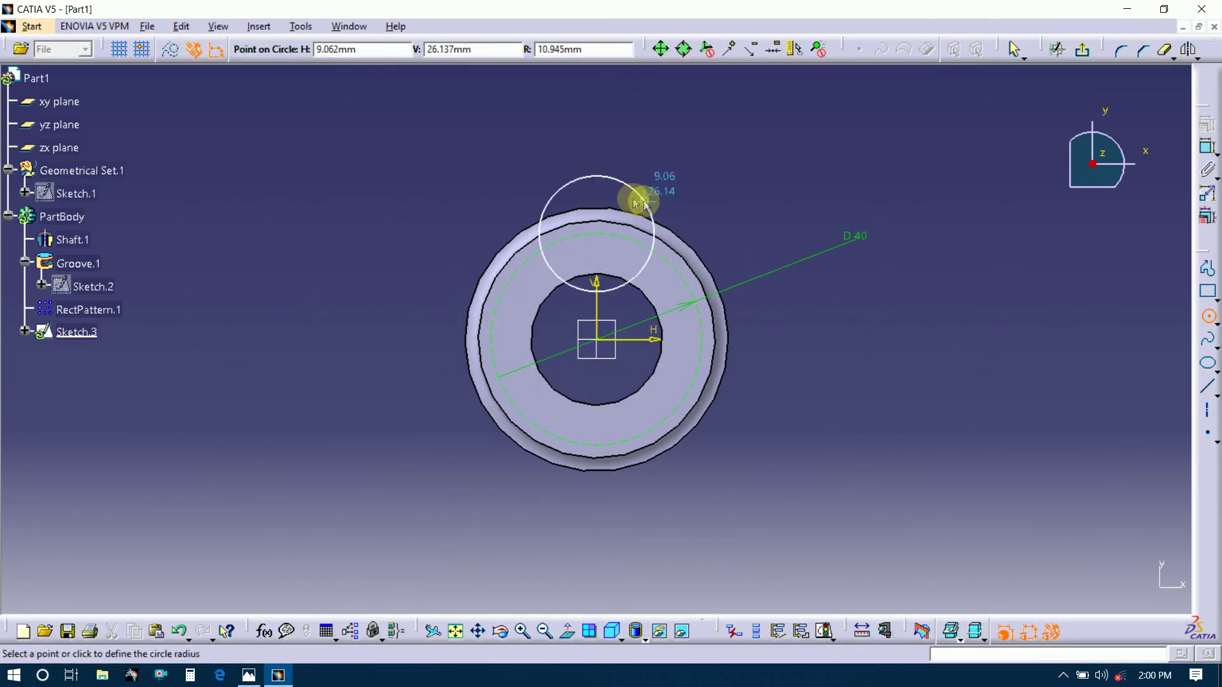
click(588, 217)
Dimension the small circle's diameter, check the hole size in the drawing, and set it to 4 mm.
click(1207, 147)
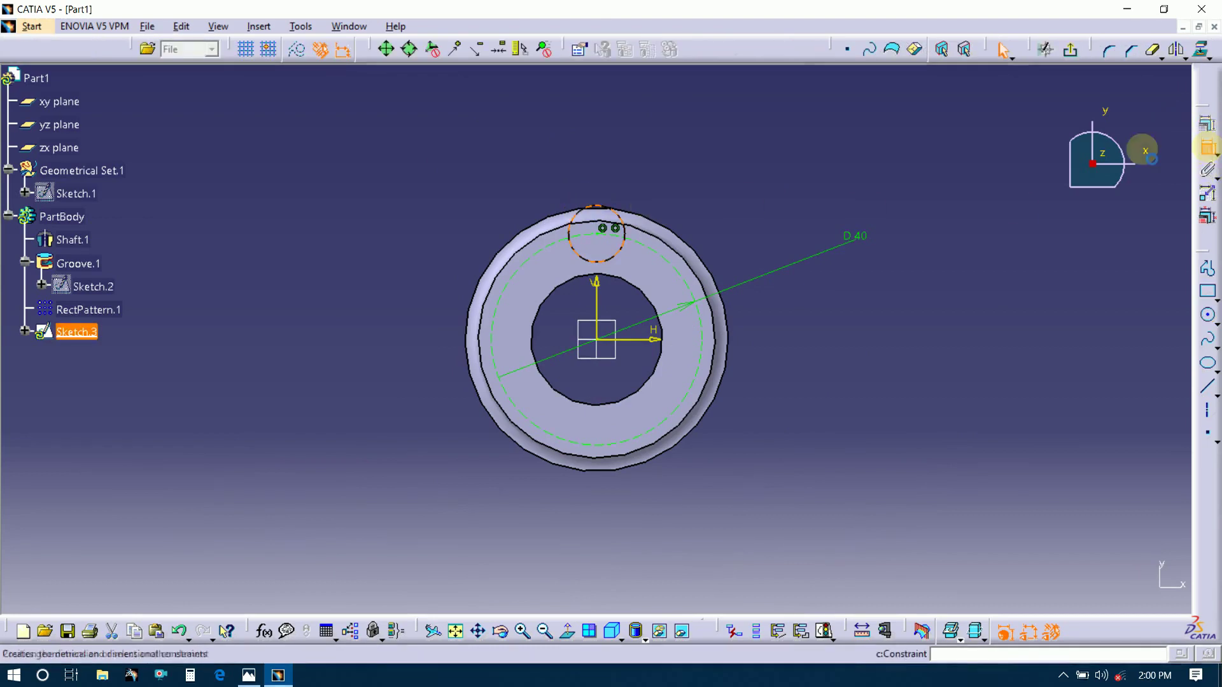
click(768, 176)
double_click(777, 174)
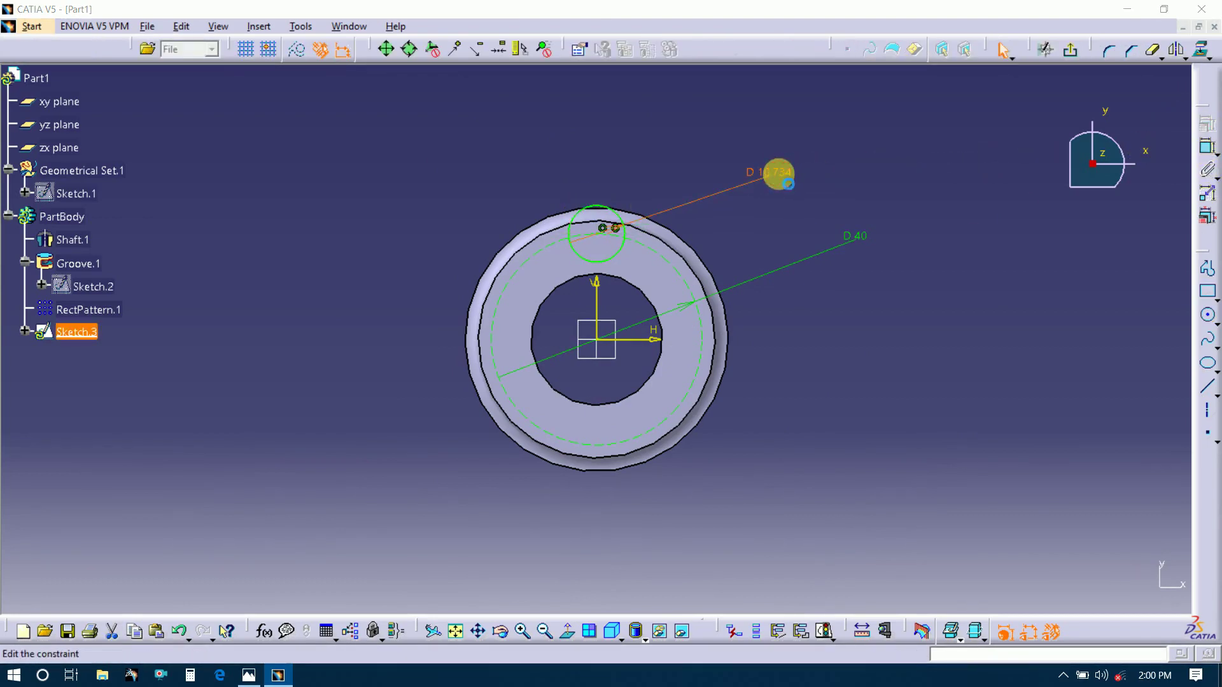
key(alt+Tab)
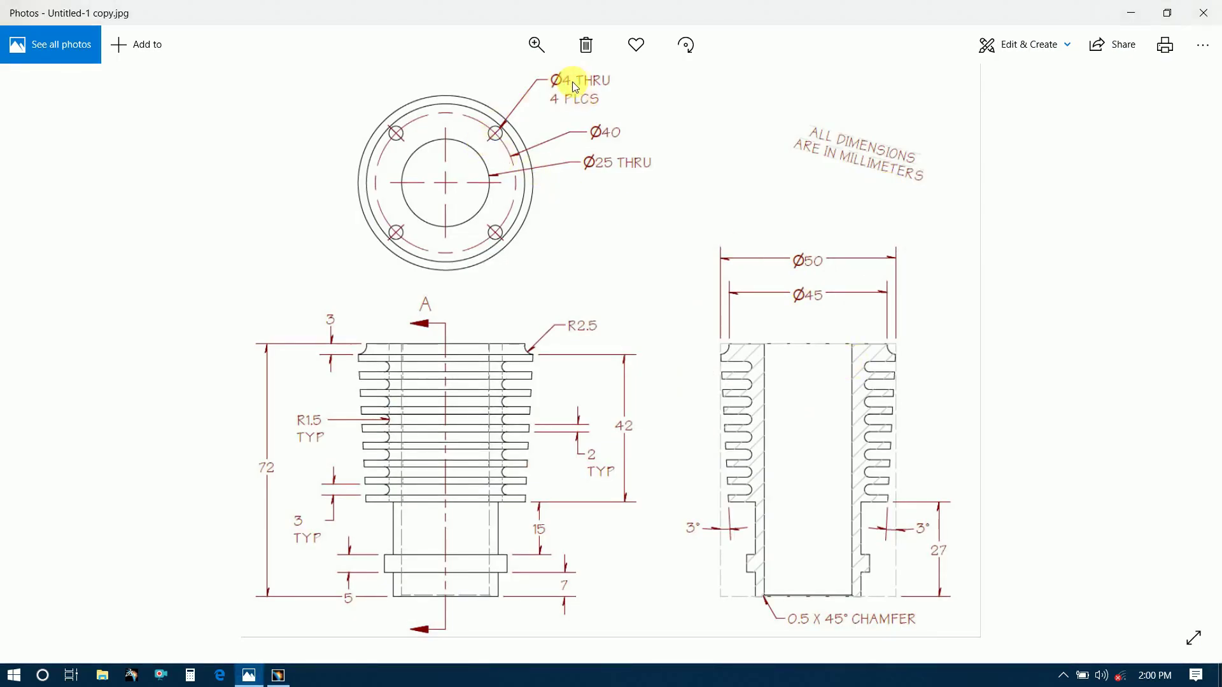
key(alt+Tab)
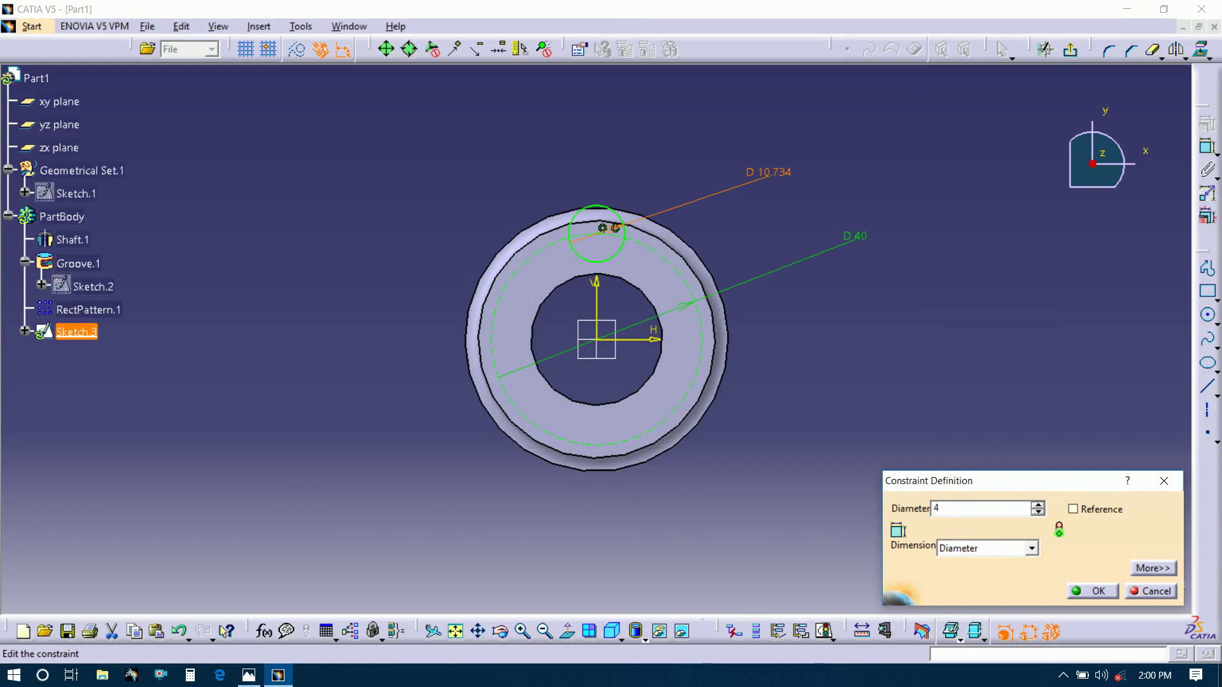
click(1112, 595)
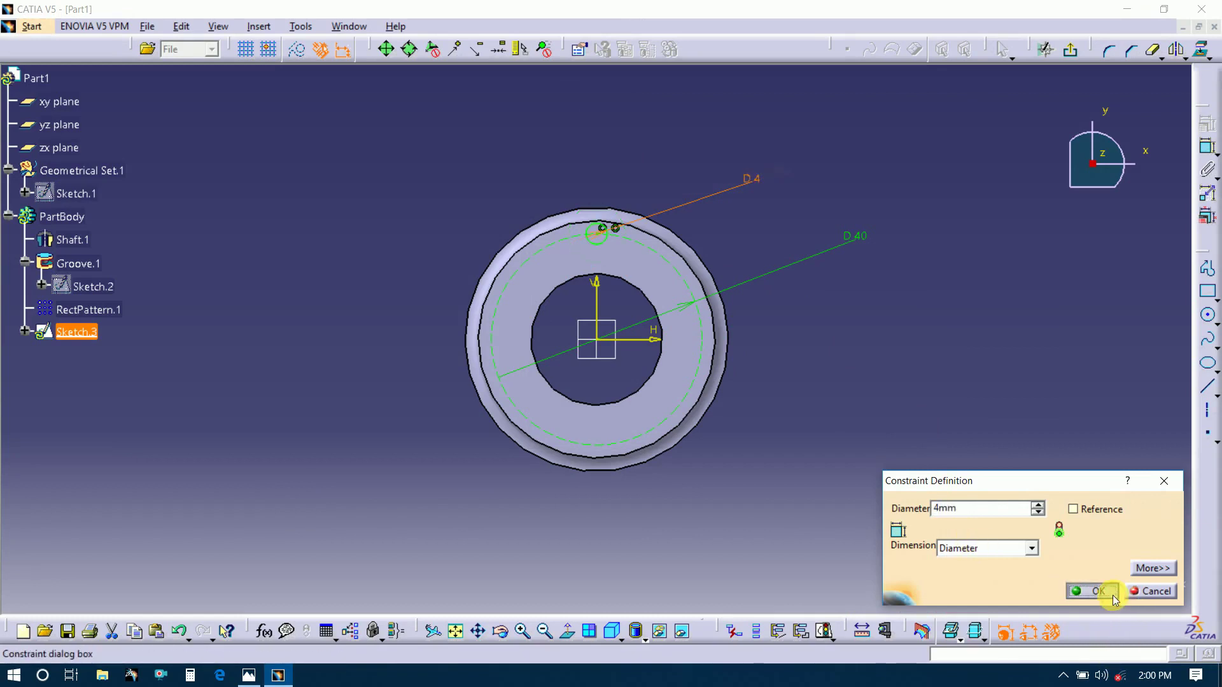
click(854, 364)
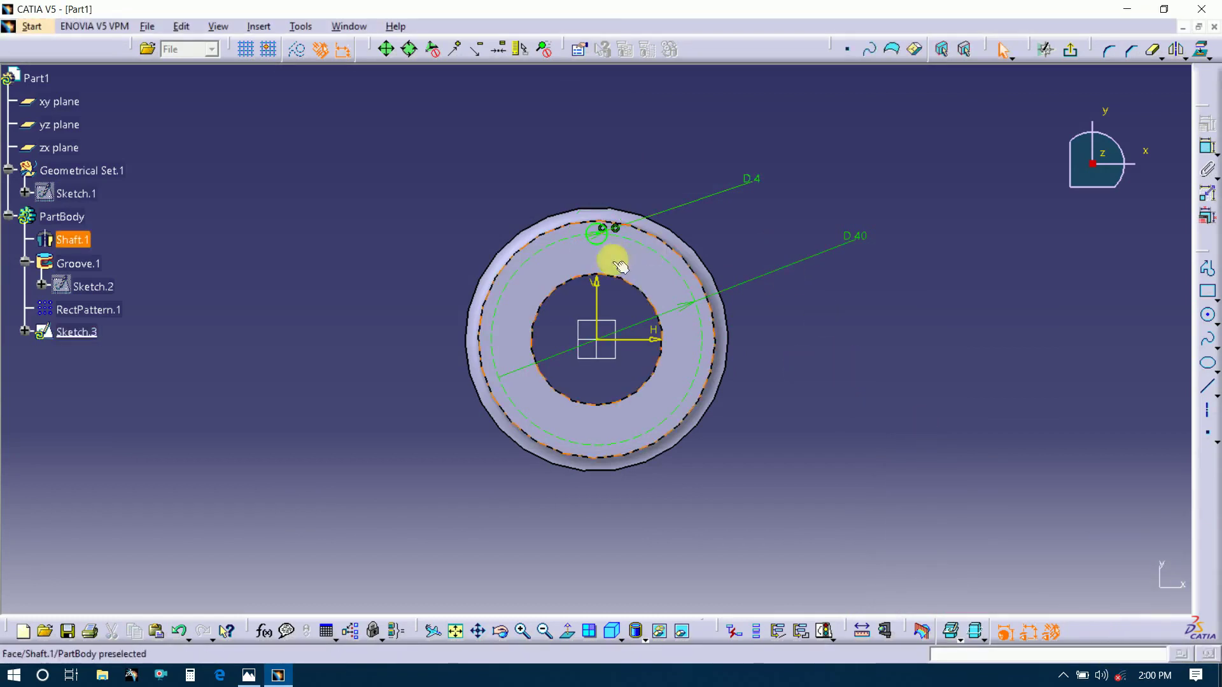
Exit the sketch and start a pocket from the small hole circle with its limit type set to Up to surface.
click(1072, 54)
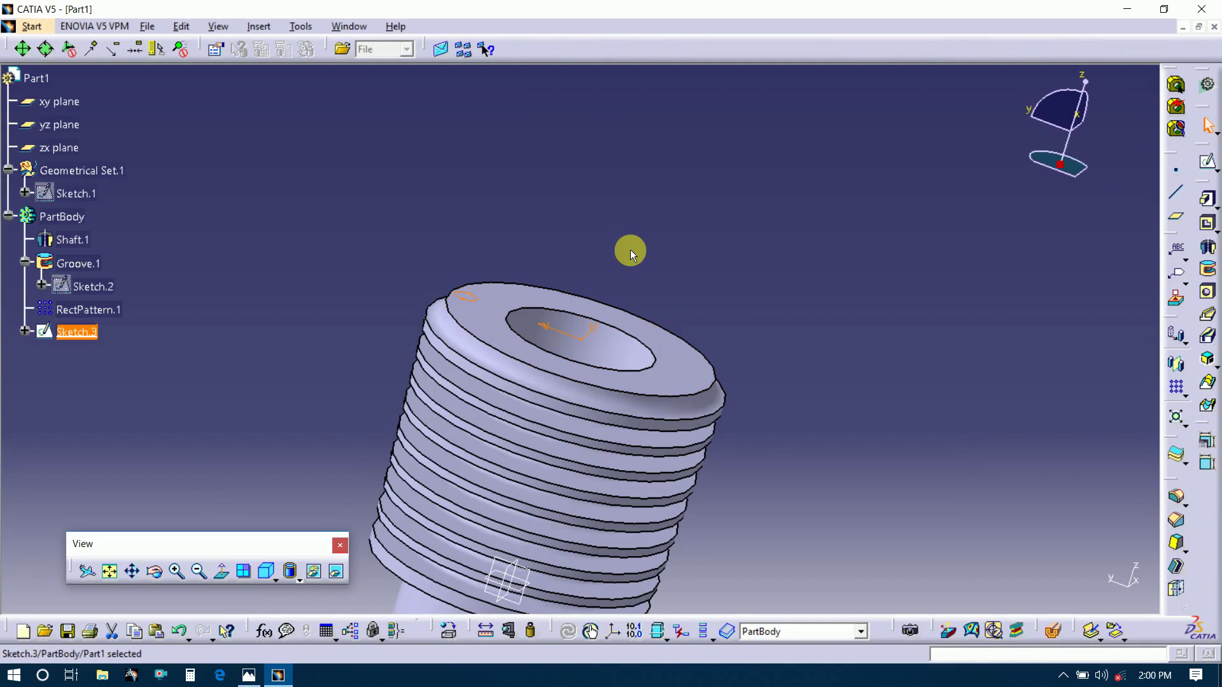
click(76, 334)
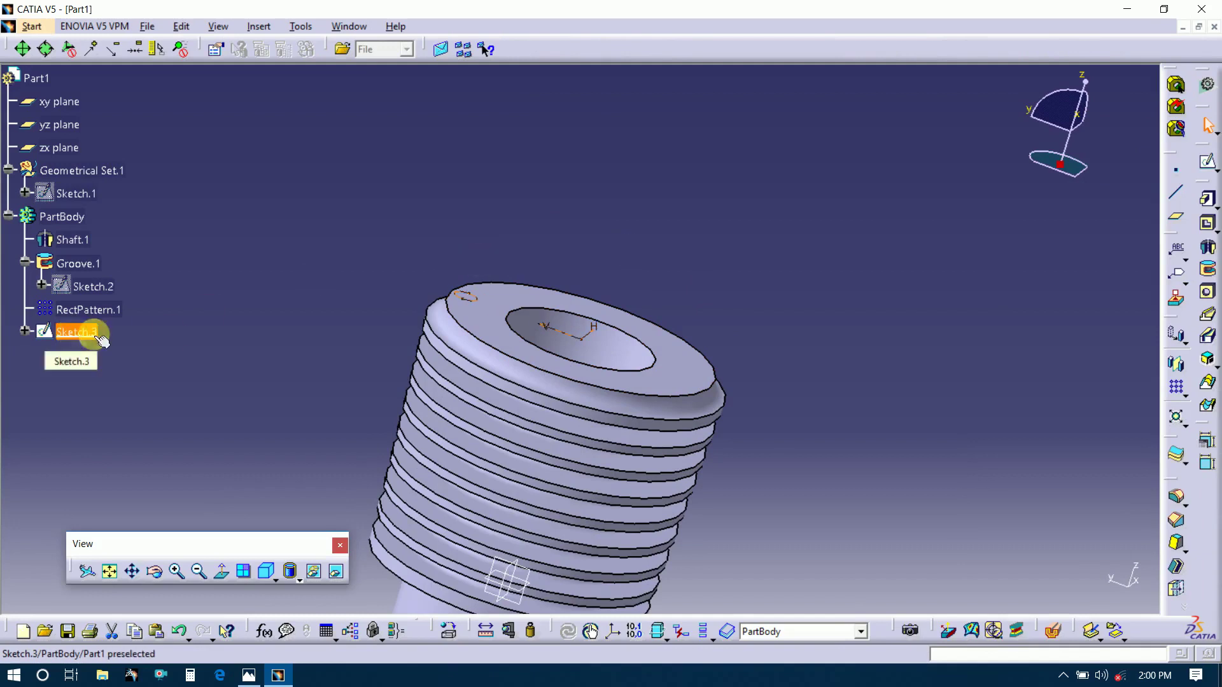
click(1209, 226)
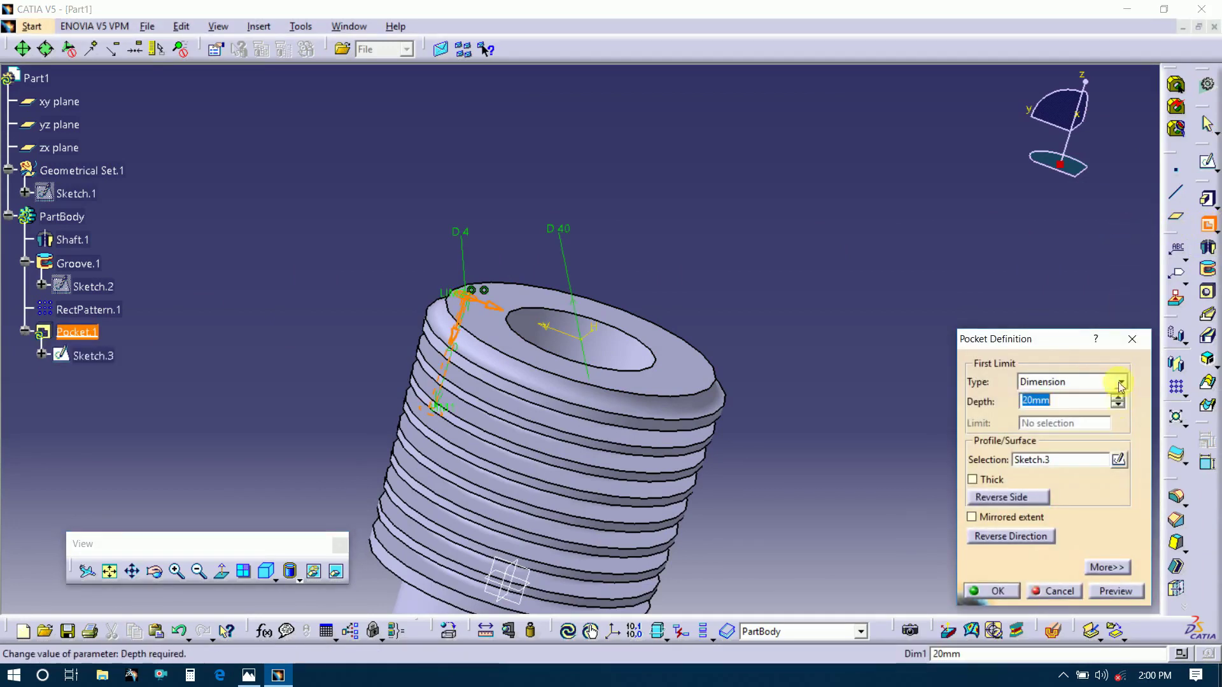
click(1124, 383)
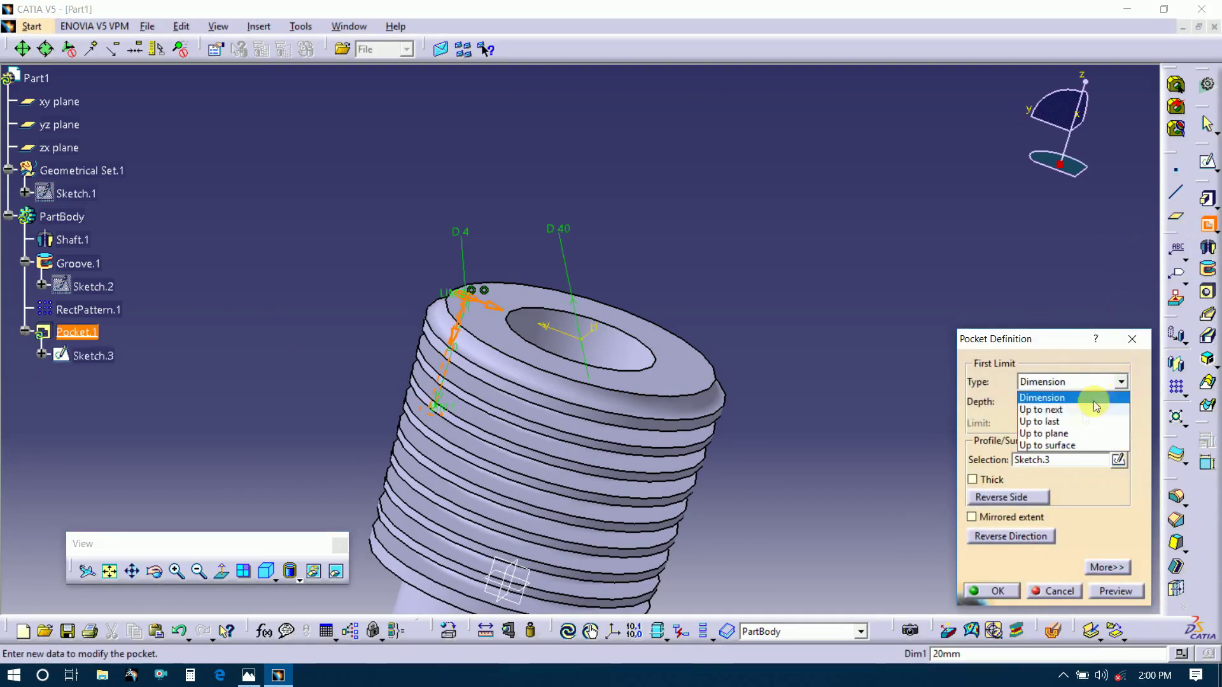
click(1079, 448)
Check the hole's extent in the drawing, limit the pocket at the lowest fin's underside with 0 mm offset, preview it and create it.
key(alt+Tab)
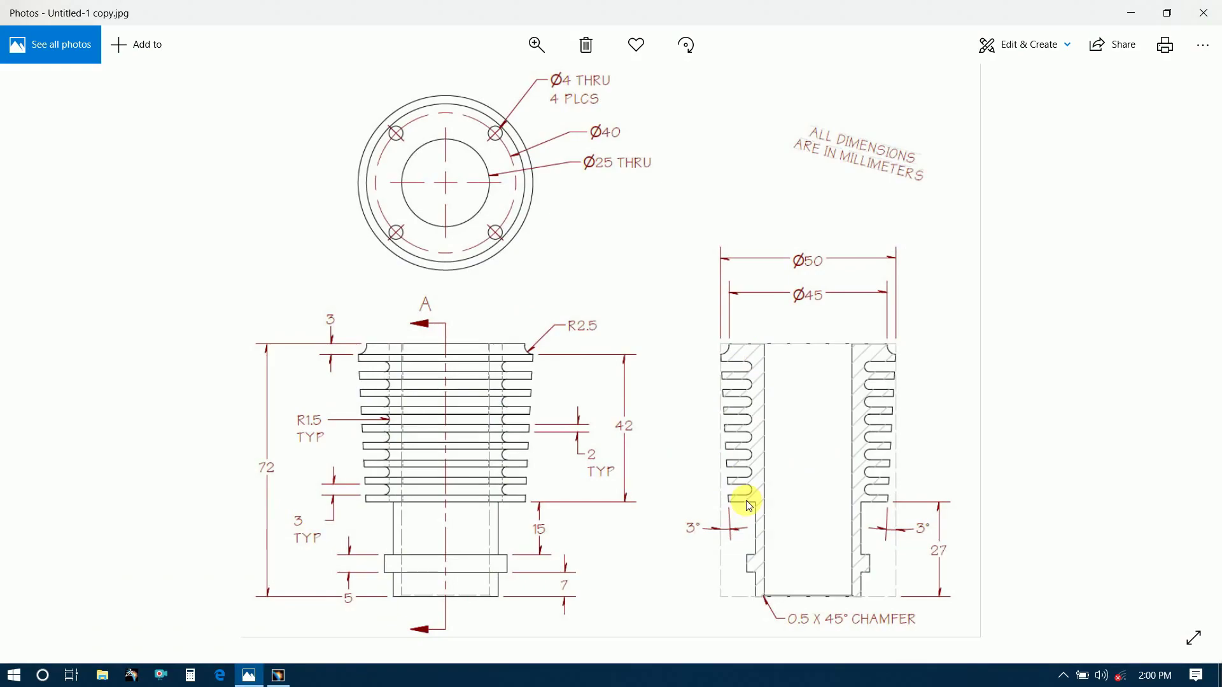
key(alt+Tab)
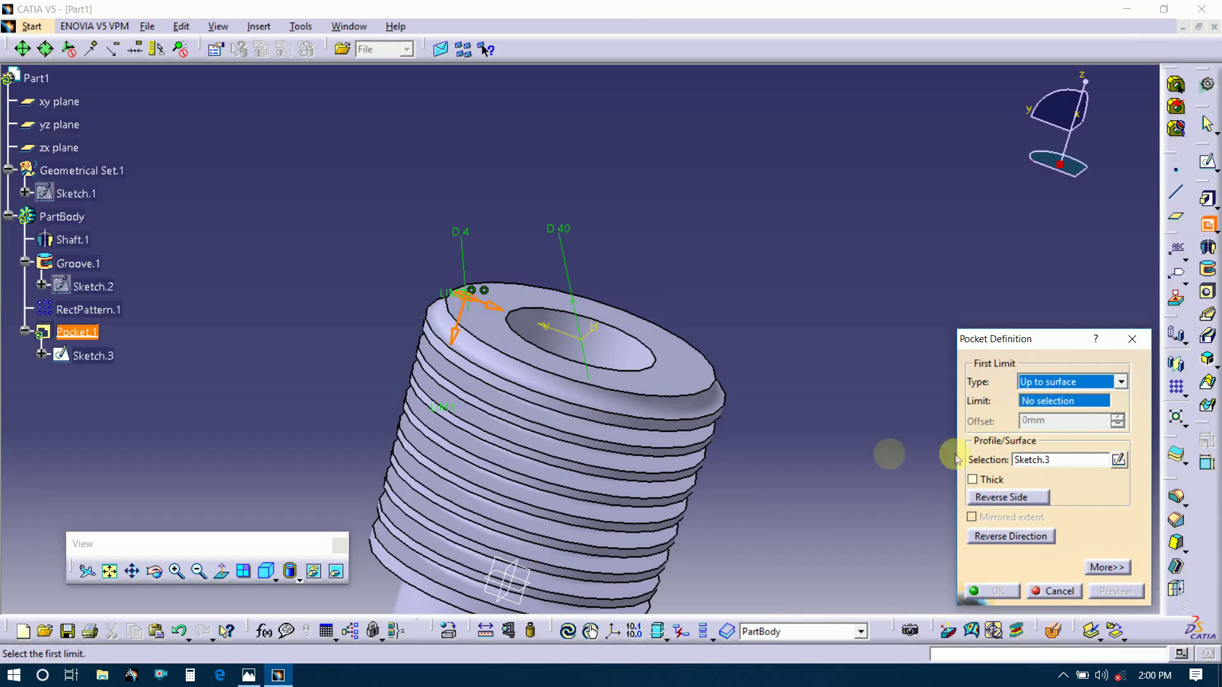
click(156, 575)
drag(812, 518, 610, 172)
click(758, 381)
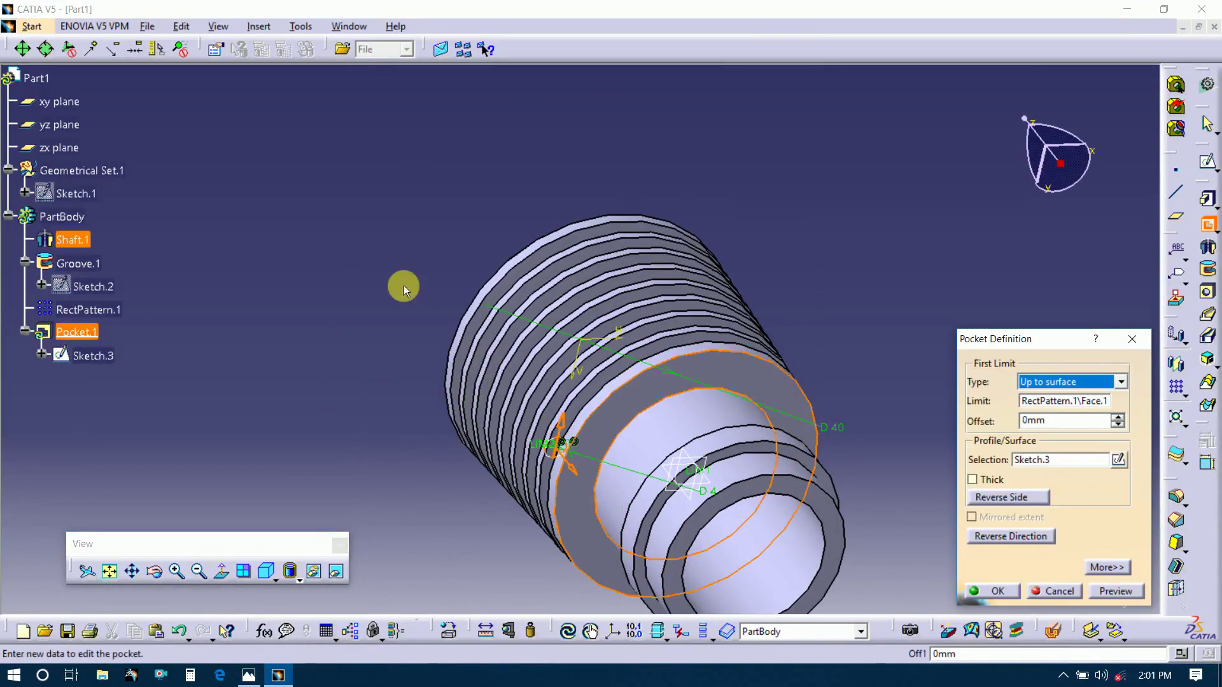
click(157, 575)
drag(246, 306, 772, 147)
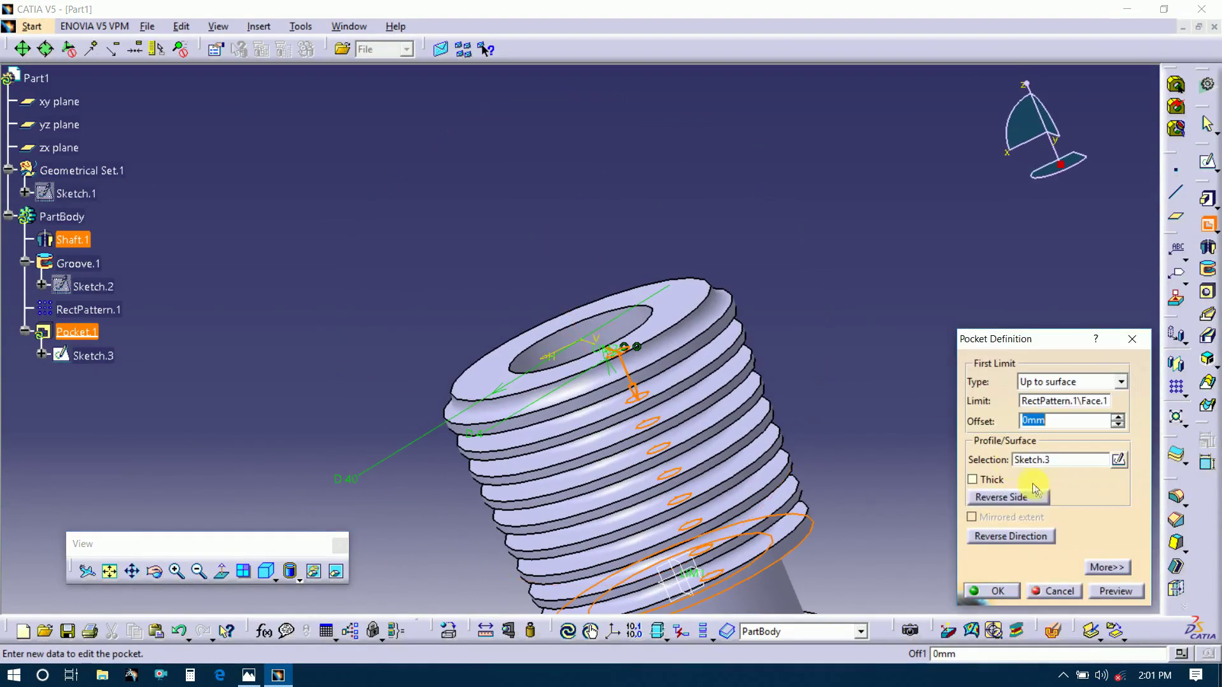
click(1104, 591)
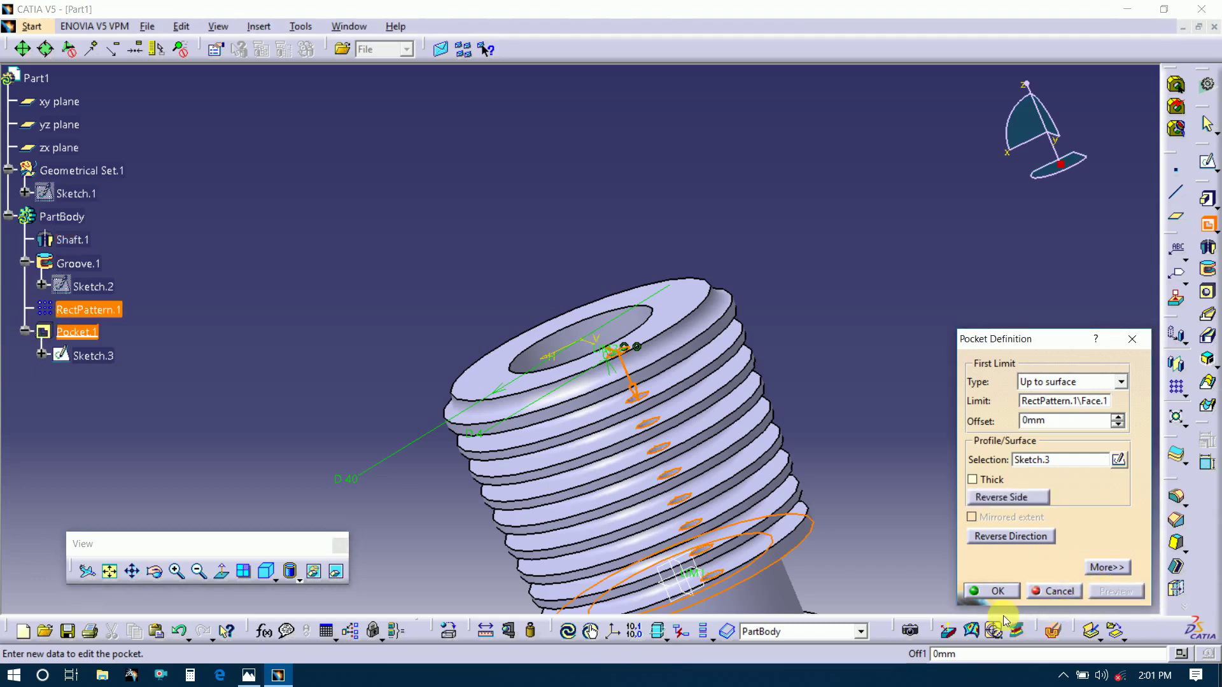
click(1001, 592)
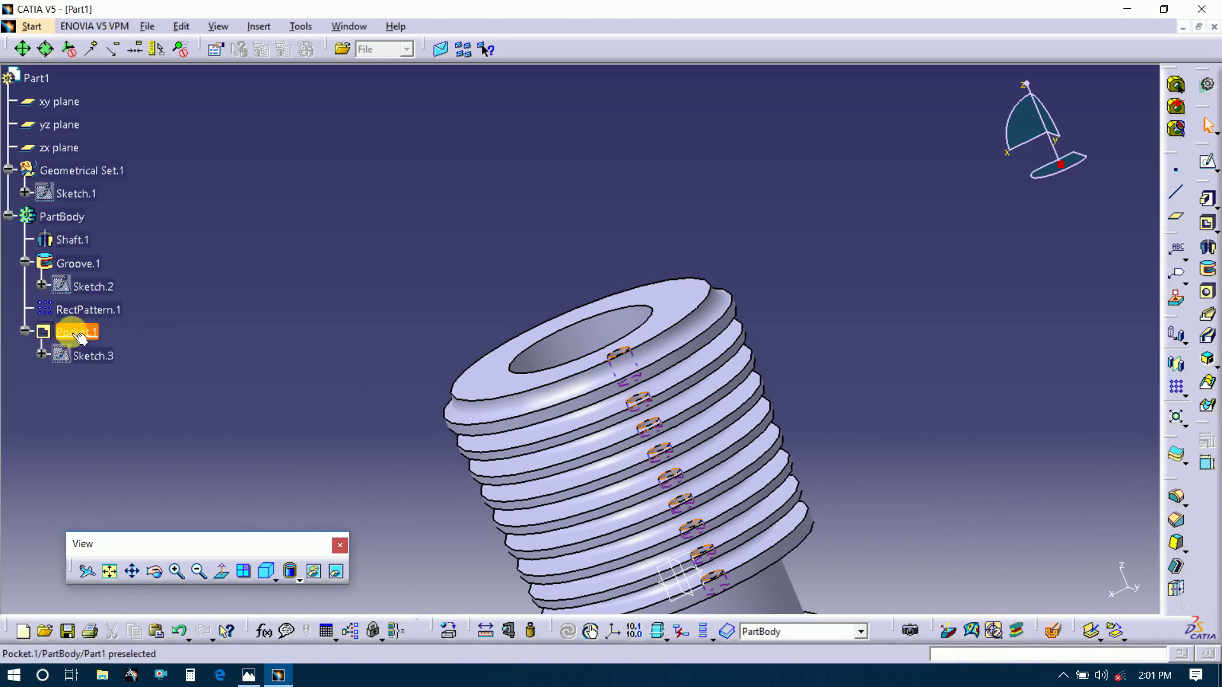
Check the hole count in the drawing and start a circular pattern of the hole pocket.
key(alt+Tab)
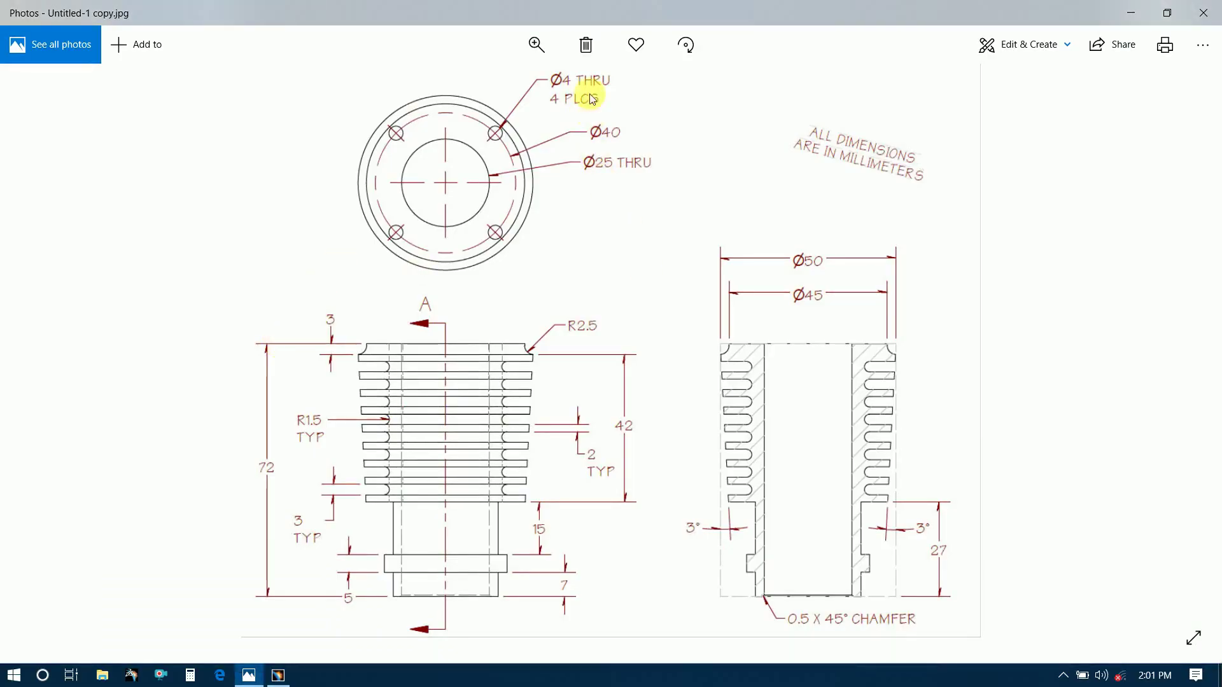
key(alt+Tab)
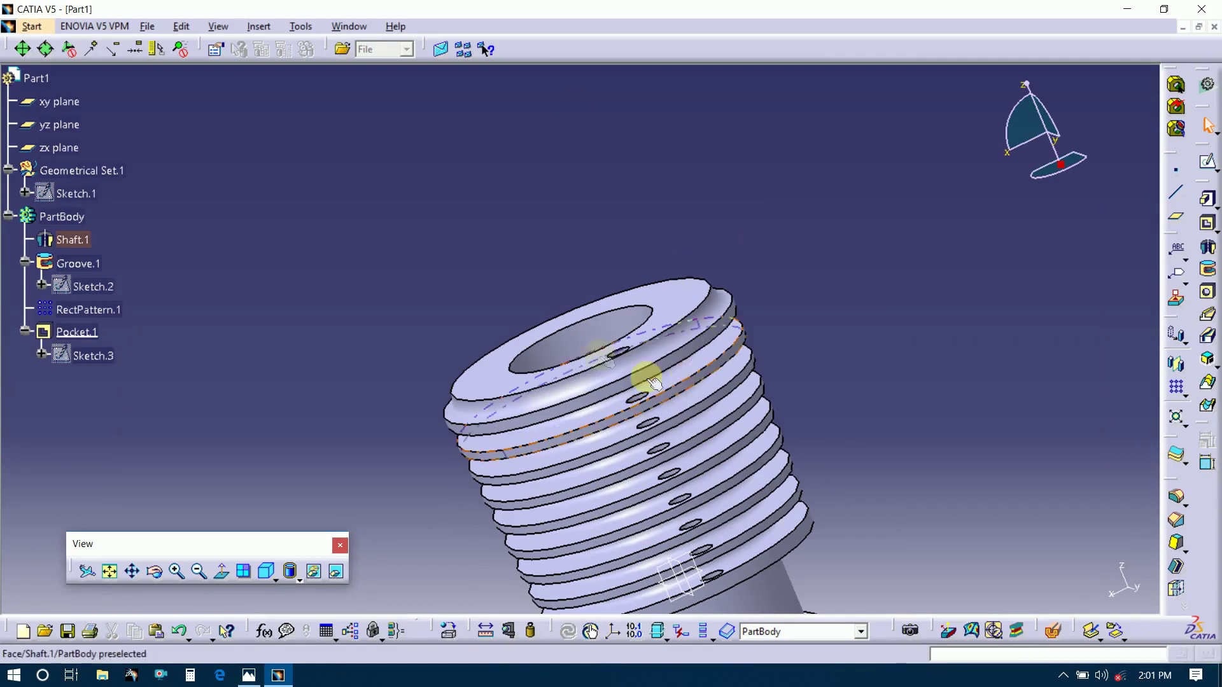
click(75, 331)
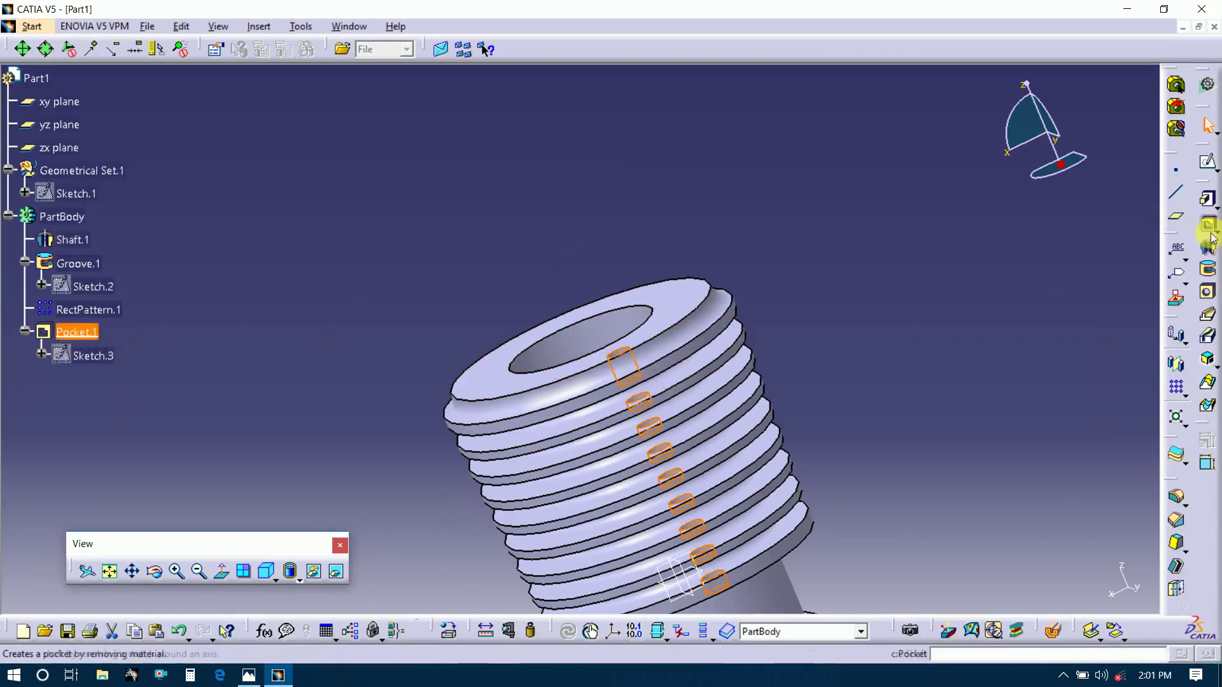
click(1187, 401)
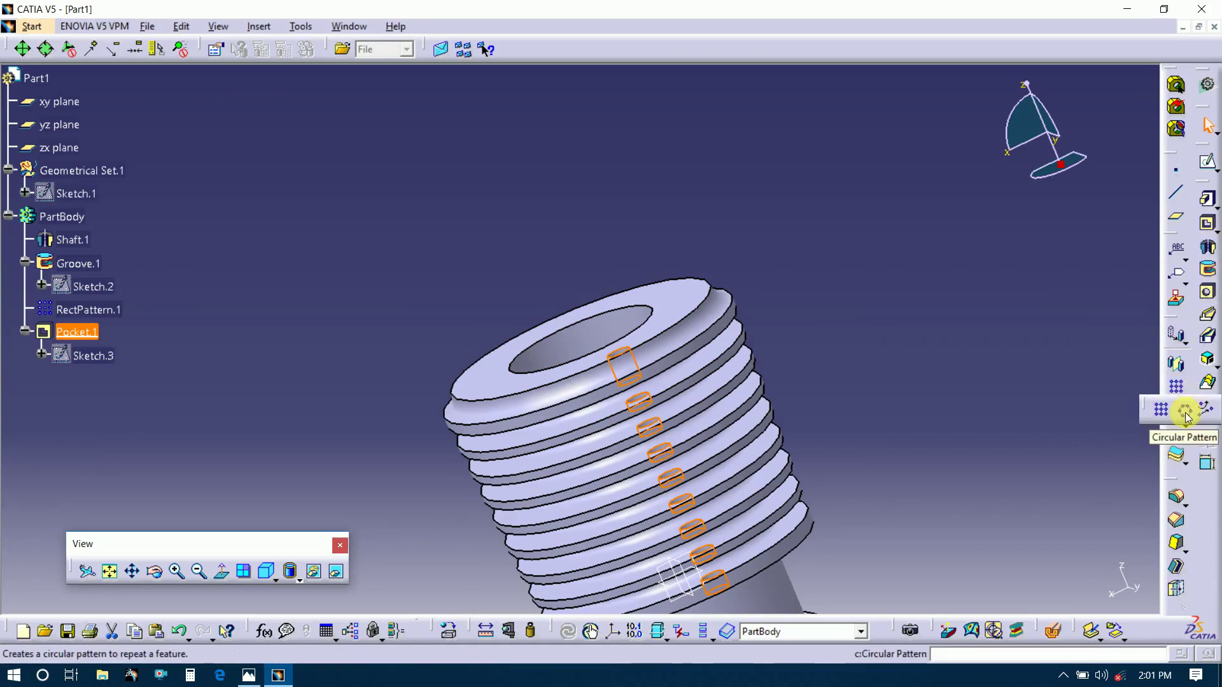
click(1180, 410)
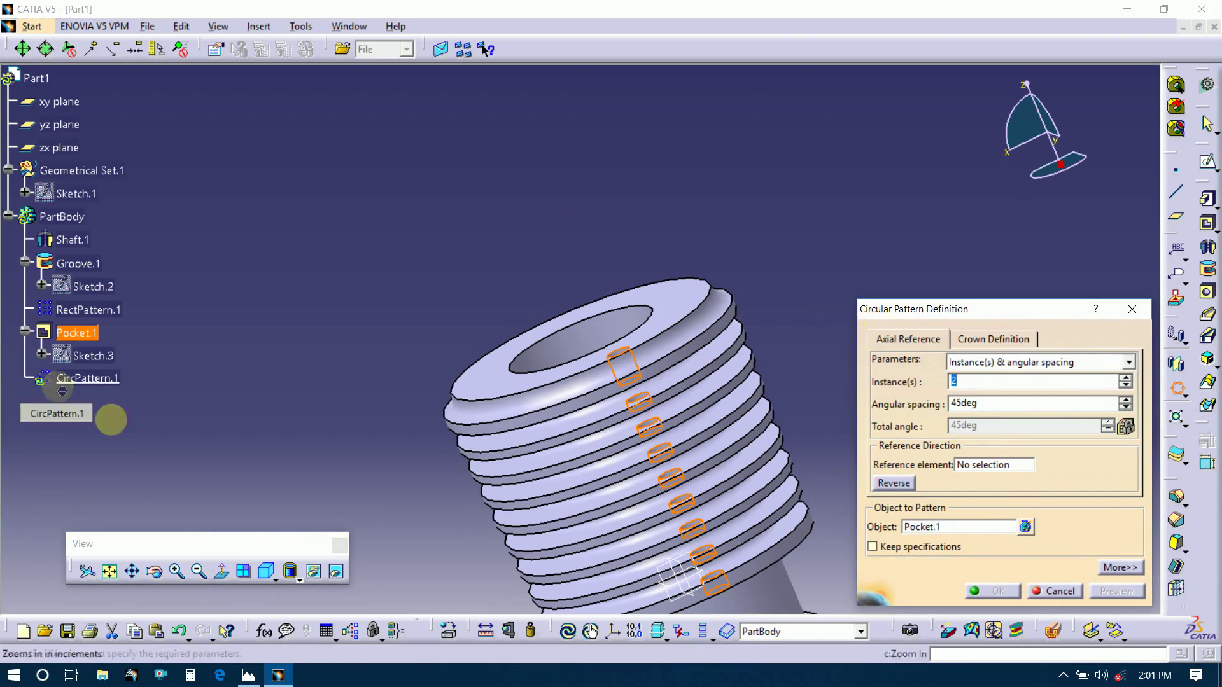
Set the circular pattern to 4 instances with 90° angular spacing.
click(156, 572)
drag(334, 302, 617, 469)
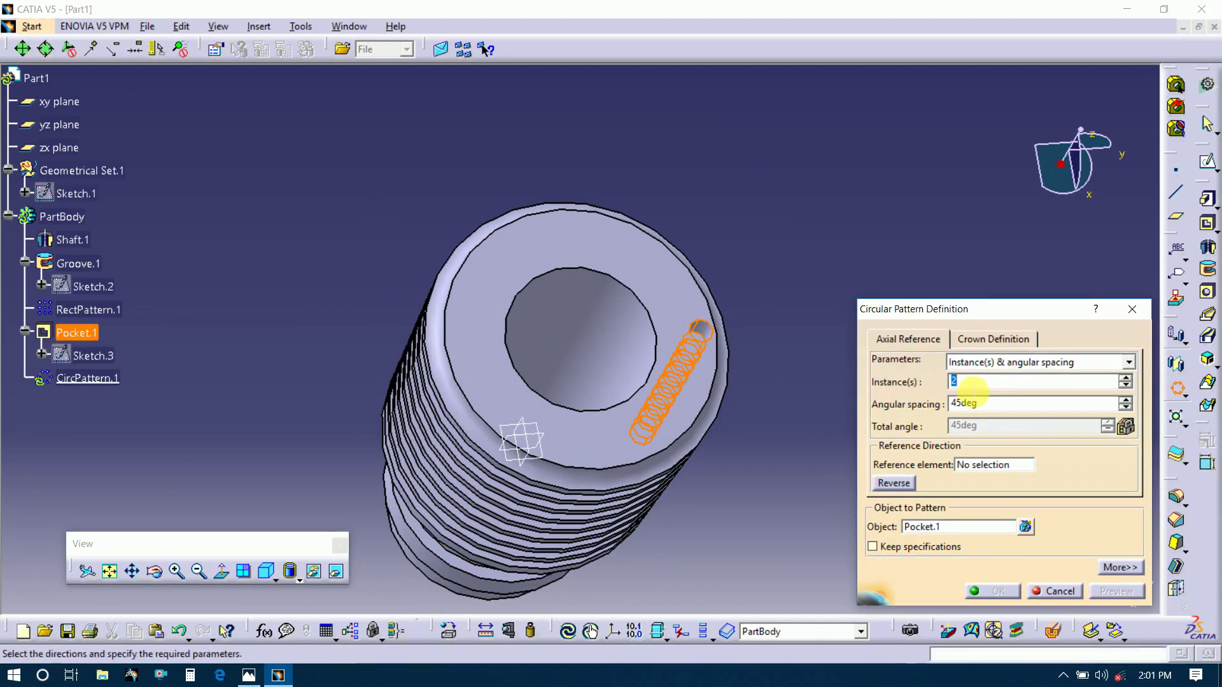
text(4)
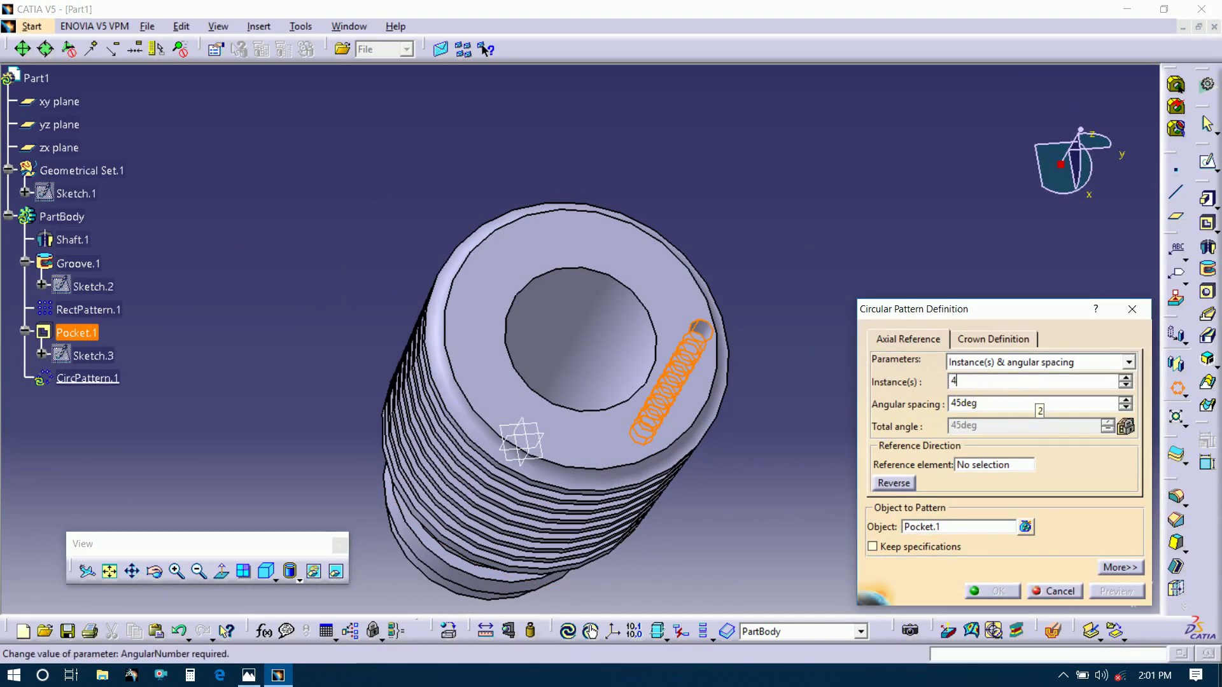
click(980, 403)
drag(986, 406, 948, 408)
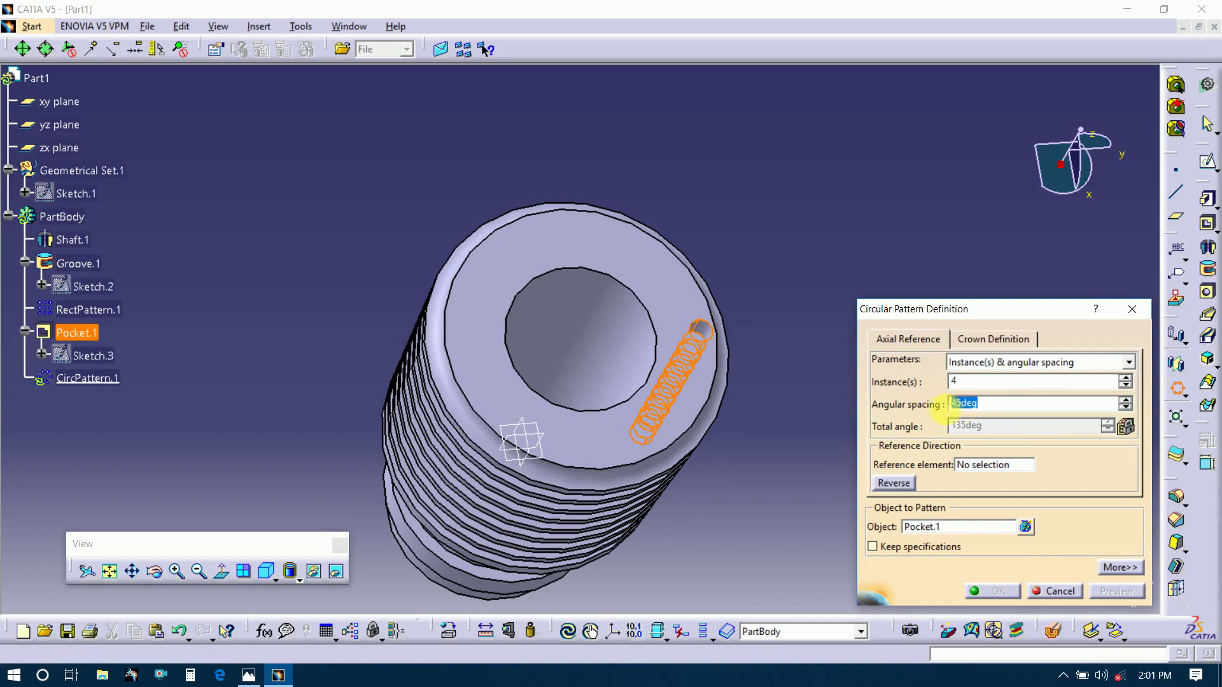
text(90)
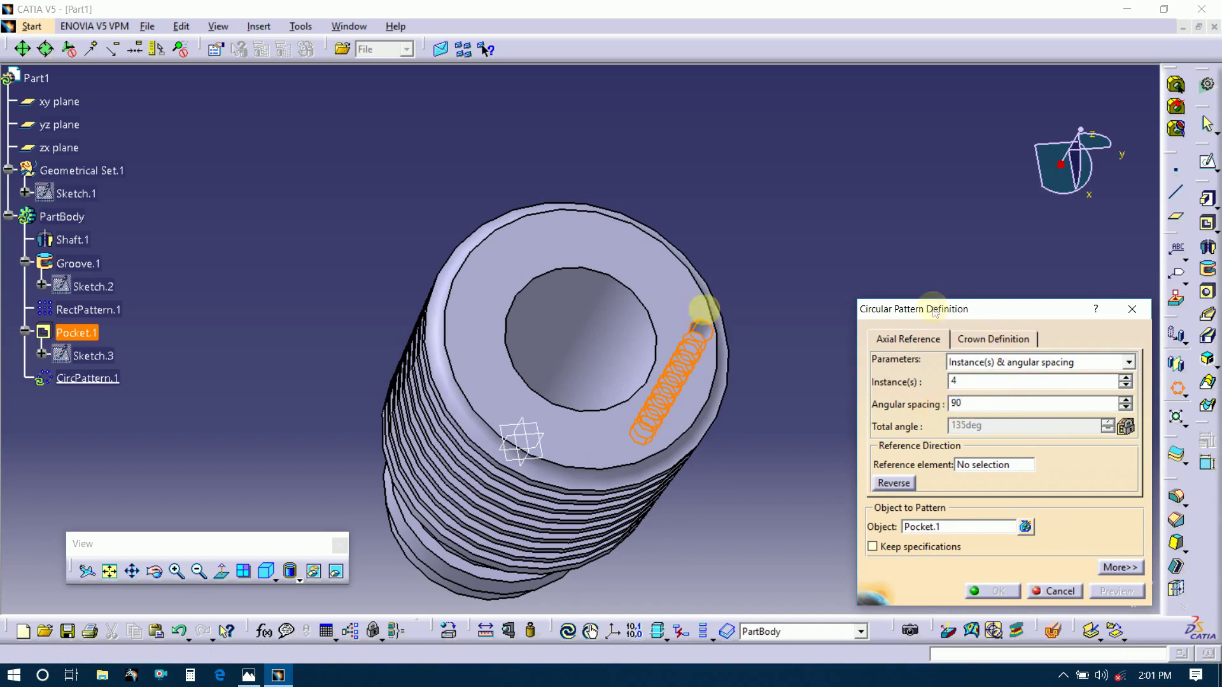
Use the cylinder's flat top face as the circular pattern's reference element, preview and create the pattern, and inspect the holes from both ends.
click(973, 467)
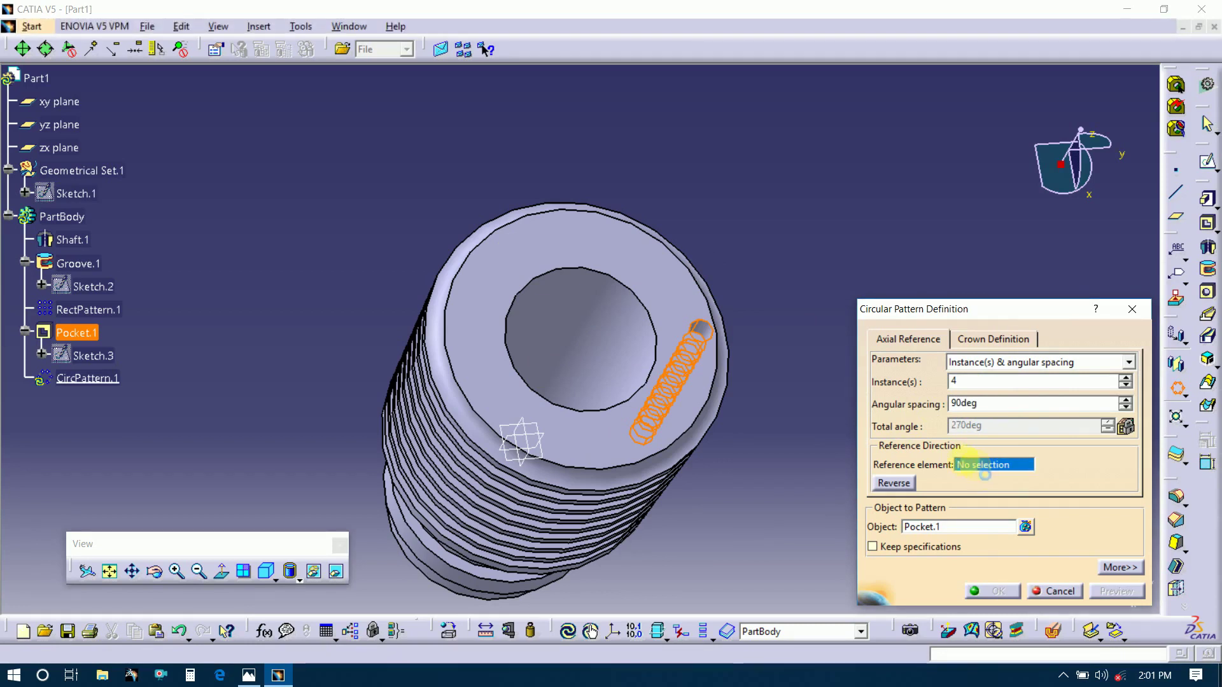
click(526, 414)
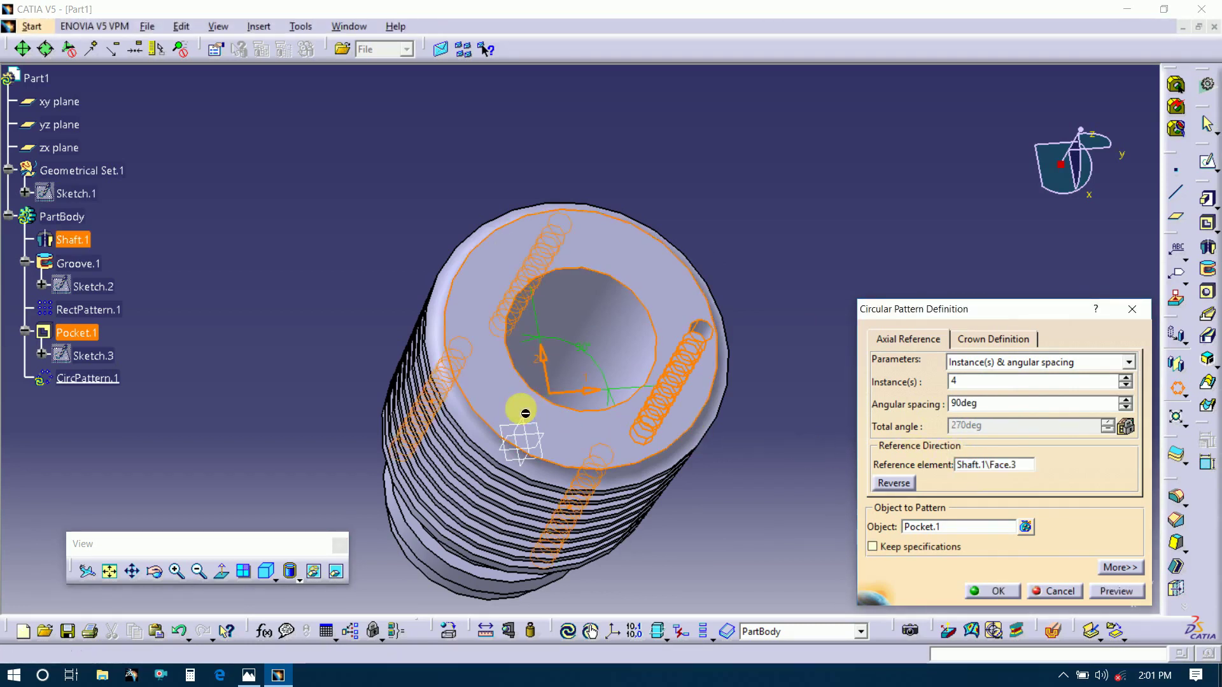
click(1115, 592)
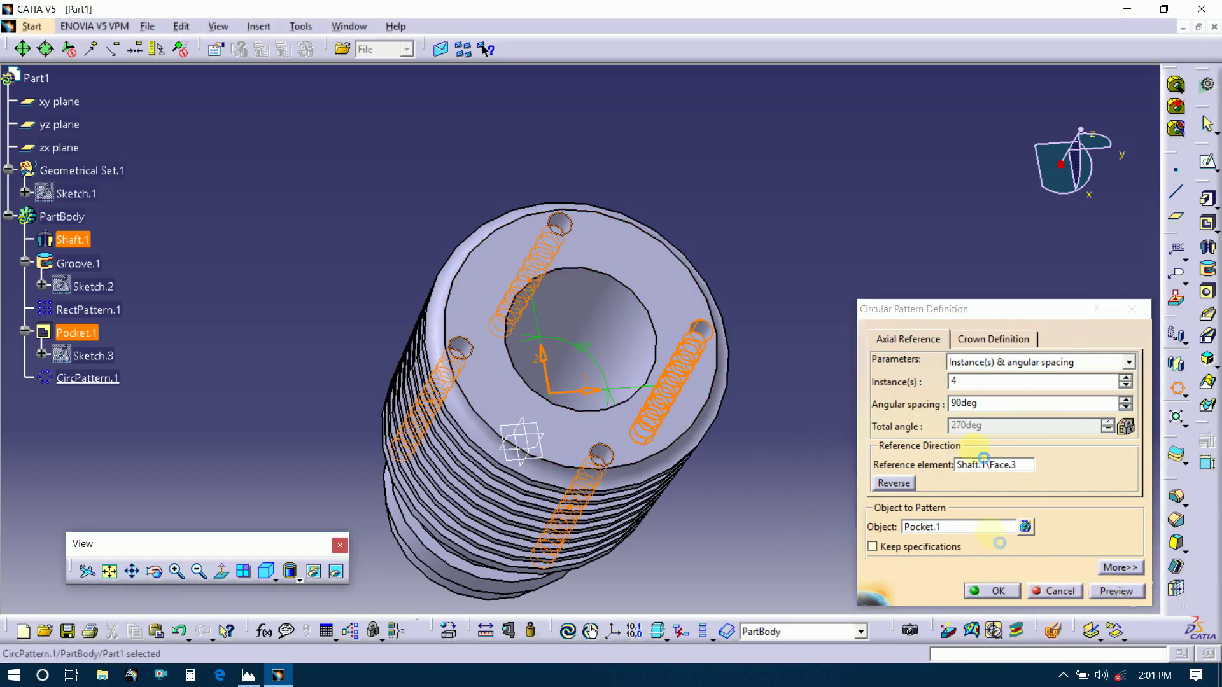
key(Return)
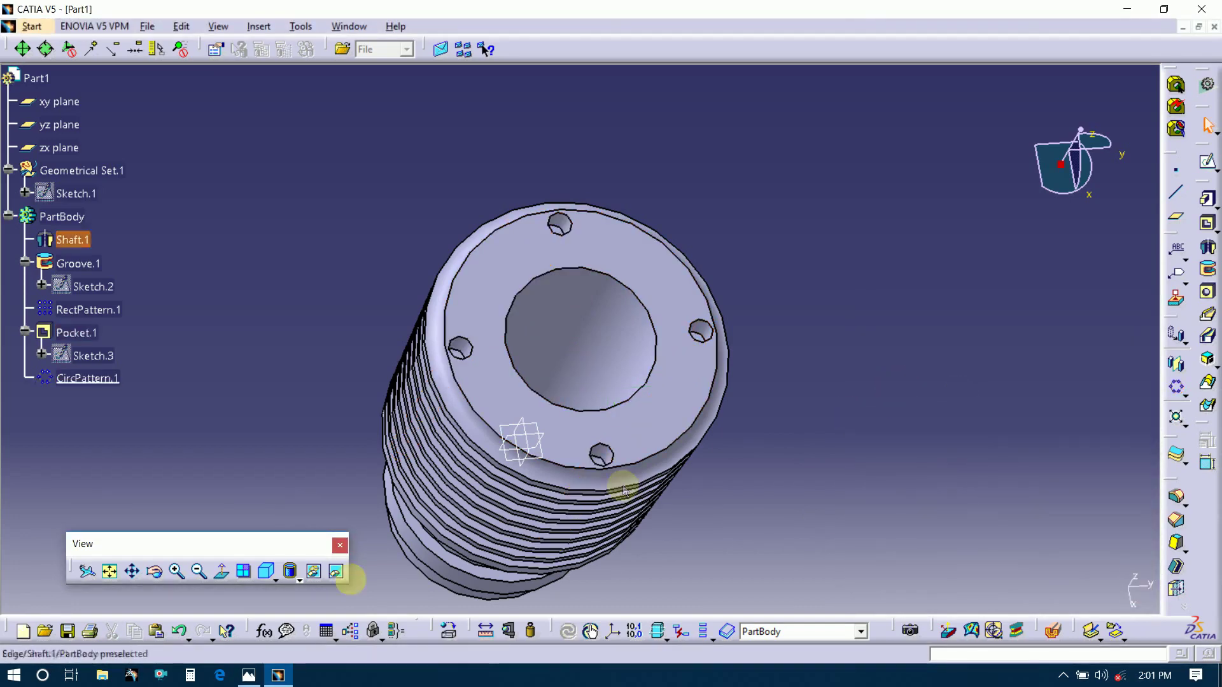
click(155, 572)
drag(767, 523, 548, 568)
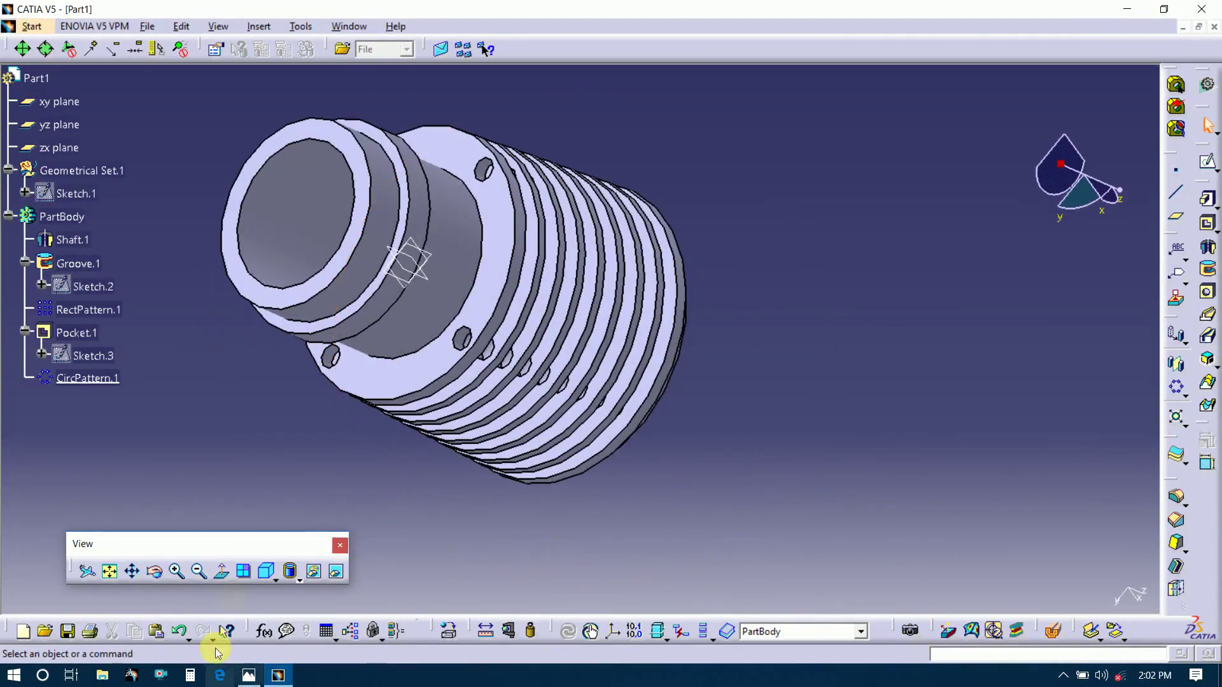
click(268, 574)
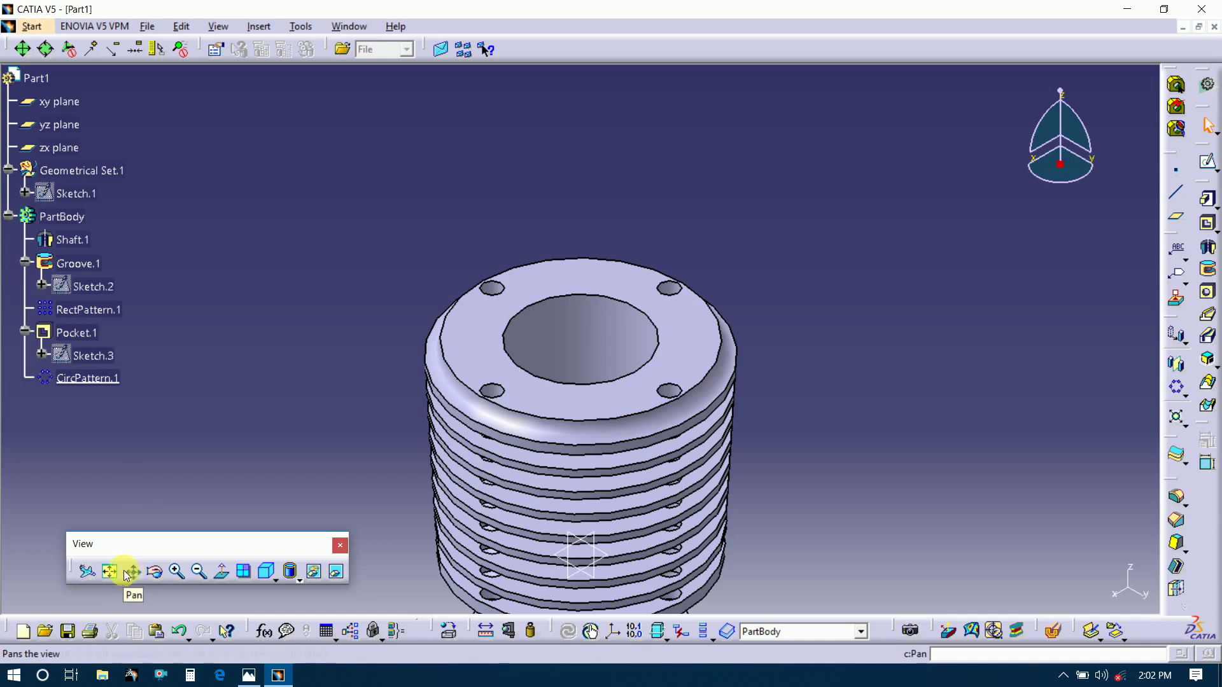
click(110, 571)
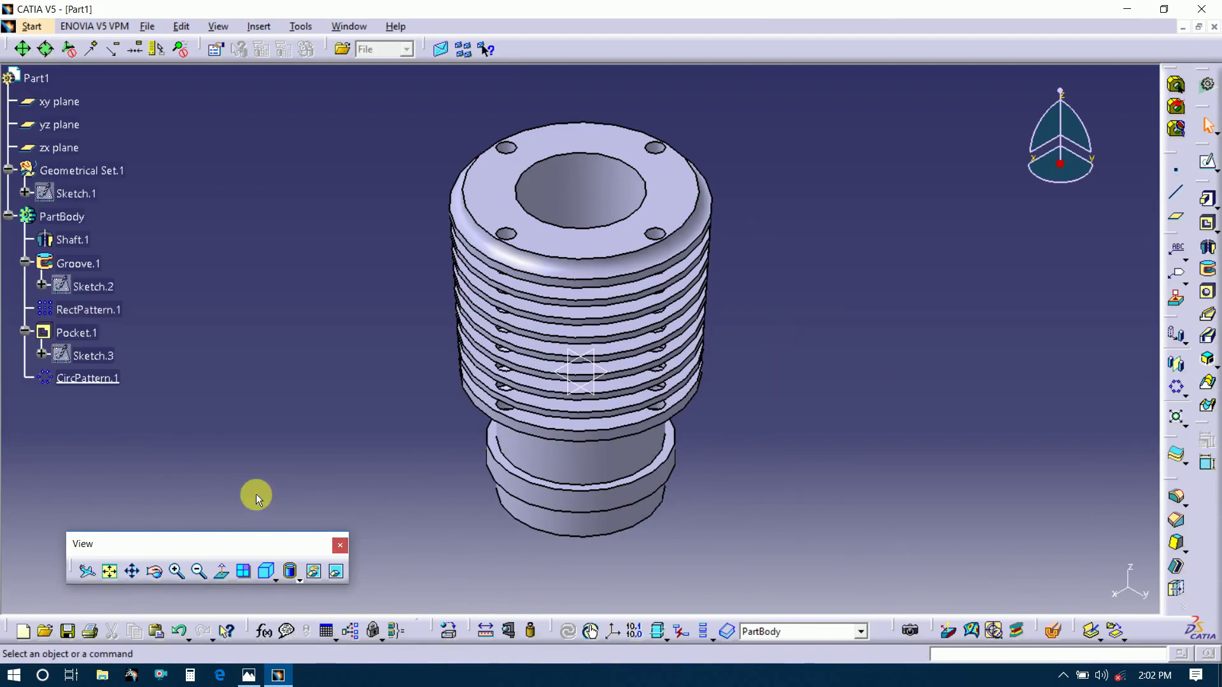
Check the chamfer callout in the drawing and chamfer the bore's edge at the narrow end by 0.5 mm at 45°.
click(249, 675)
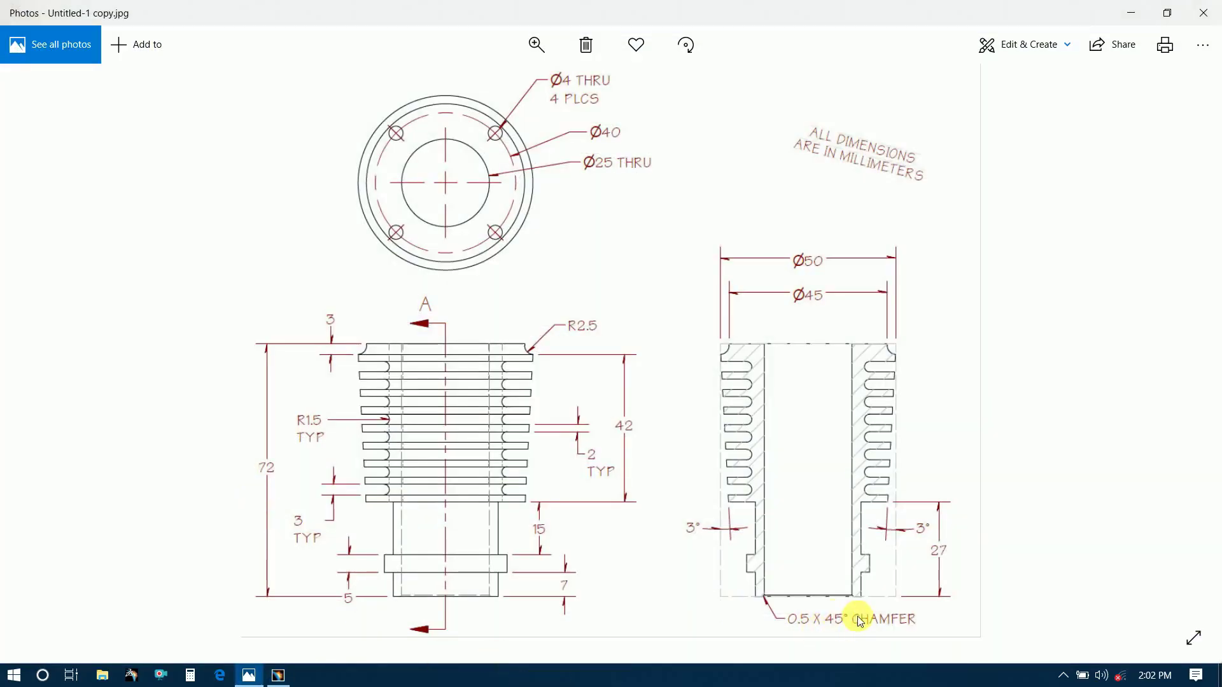
key(alt+Tab)
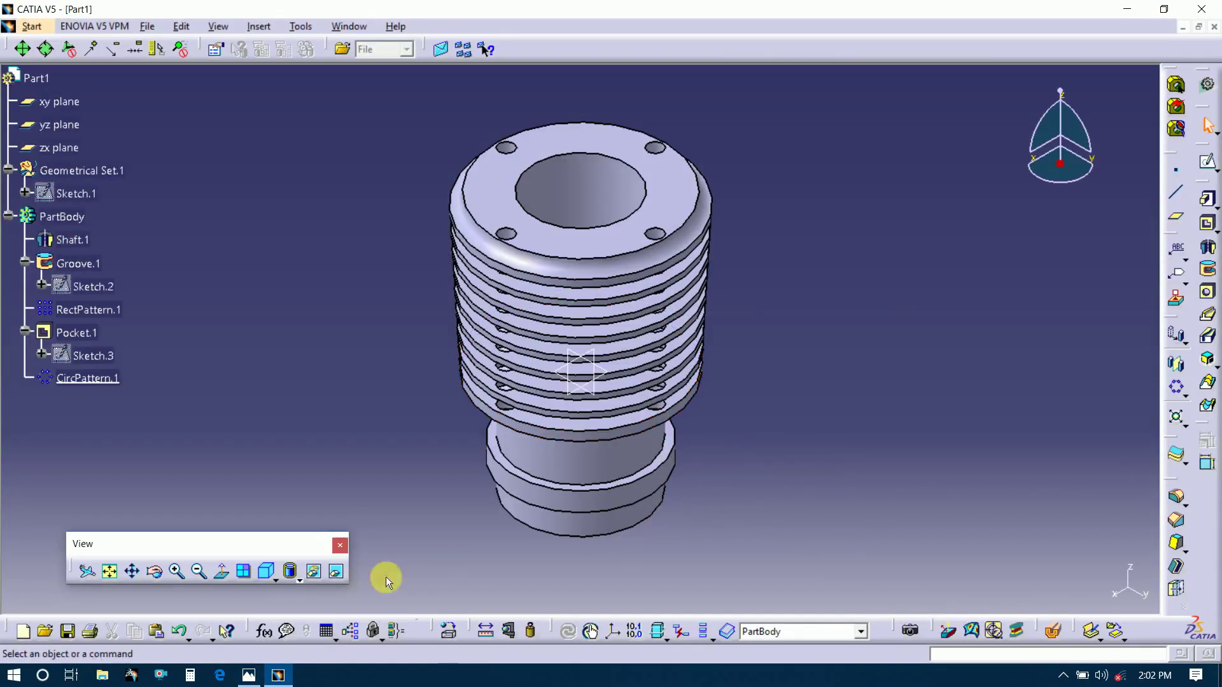
click(154, 570)
drag(766, 508, 644, 251)
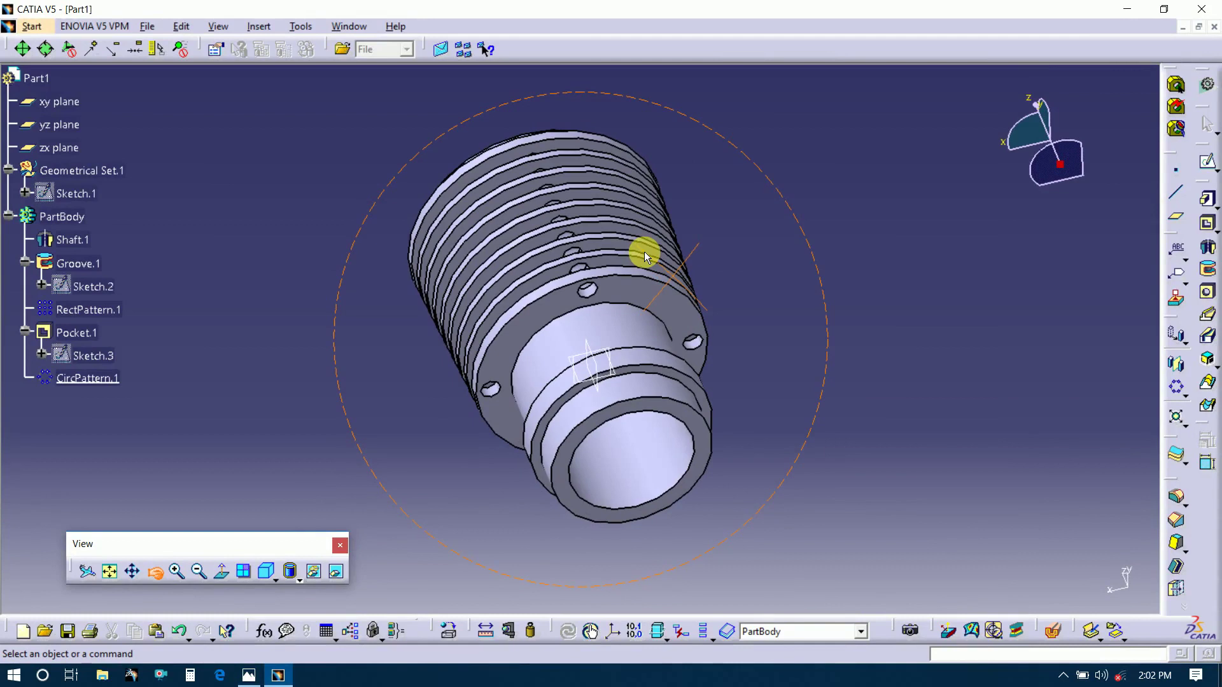
click(1178, 523)
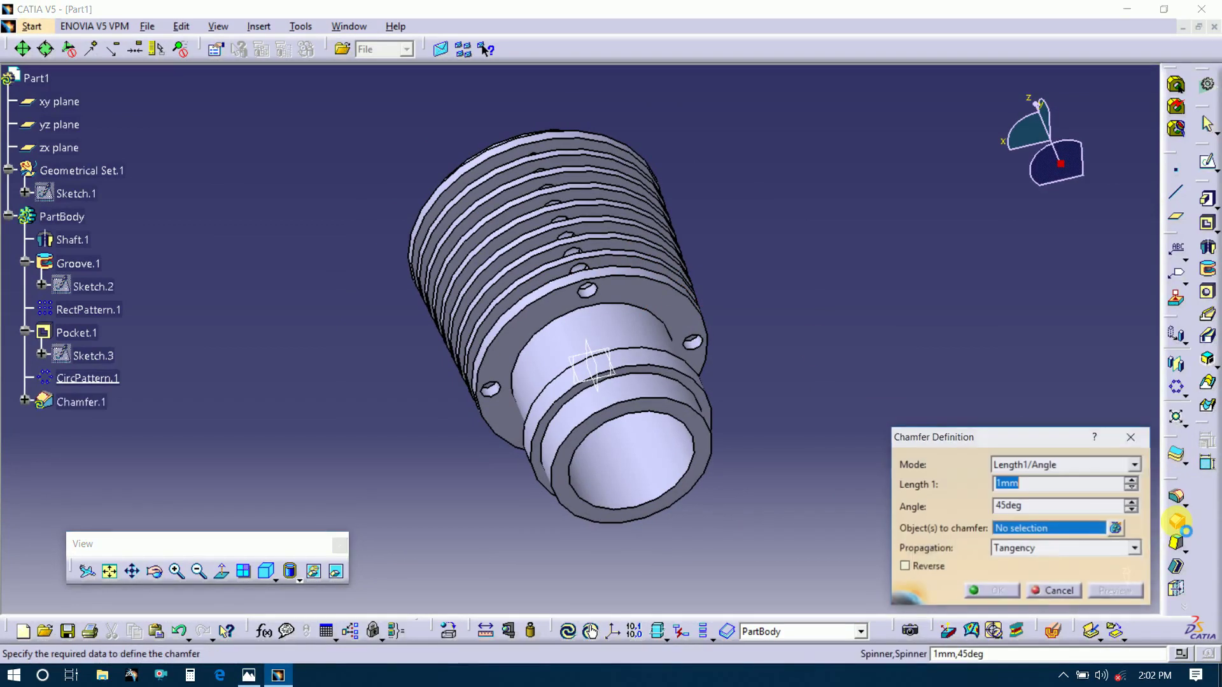
click(700, 457)
key(alt+Tab)
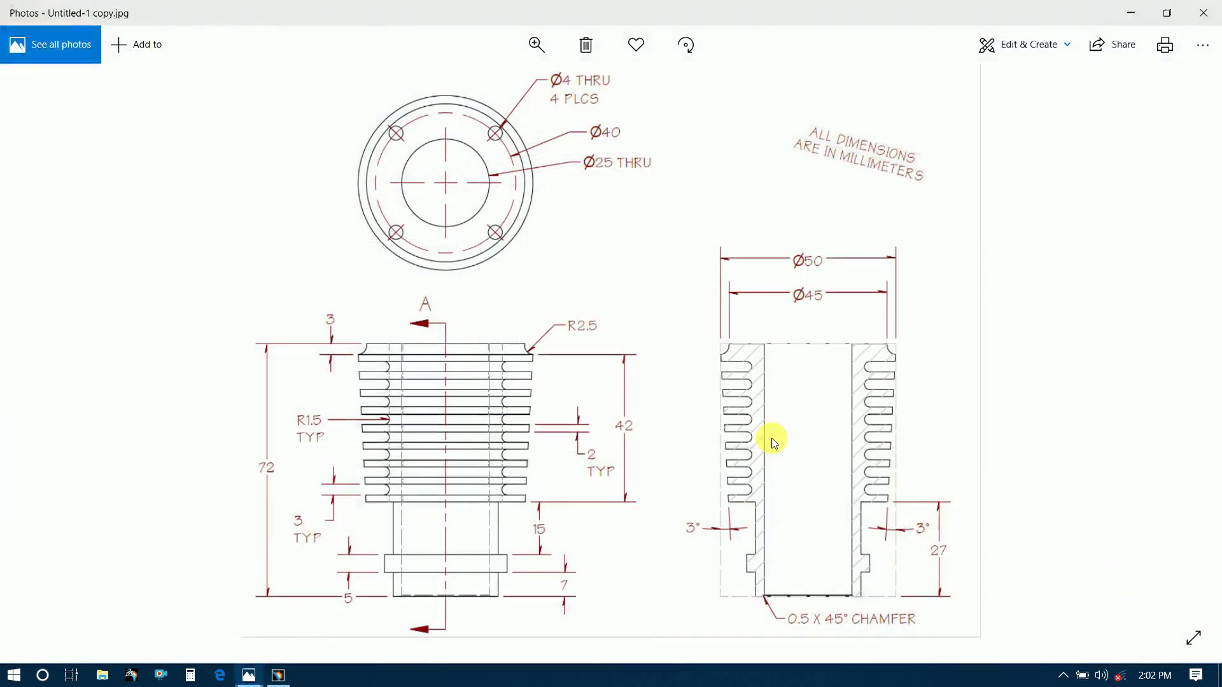
key(alt+Tab)
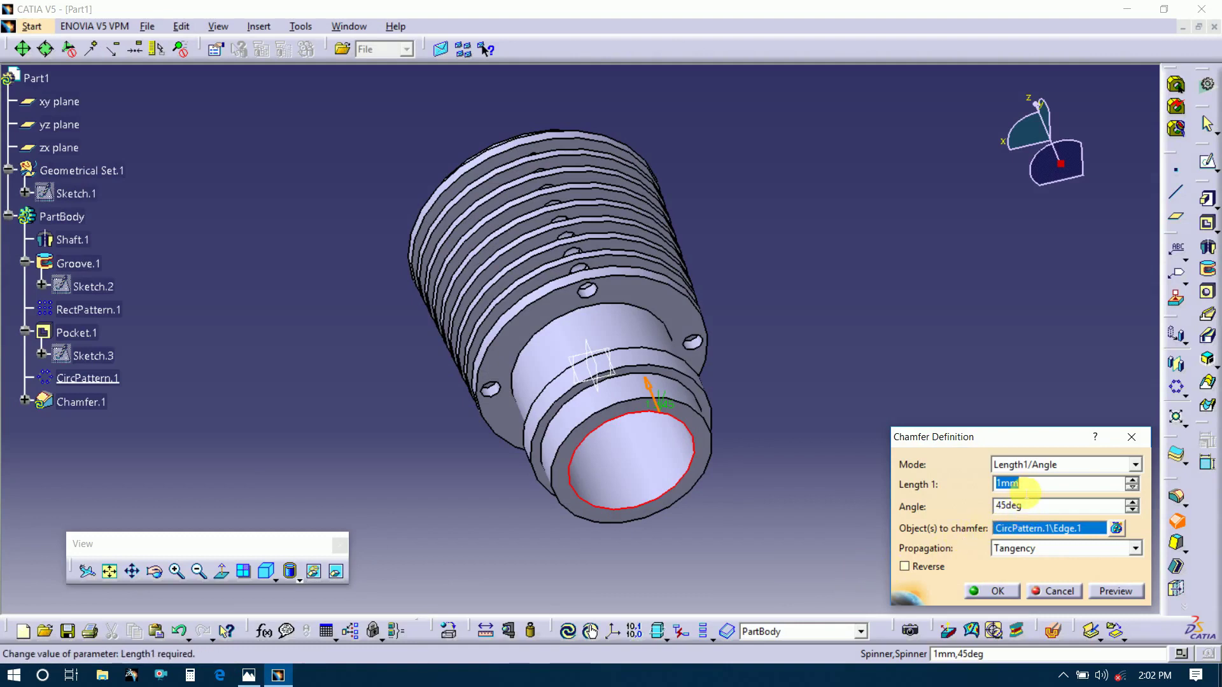
text(0.5)
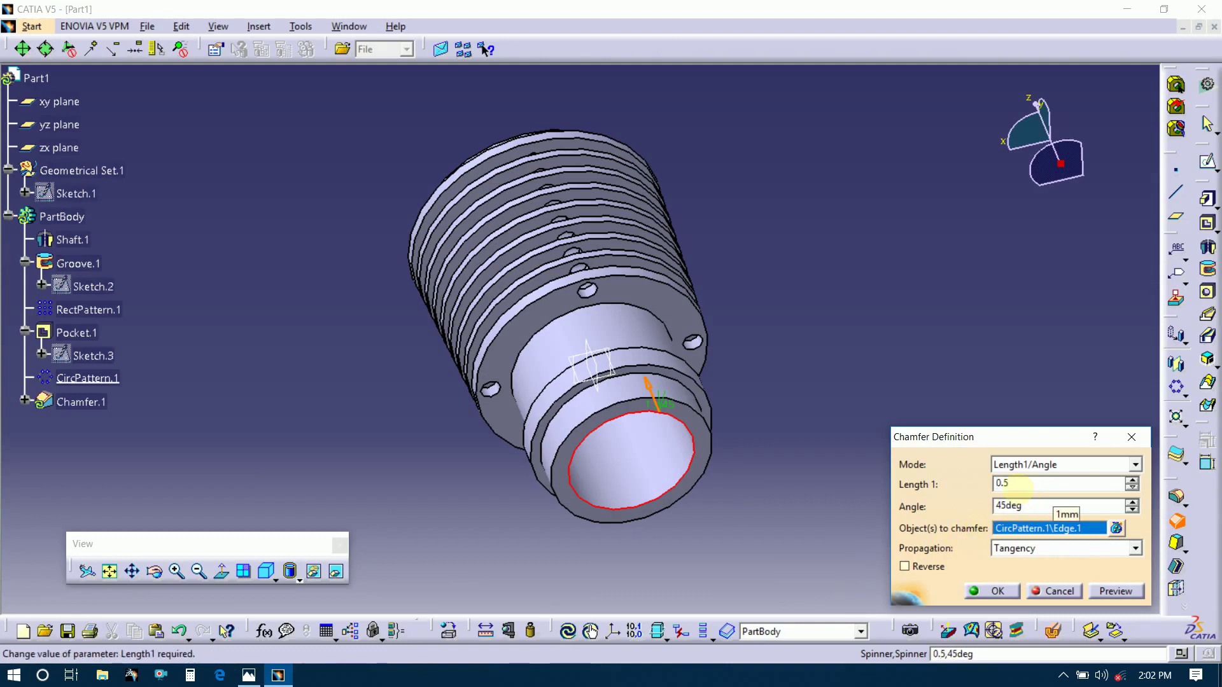
click(1112, 591)
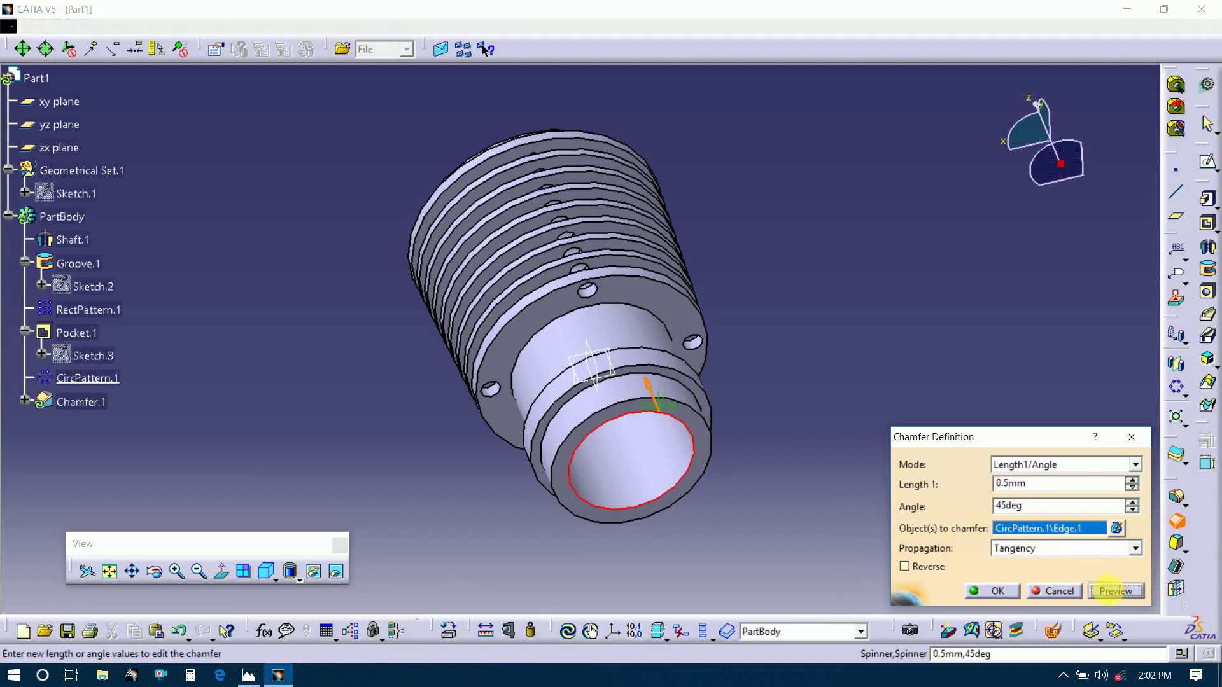
click(1018, 590)
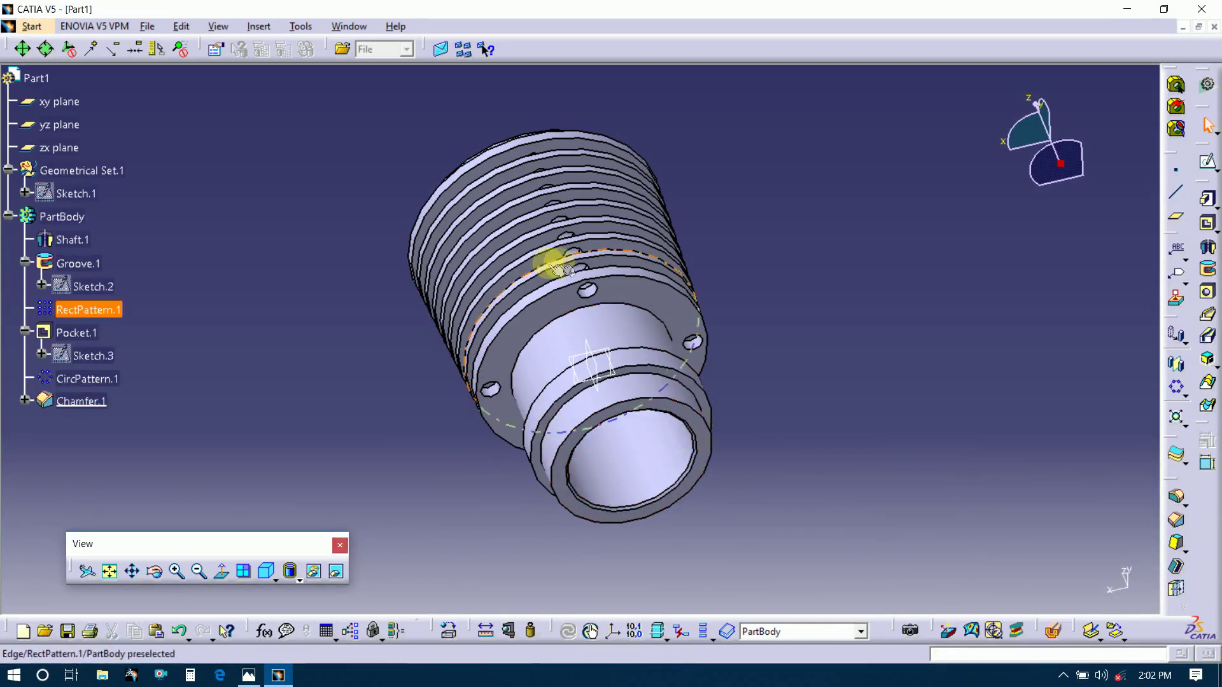
Compare the part with the reference drawing and apply the Aluminium Grey painting material to the PartBody.
click(265, 572)
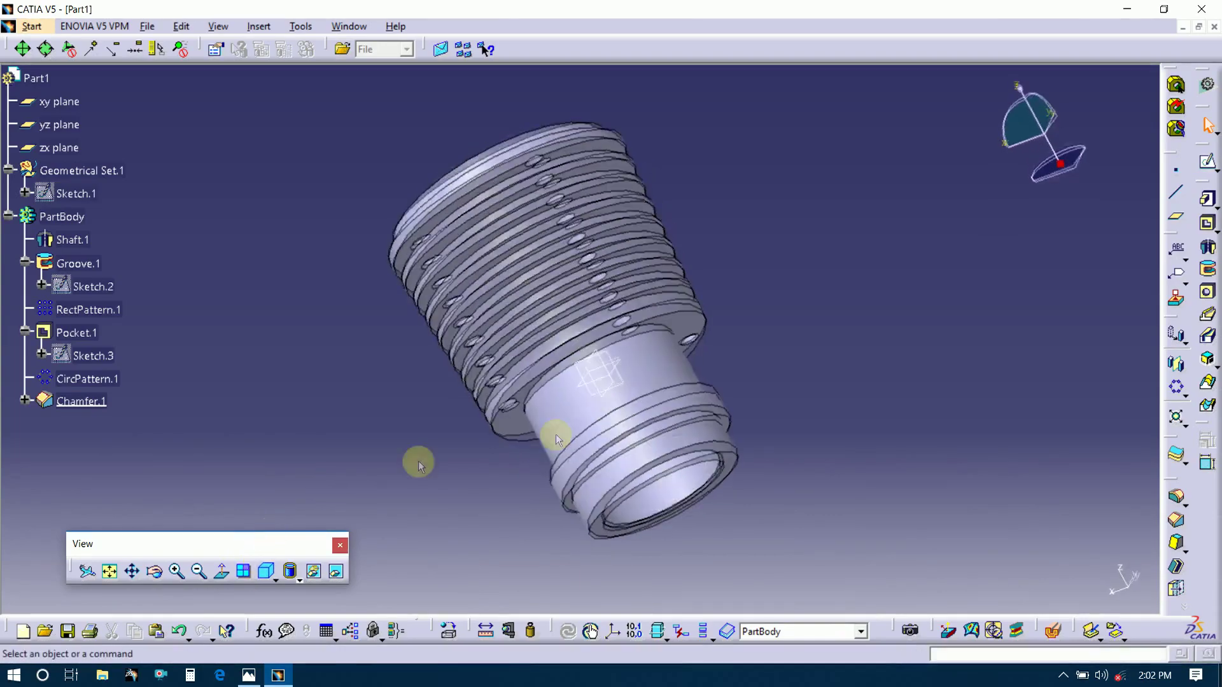
key(alt+Tab)
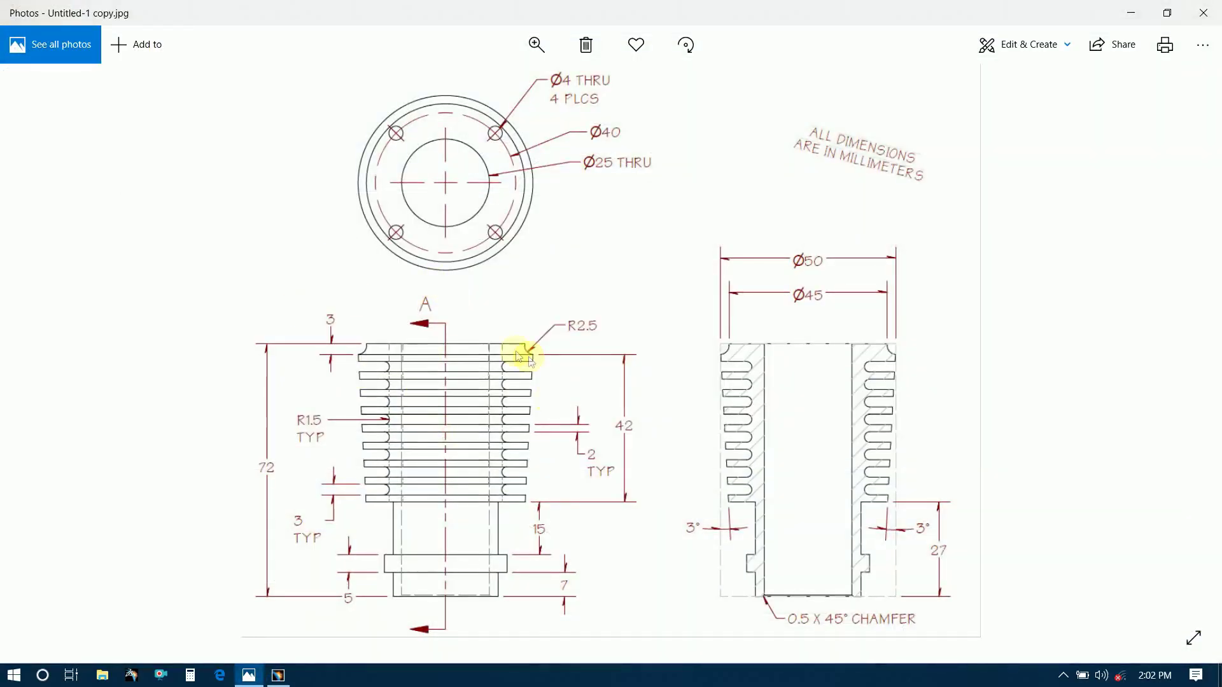
key(alt+Tab)
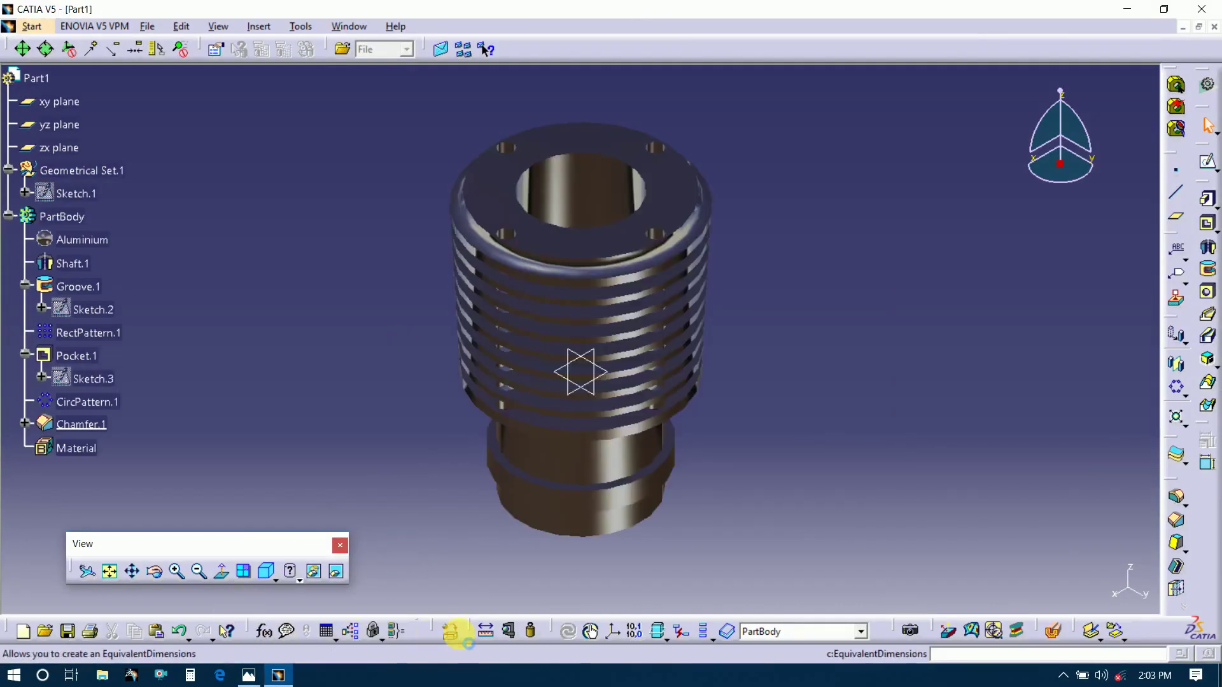
click(450, 632)
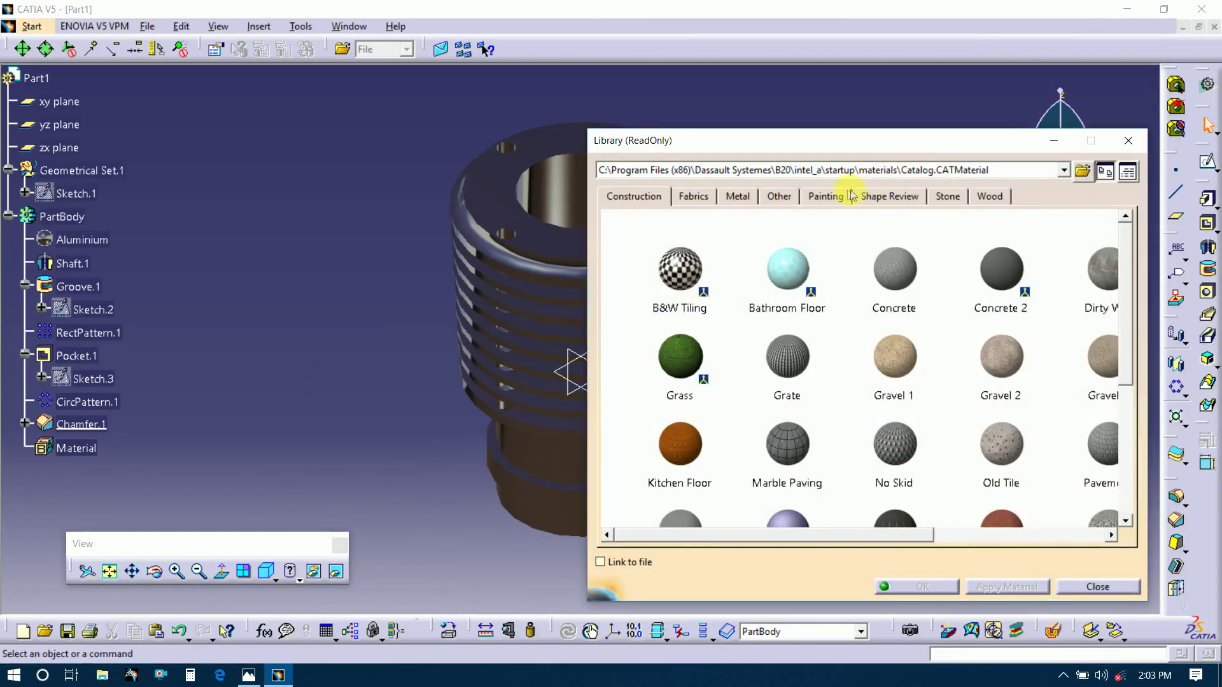
click(847, 196)
click(674, 273)
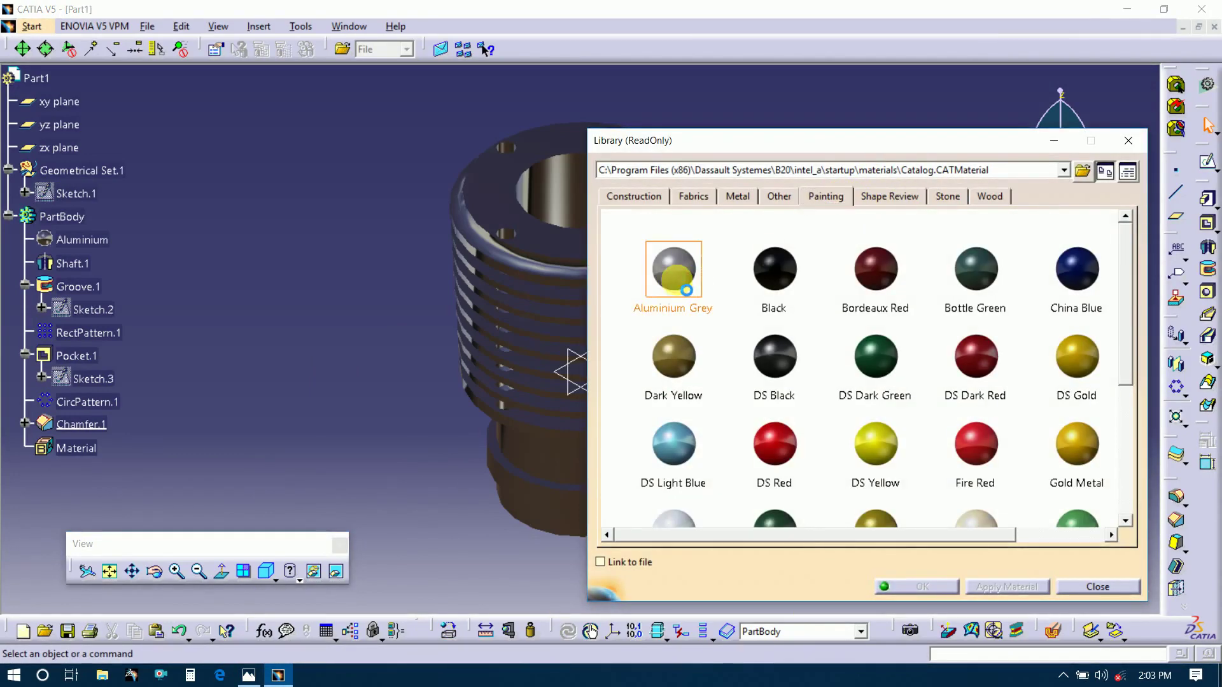
click(62, 216)
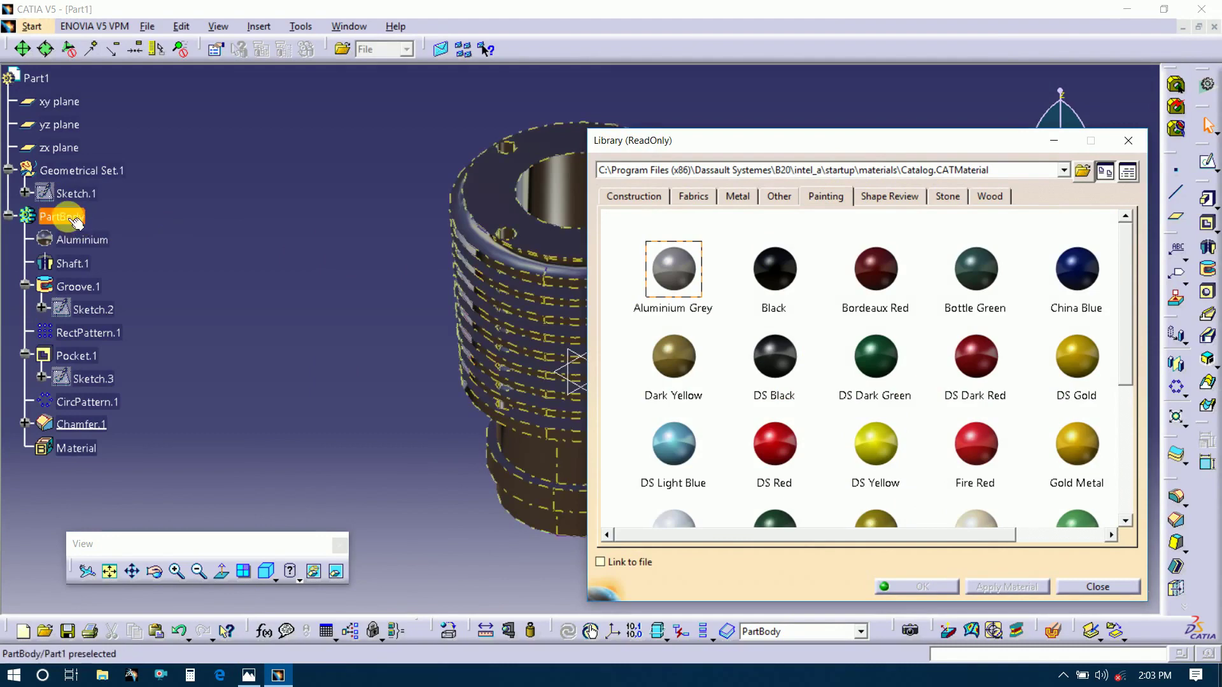
click(1036, 589)
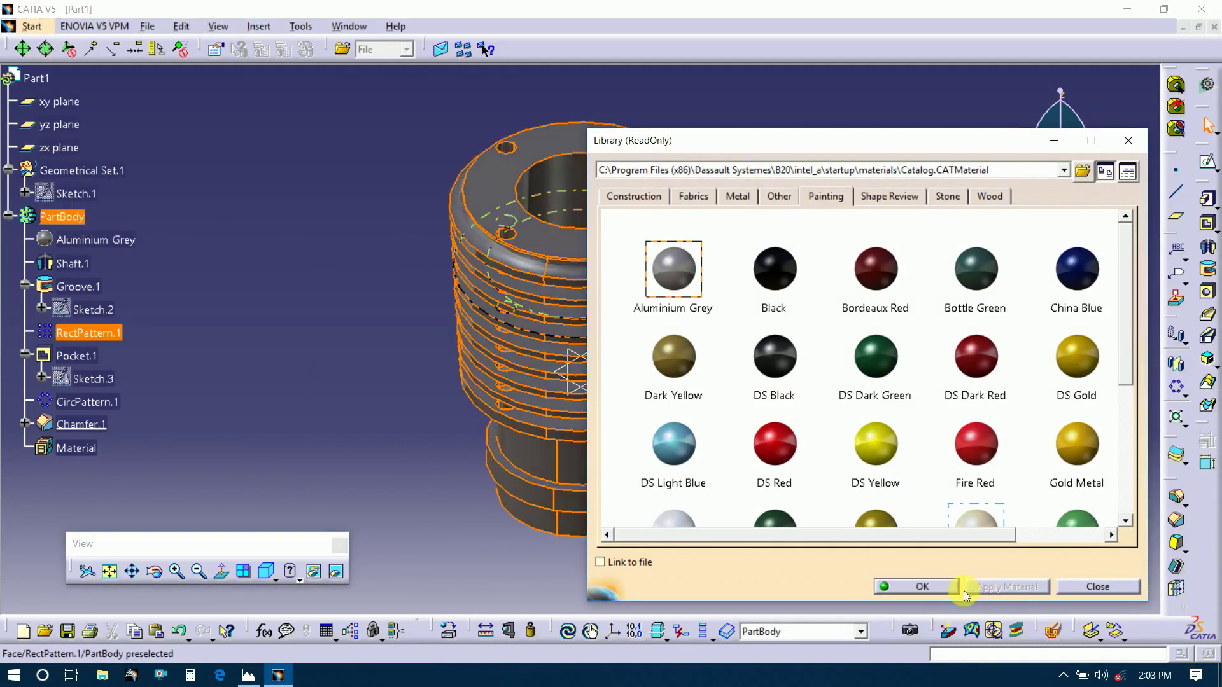
click(940, 589)
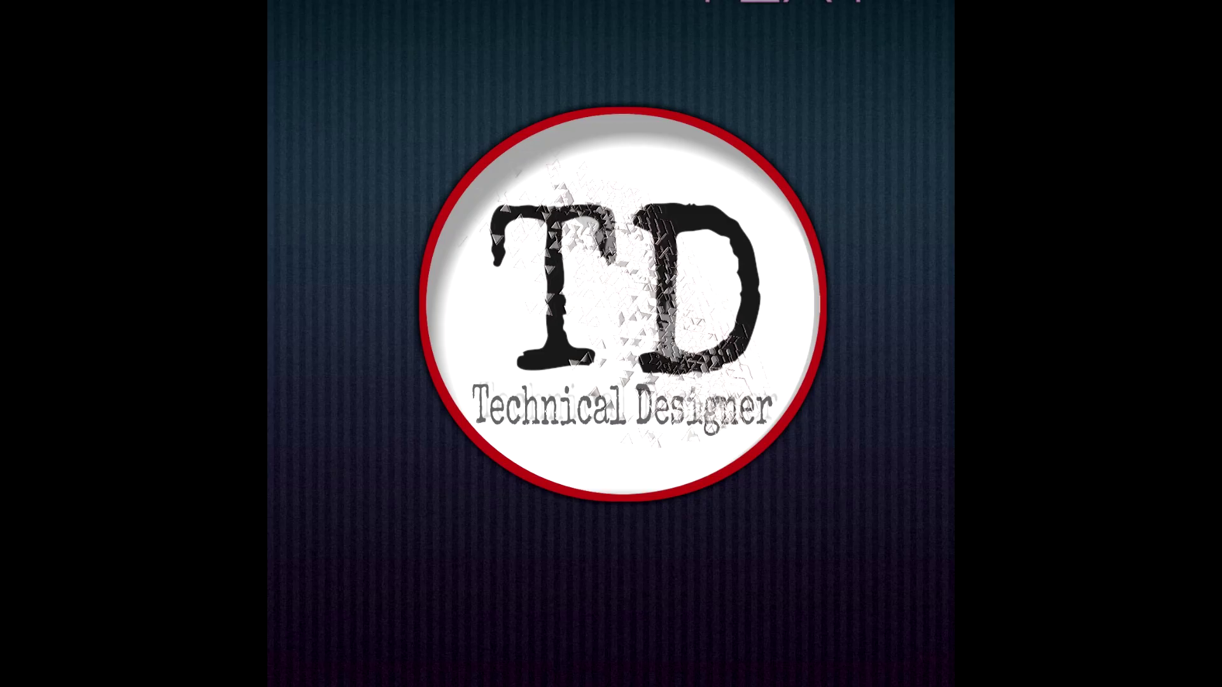